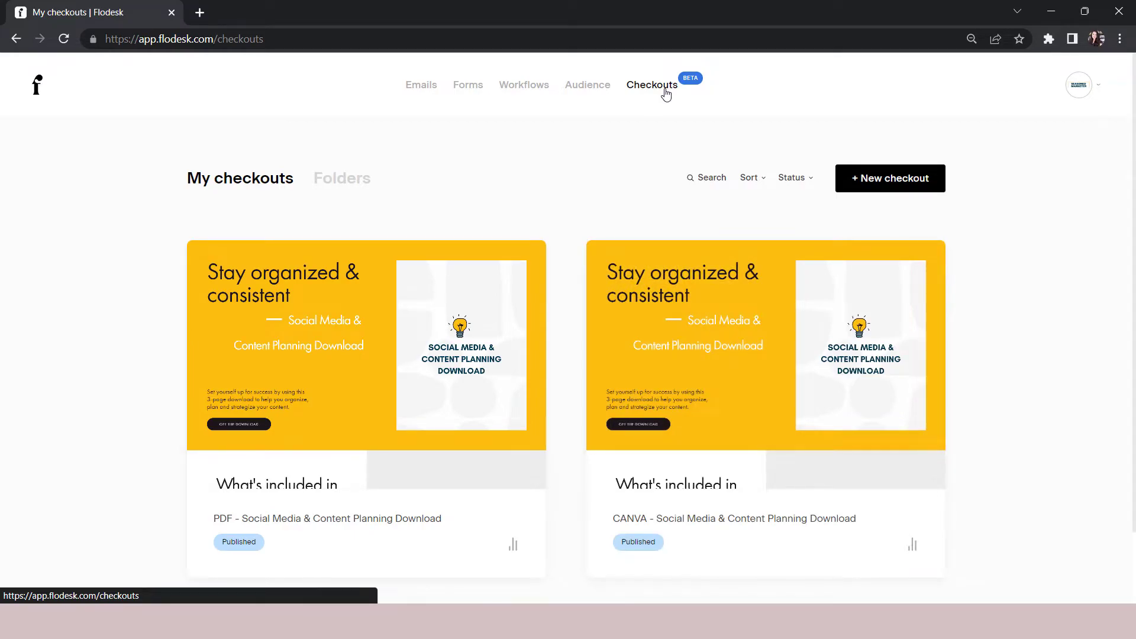
View the published PDF - Social Media & Content Planning Download checkout in the browser.
mouse_move(436, 294)
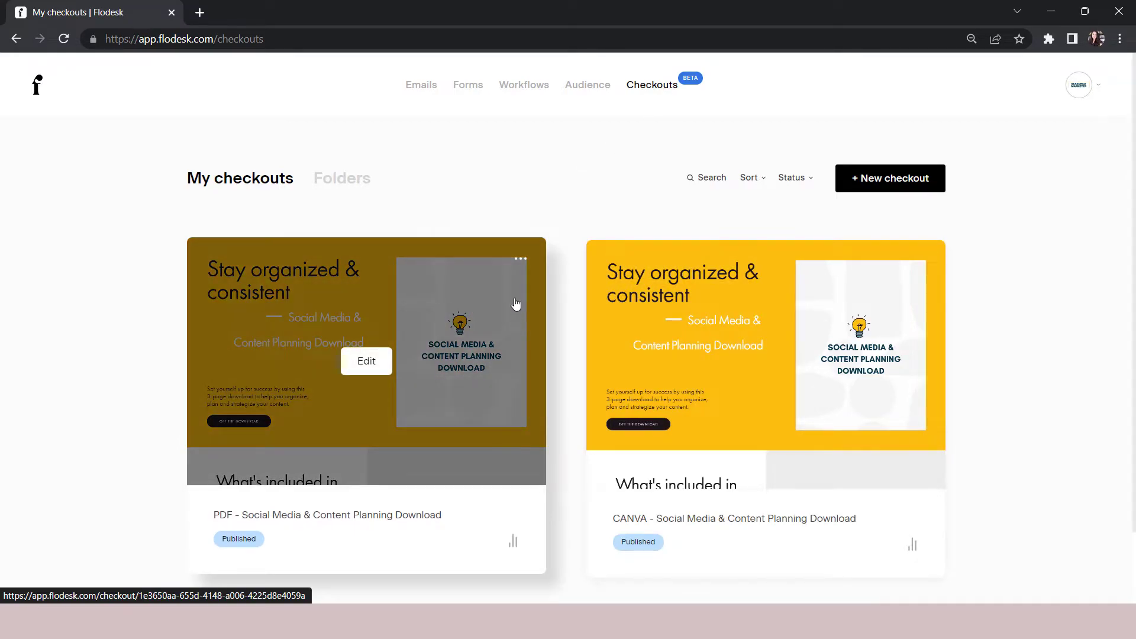
click(520, 263)
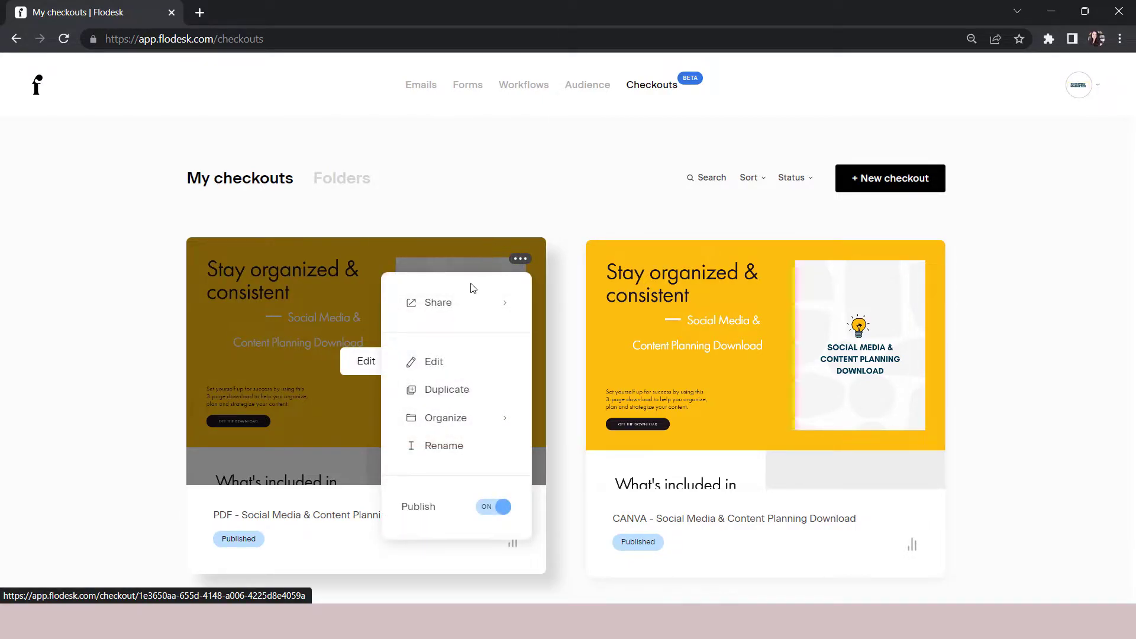
mouse_move(467, 303)
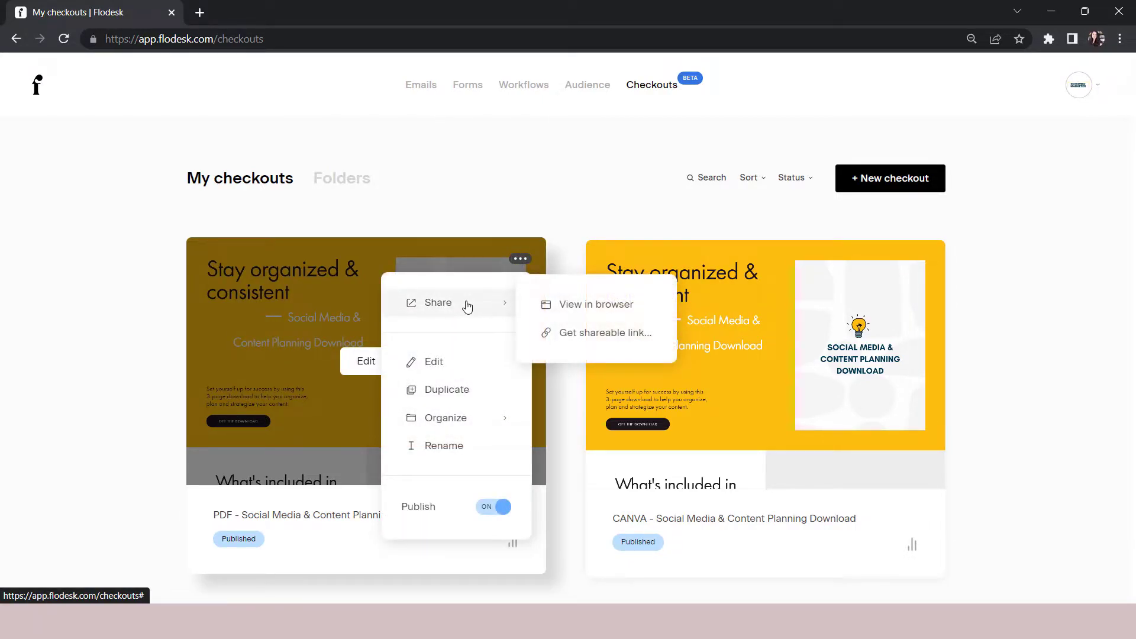
click(569, 318)
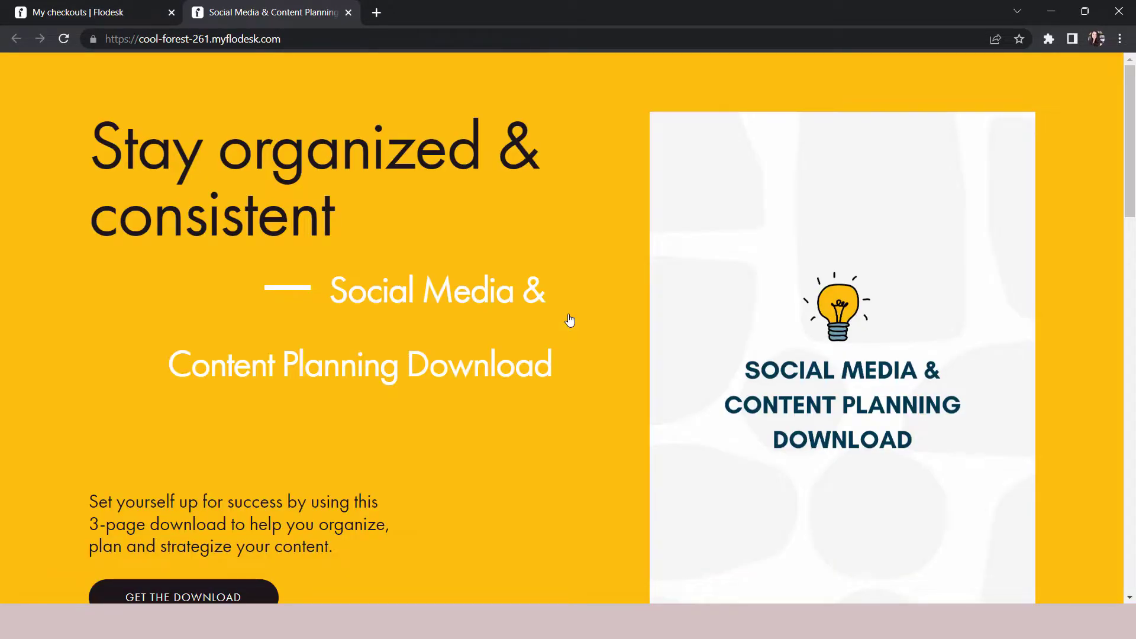
Examine the live sales page from its headline through the included templates to the print-ready PDF offer.
scroll(581, 491, down, 1)
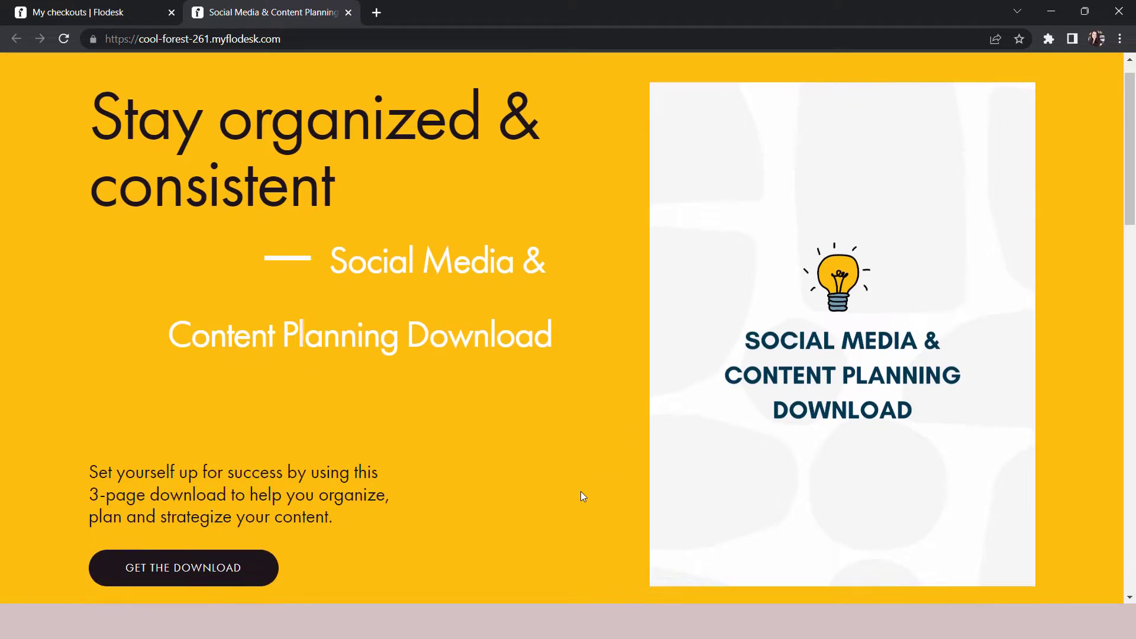
scroll(581, 496, down, 3)
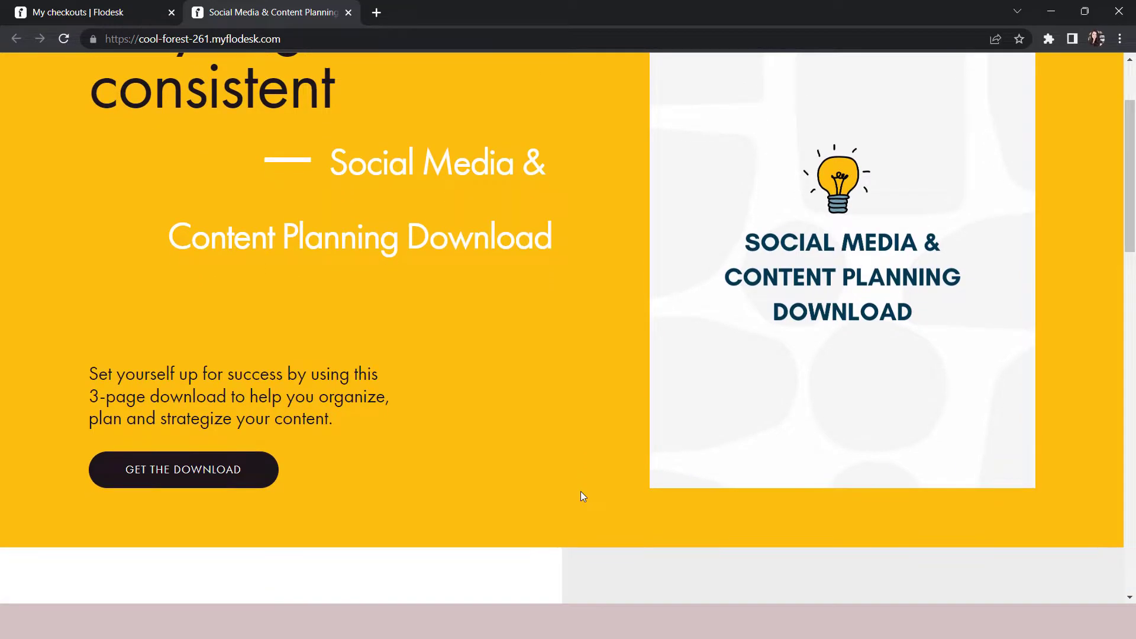
scroll(584, 496, down, 5)
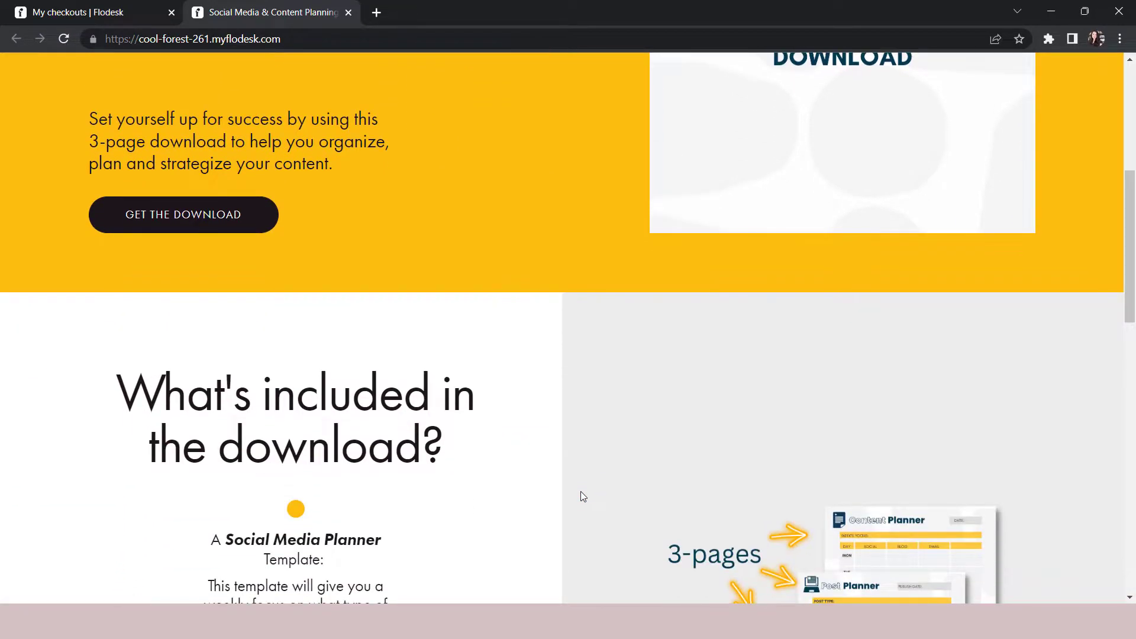
scroll(581, 493, down, 2)
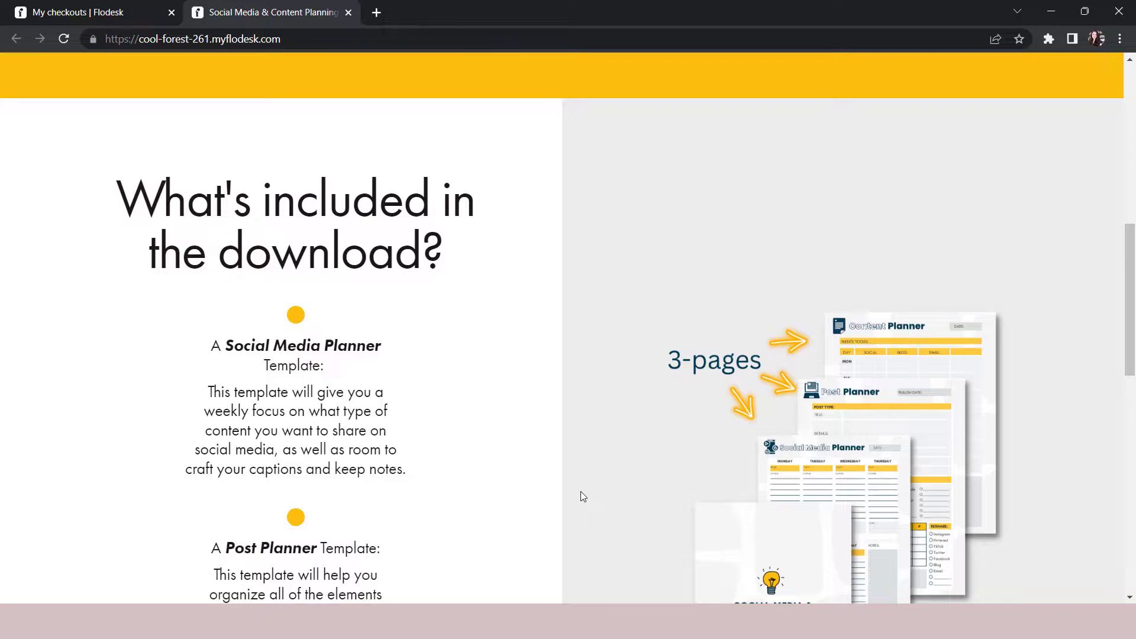
scroll(580, 492, down, 3)
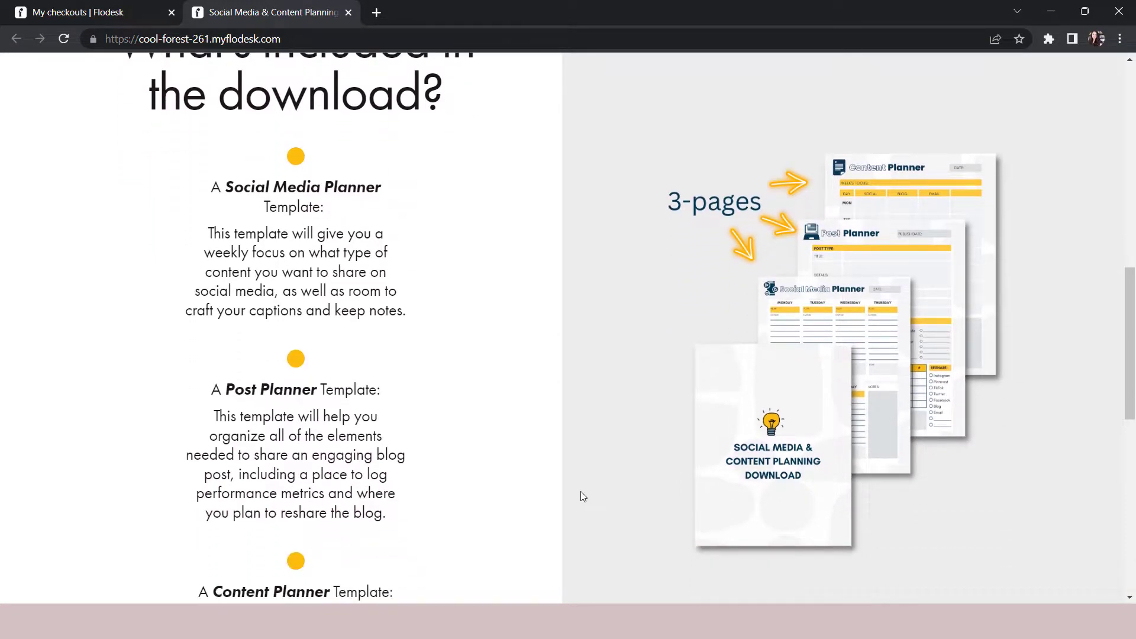
scroll(581, 492, down, 1)
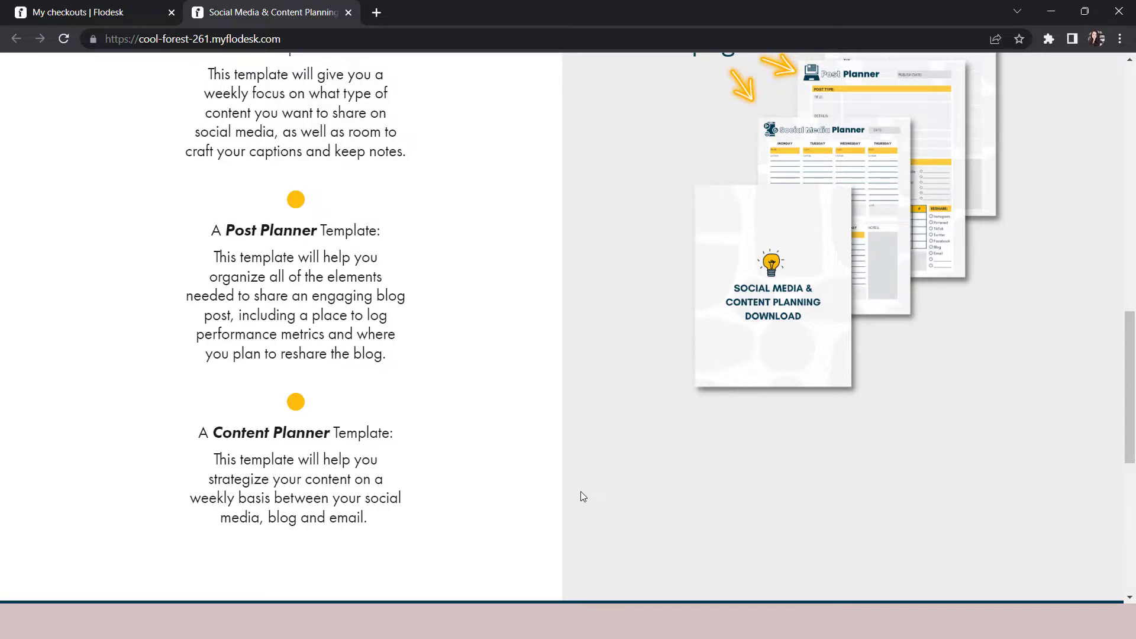
scroll(582, 496, down, 4)
scroll(583, 496, down, 2)
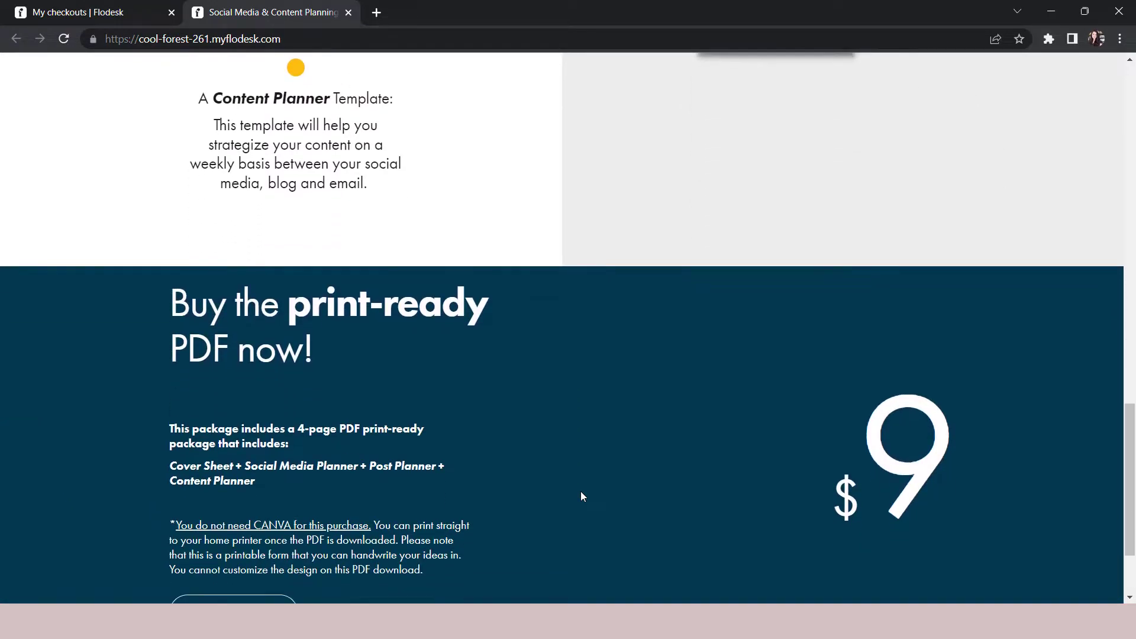
scroll(581, 496, down, 1)
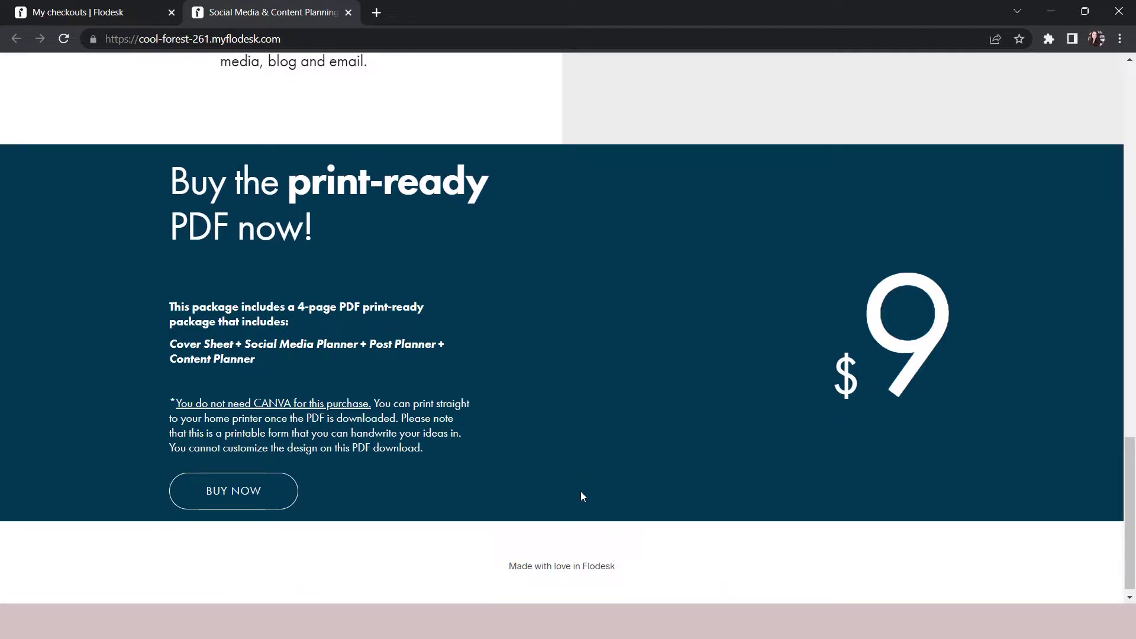
scroll(581, 492, down, 1)
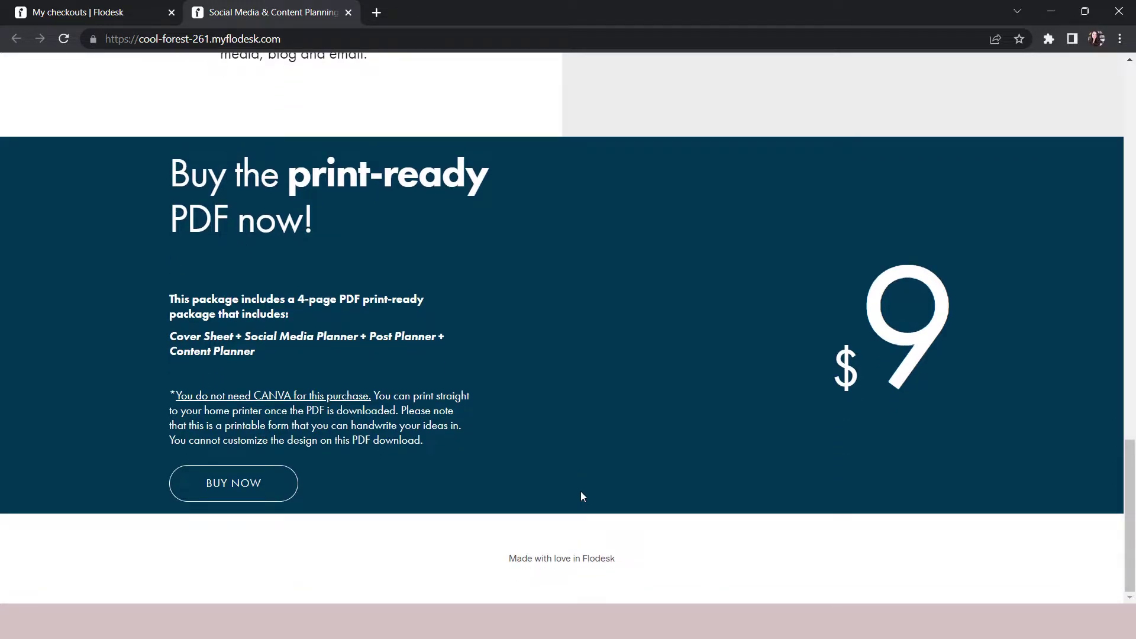
View the payment form for buying the print-ready PDF and close the live page.
click(225, 496)
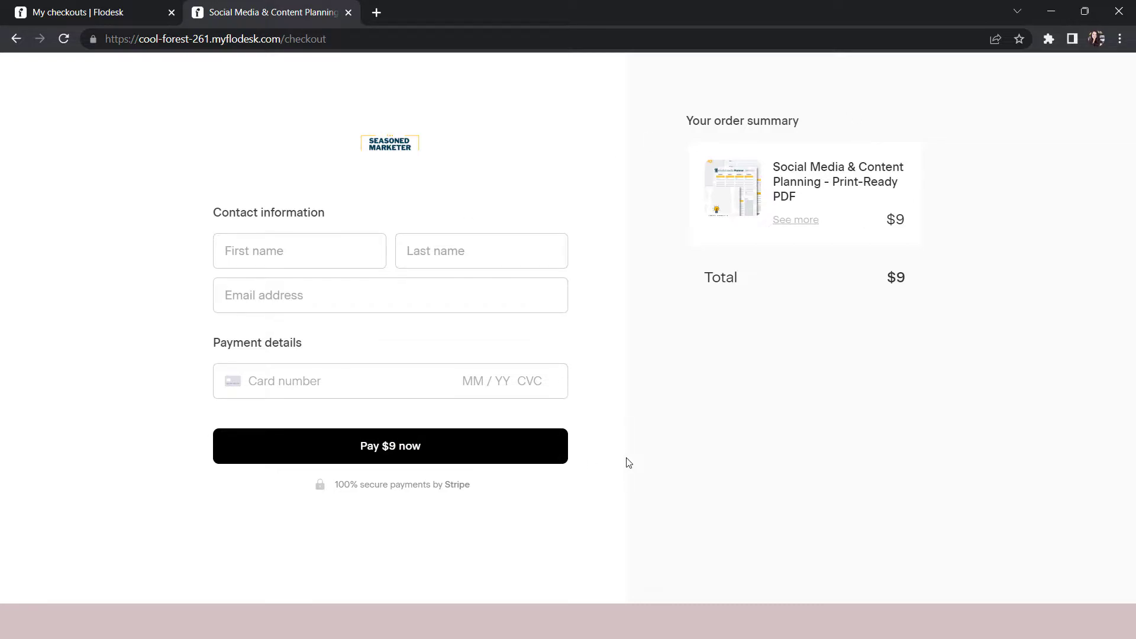
click(348, 13)
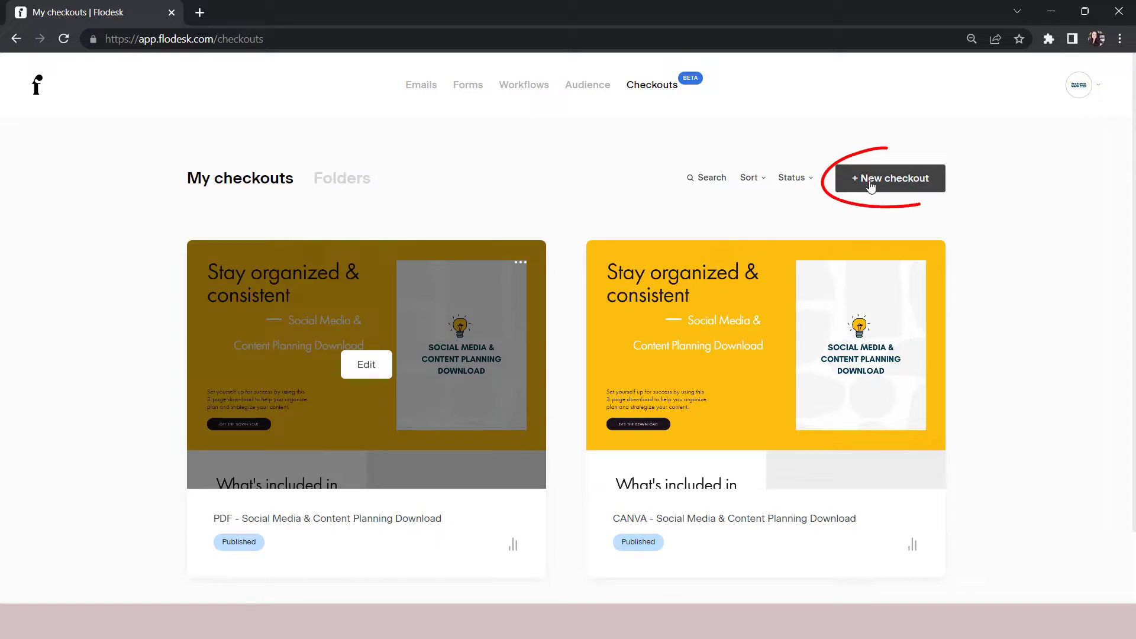
Start a new checkout and browse the Education templates.
click(913, 186)
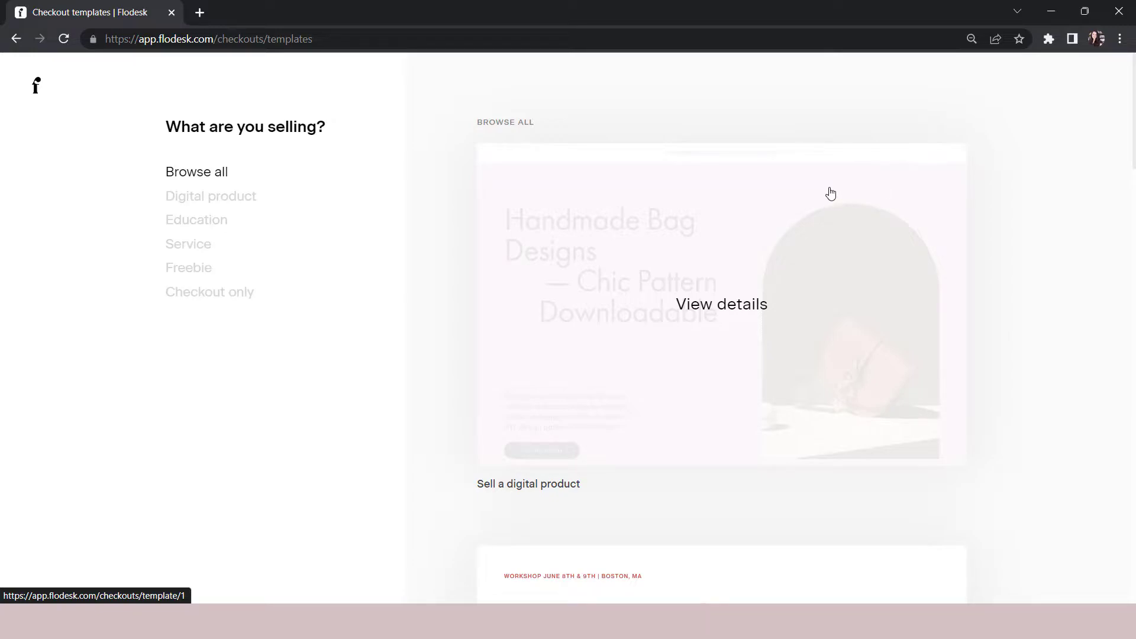
scroll(831, 194, down, 1)
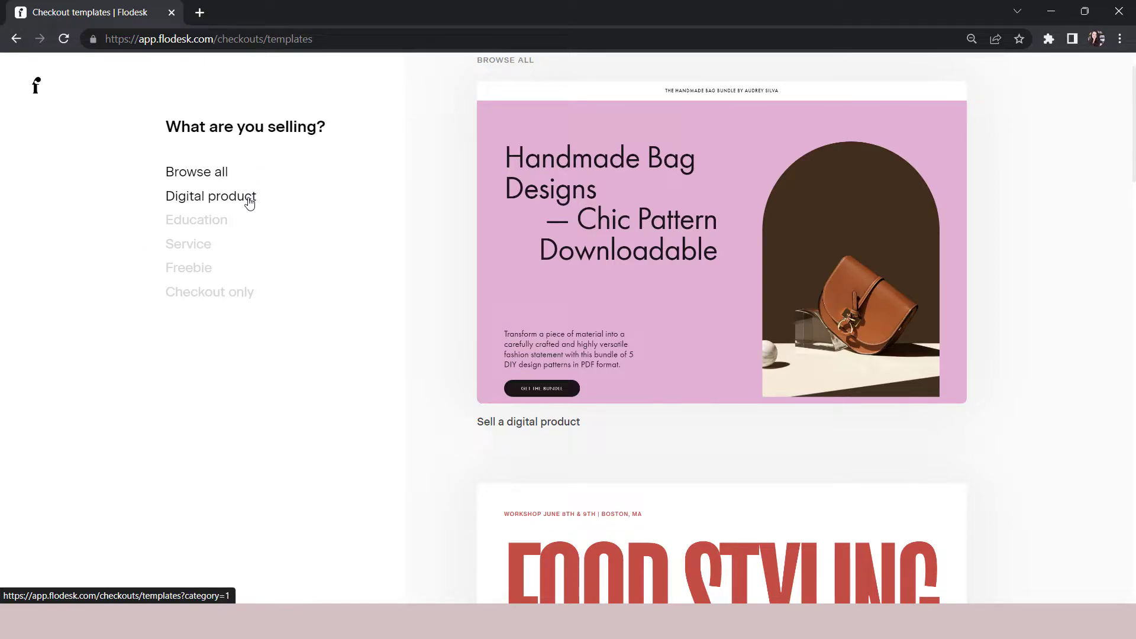
click(212, 227)
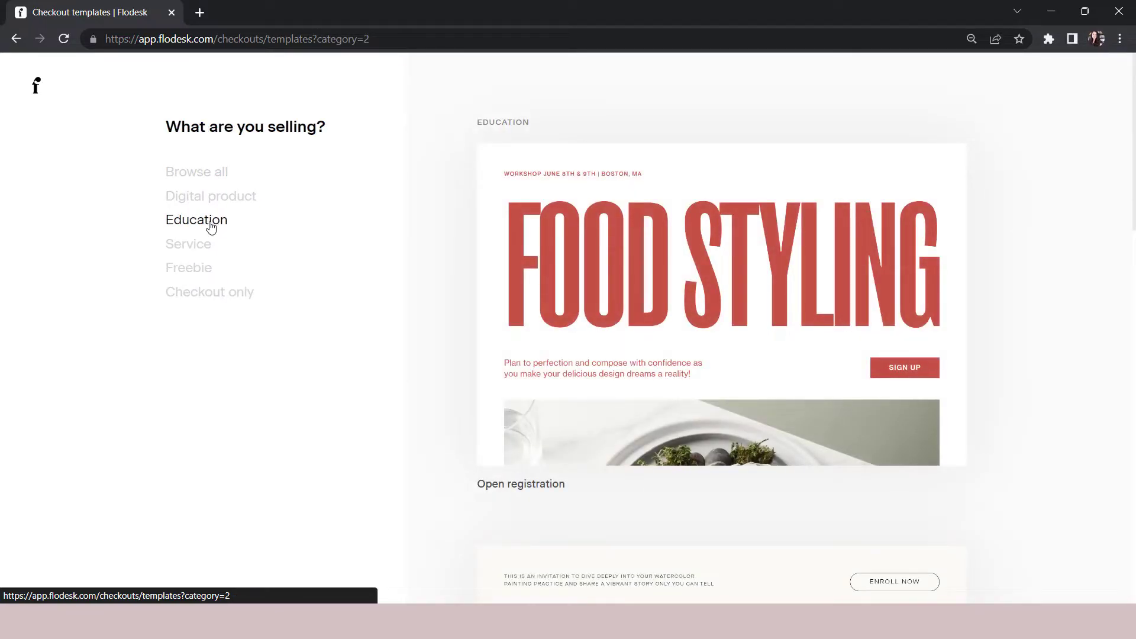
scroll(501, 262, down, 7)
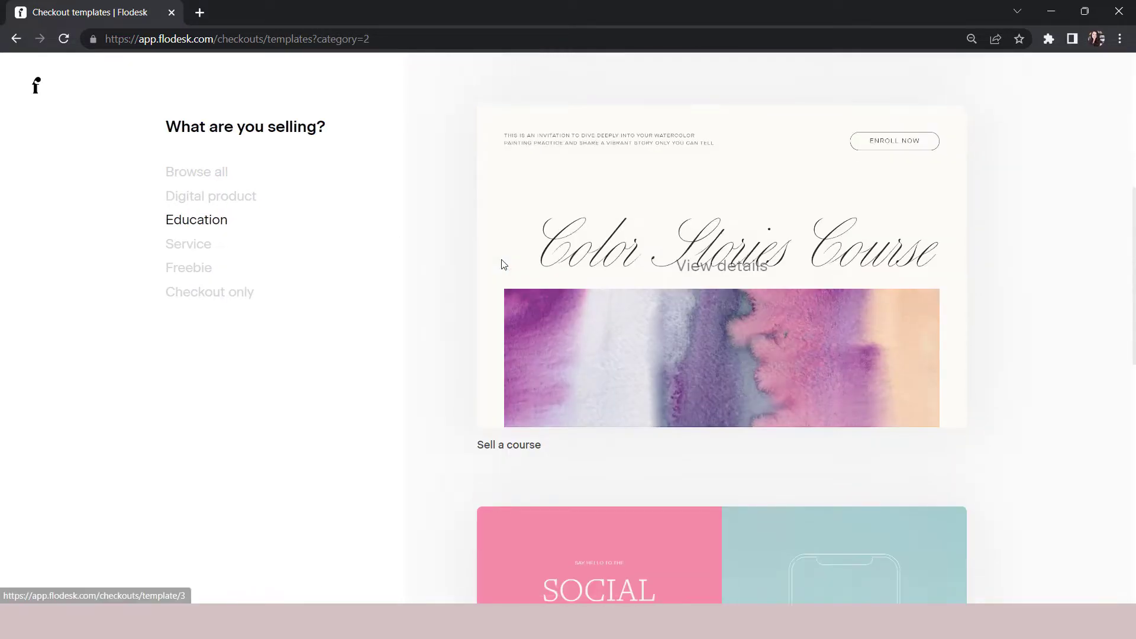
scroll(501, 261, down, 6)
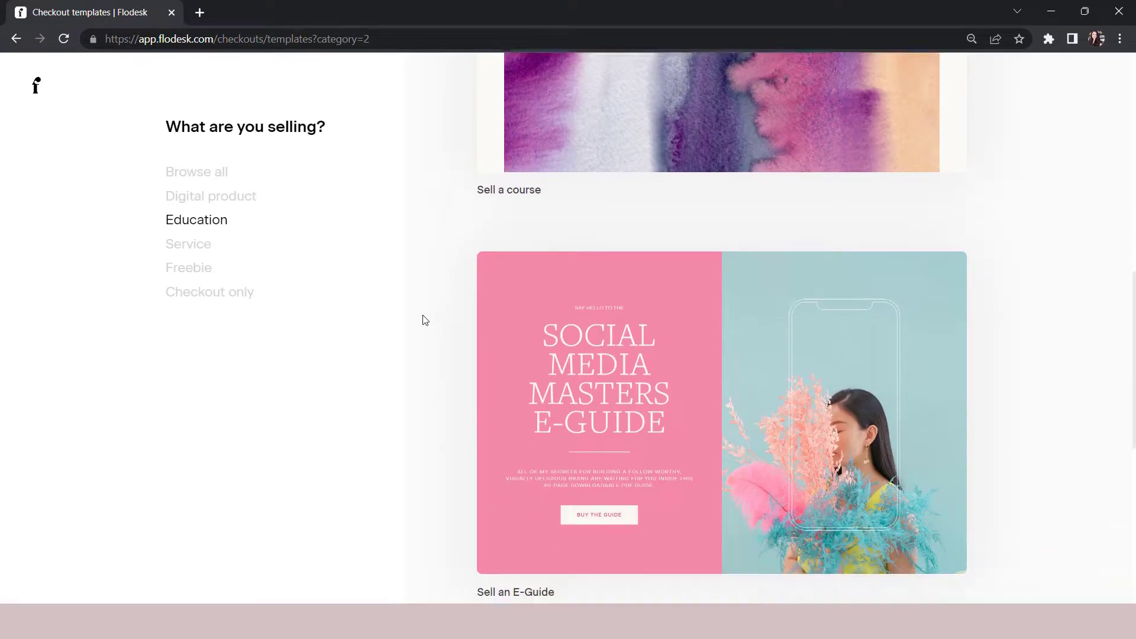
scroll(425, 320, down, 5)
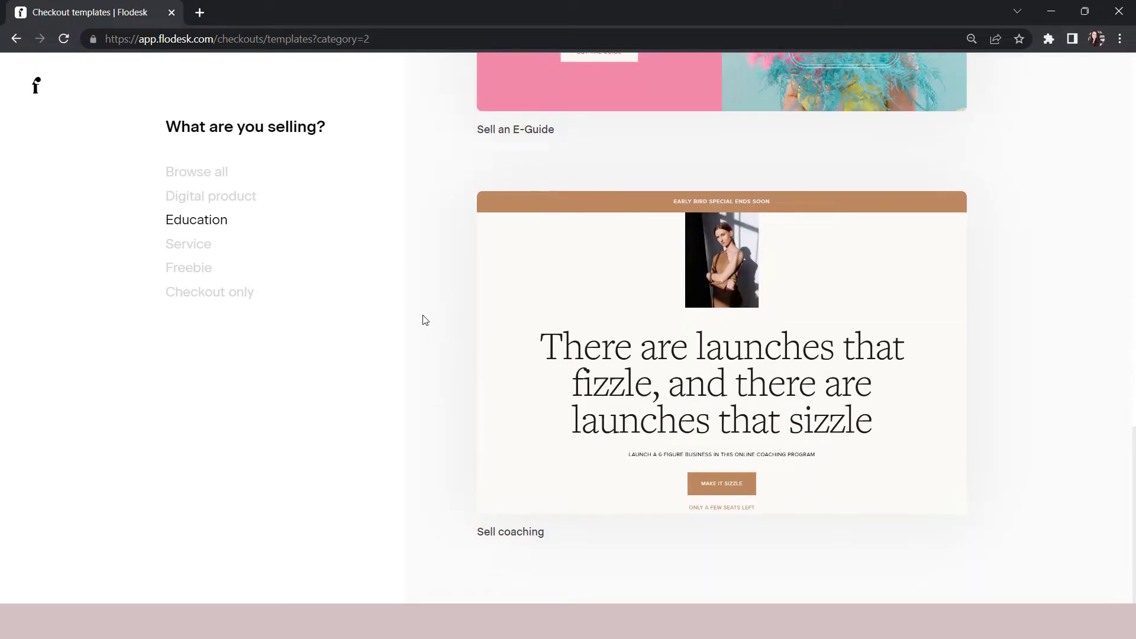
Browse the Service, Freebie and Checkout only template categories.
click(208, 247)
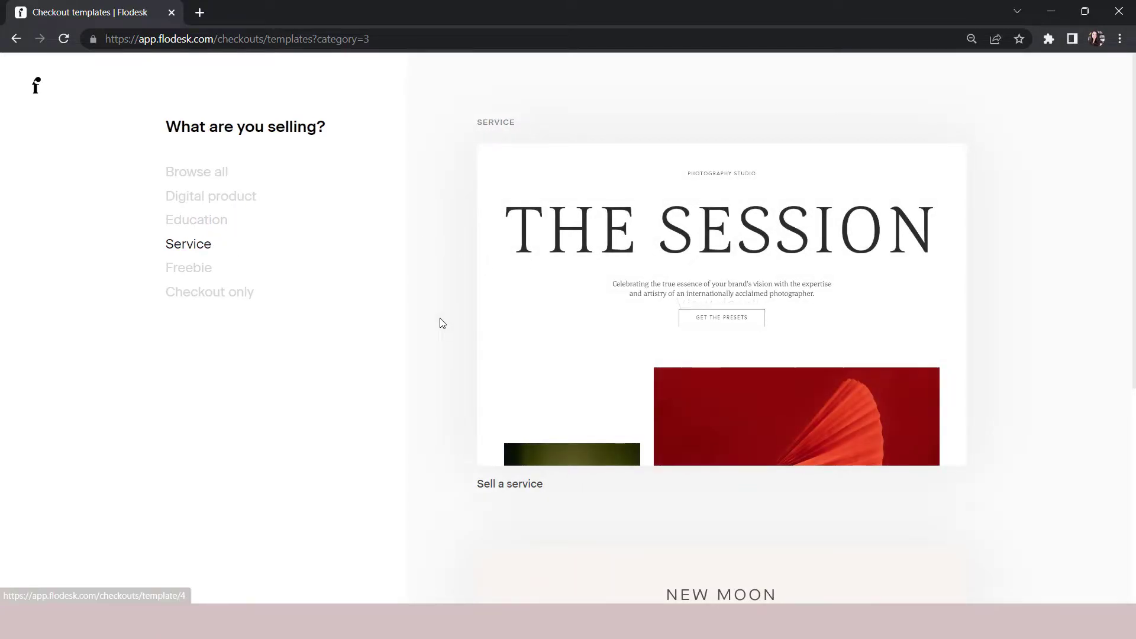
scroll(442, 323, down, 4)
scroll(442, 323, down, 2)
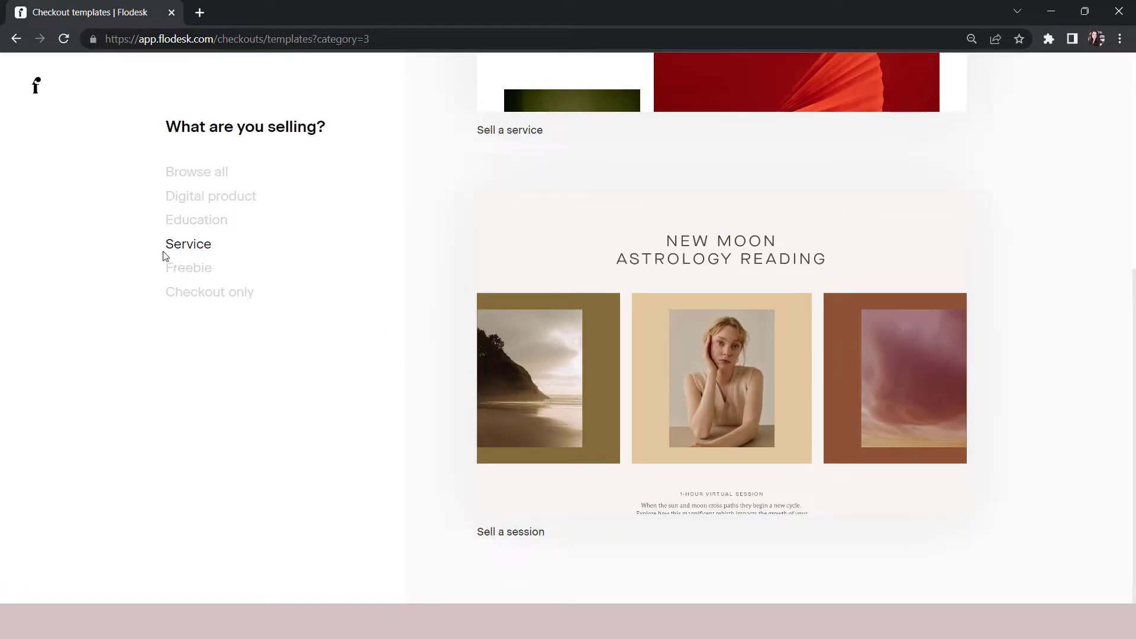
click(179, 270)
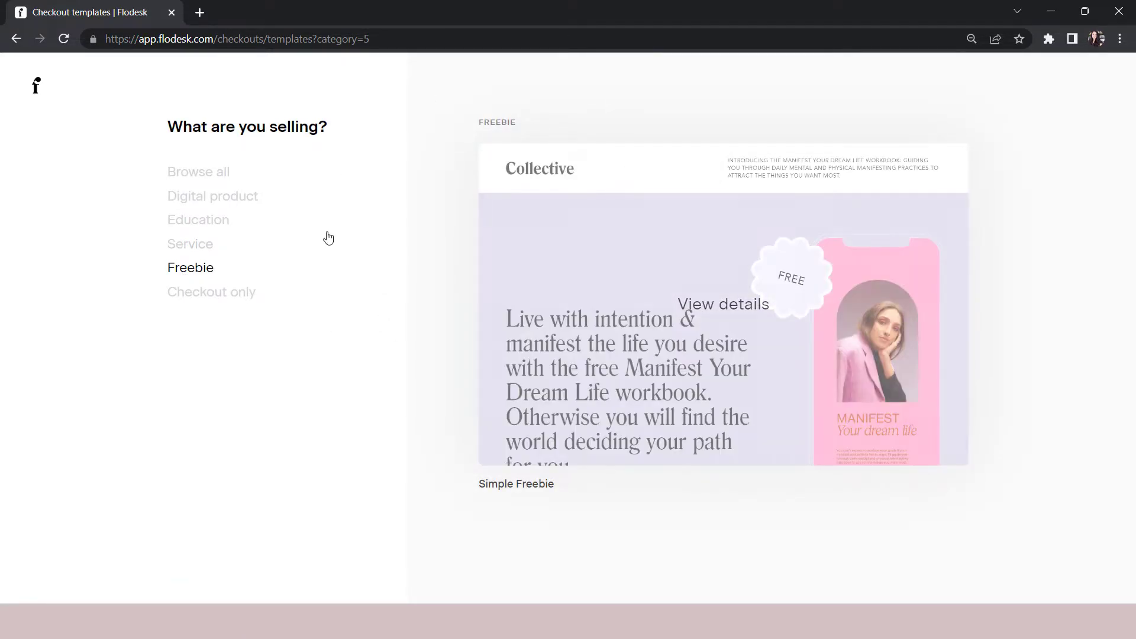
click(252, 299)
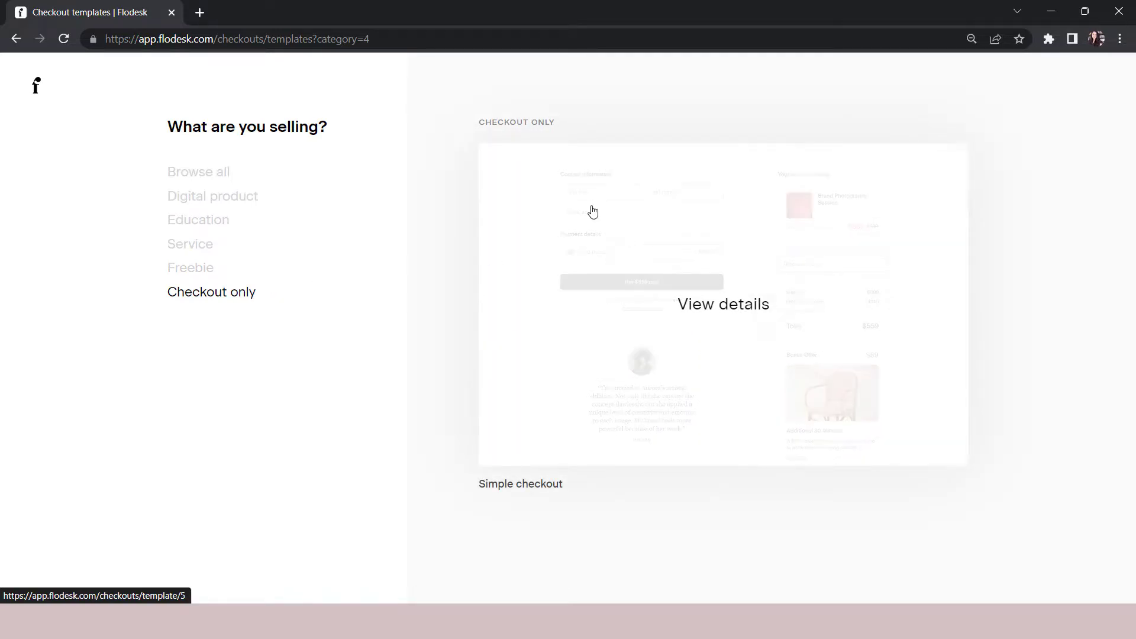
Return to the full template collection and open the details of the Sell a digital product template.
click(217, 181)
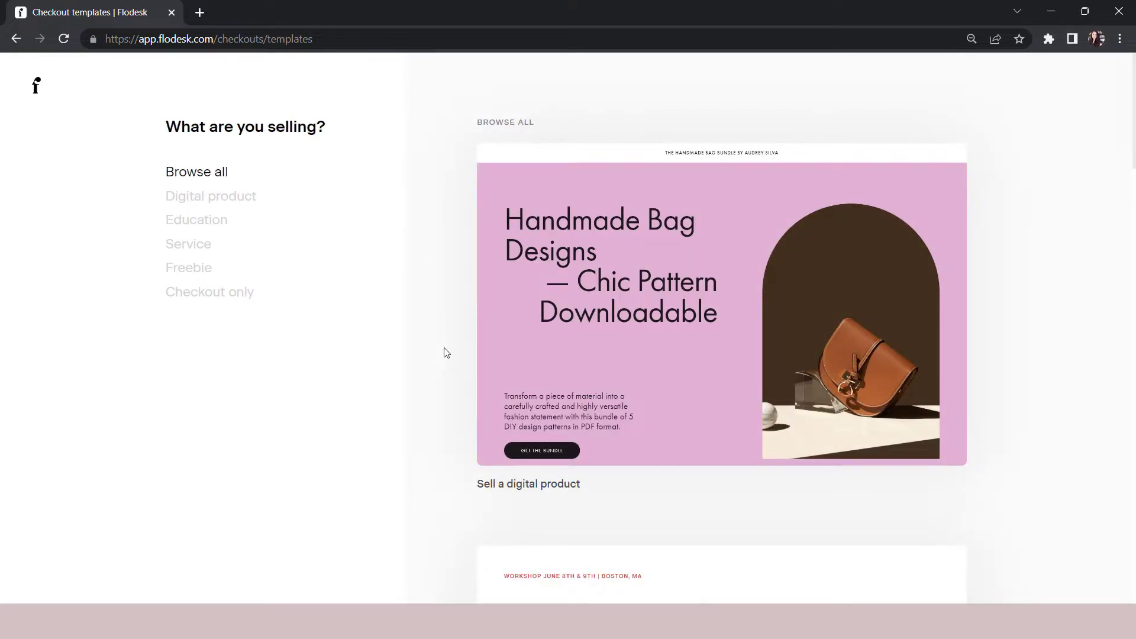
scroll(447, 388, down, 4)
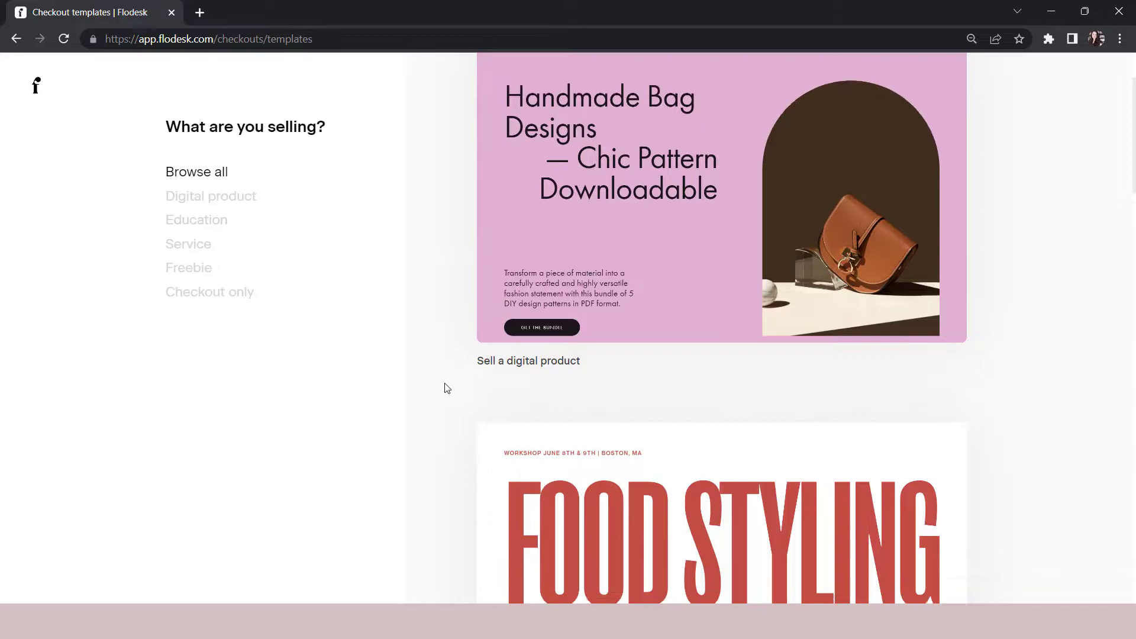
scroll(447, 389, down, 8)
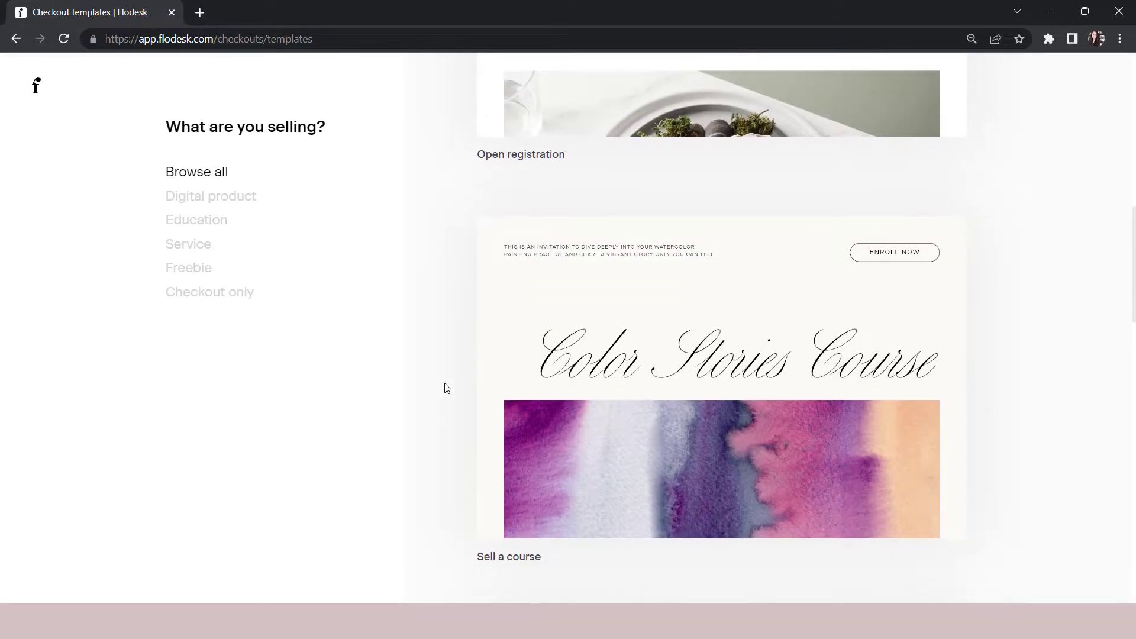
scroll(447, 389, up, 11)
scroll(447, 388, up, 1)
mouse_move(592, 452)
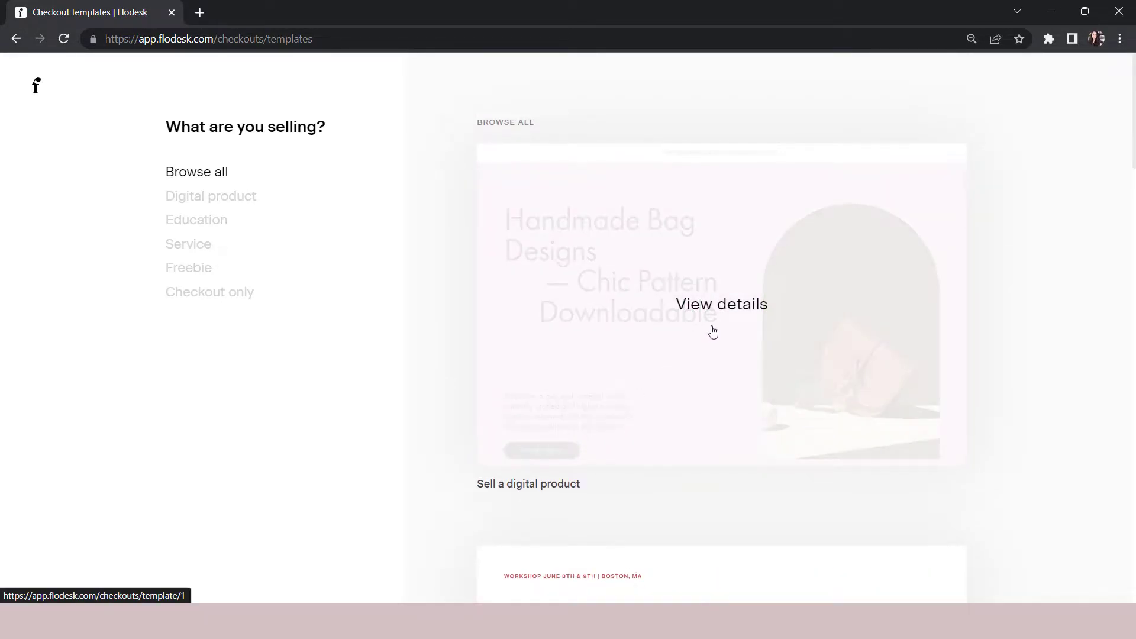
click(699, 320)
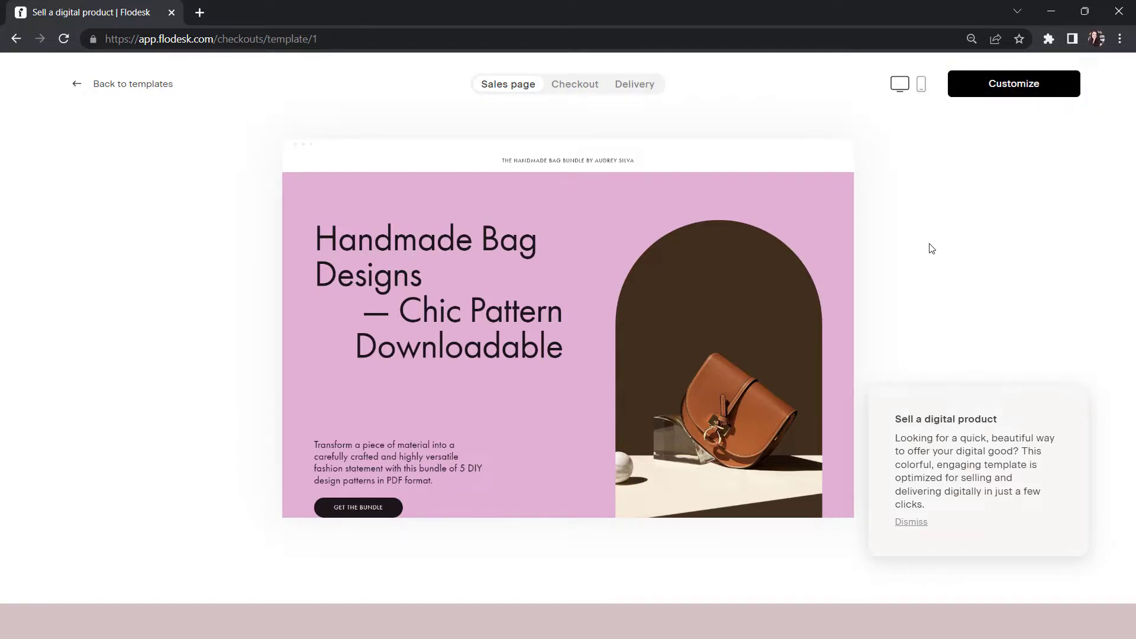
Dismiss the template description and examine the sections of the template's sales page preview.
click(923, 526)
scroll(782, 423, down, 5)
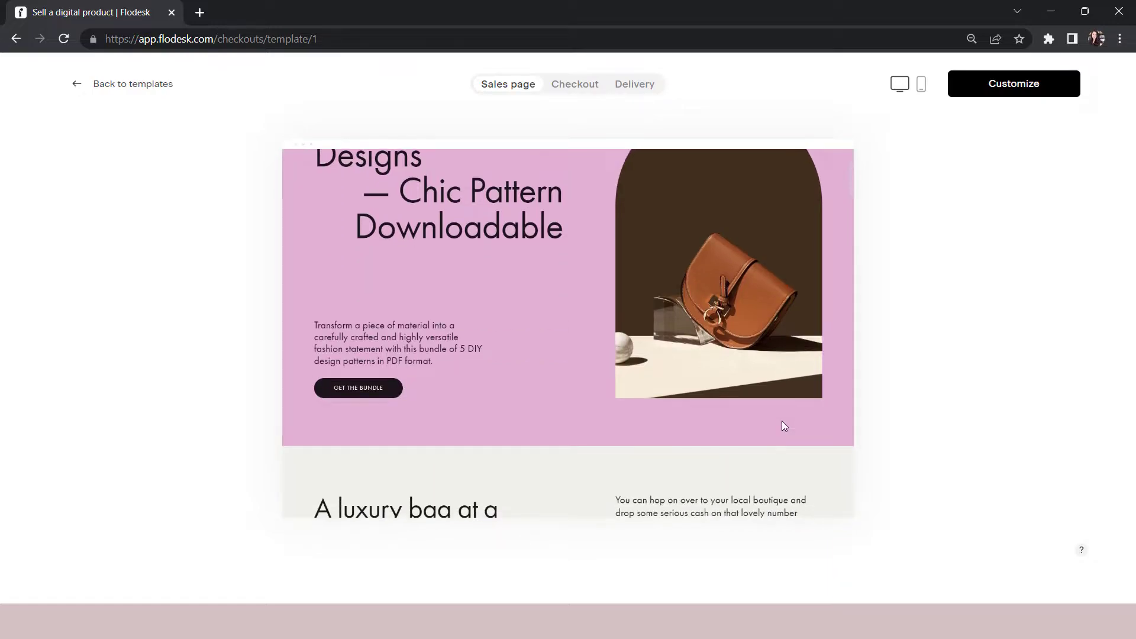
scroll(782, 424, down, 15)
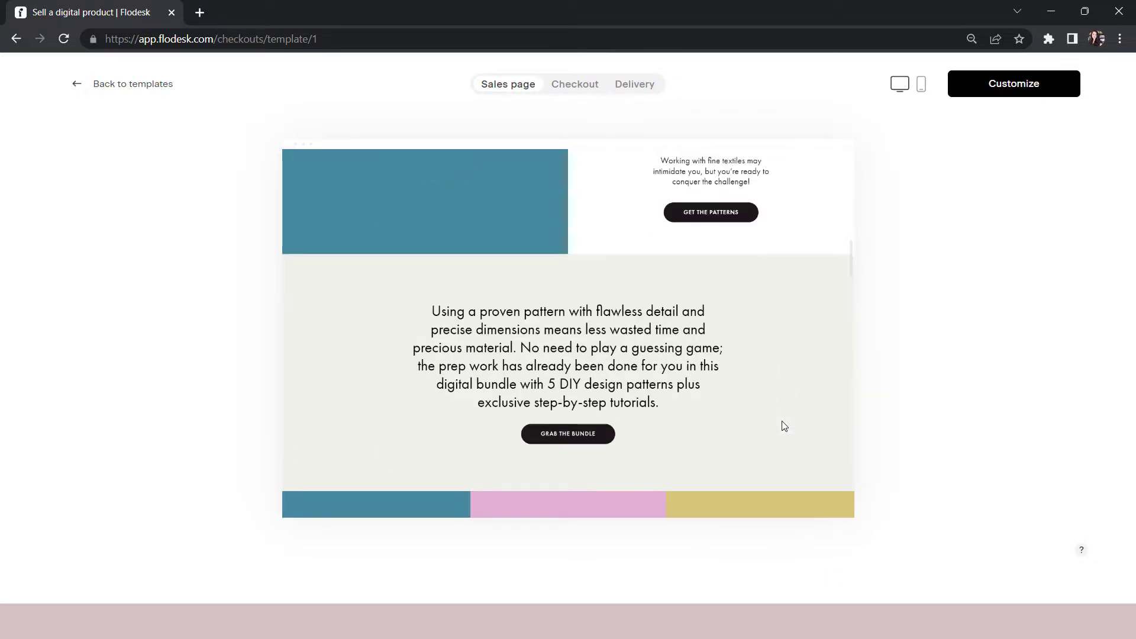
scroll(783, 420, down, 20)
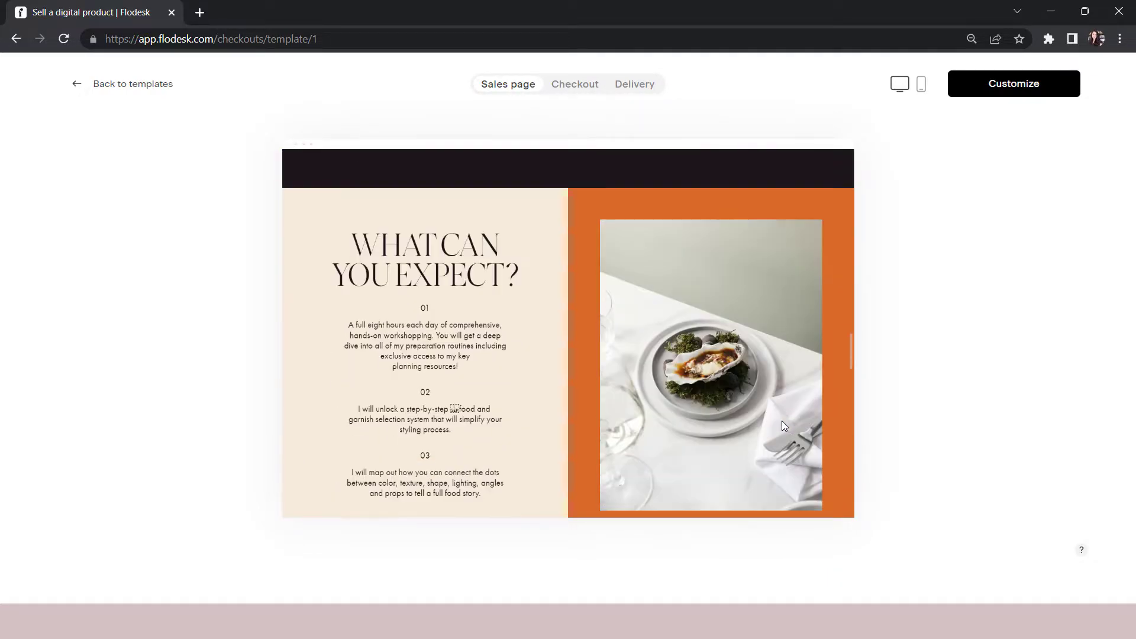
scroll(783, 420, down, 10)
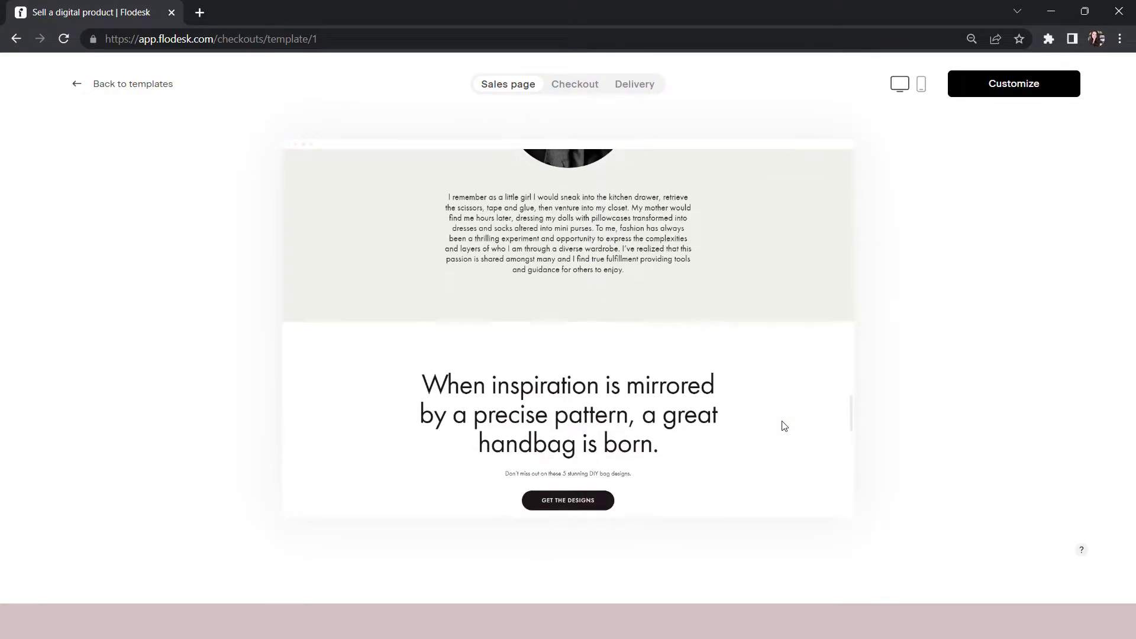
scroll(785, 426, down, 8)
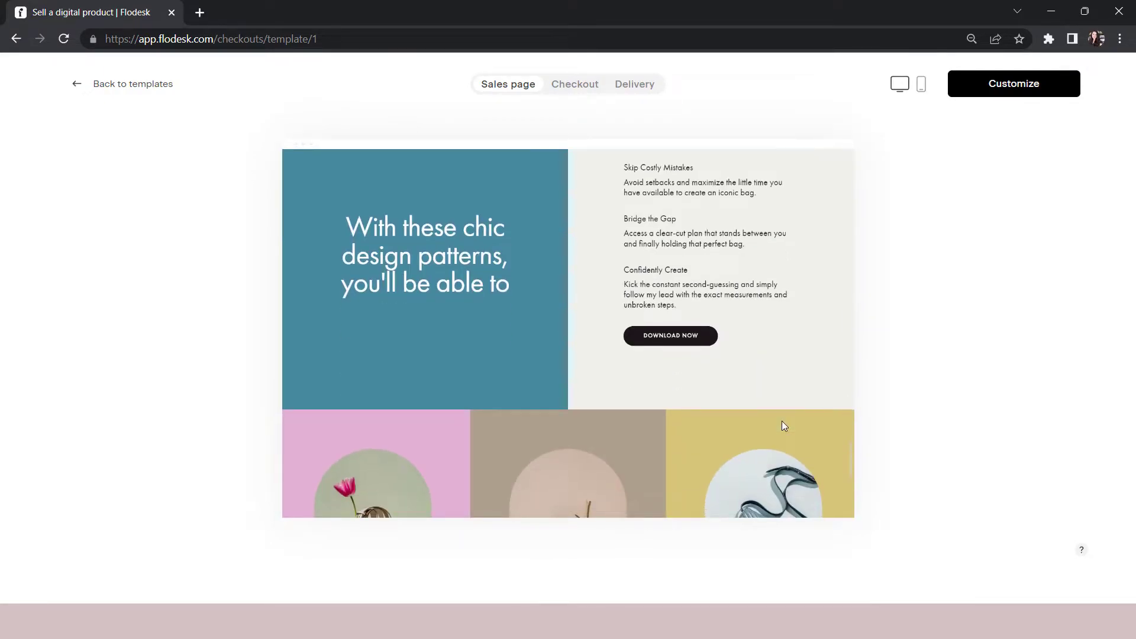
Return to the start of the sales page preview and begin customizing the Sell a digital product template.
scroll(782, 422, up, 20)
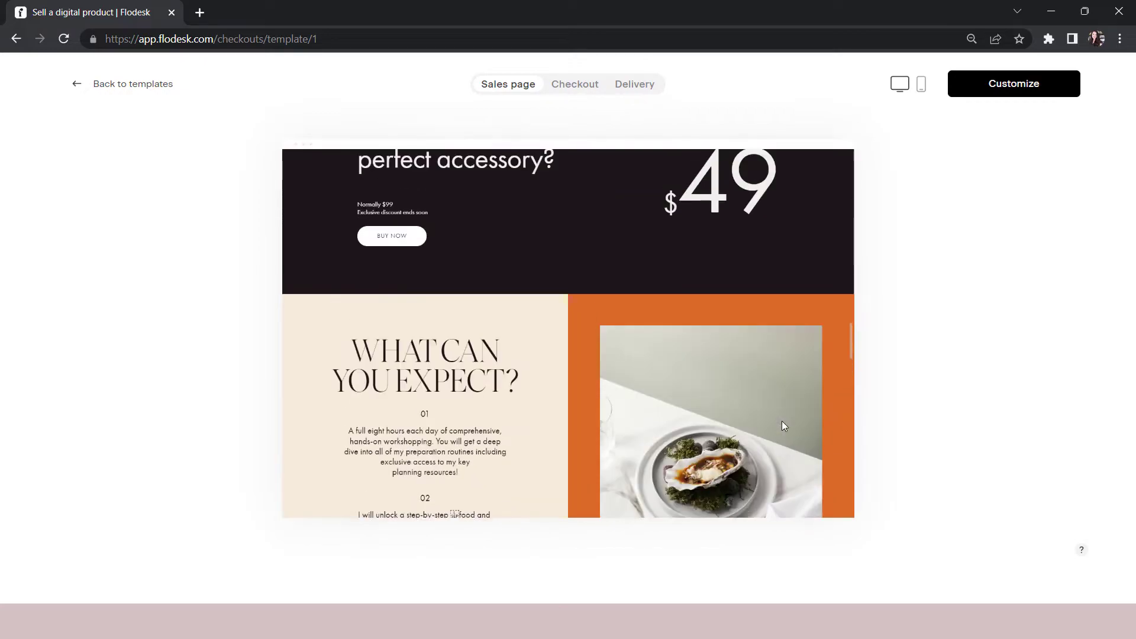
scroll(783, 426, up, 20)
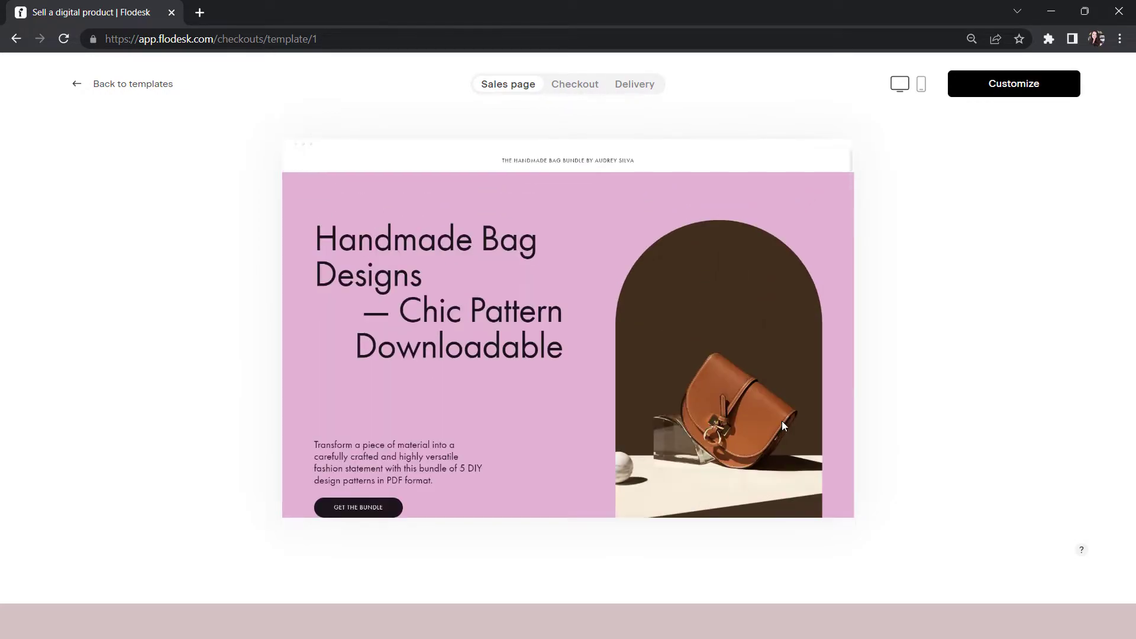
click(1013, 86)
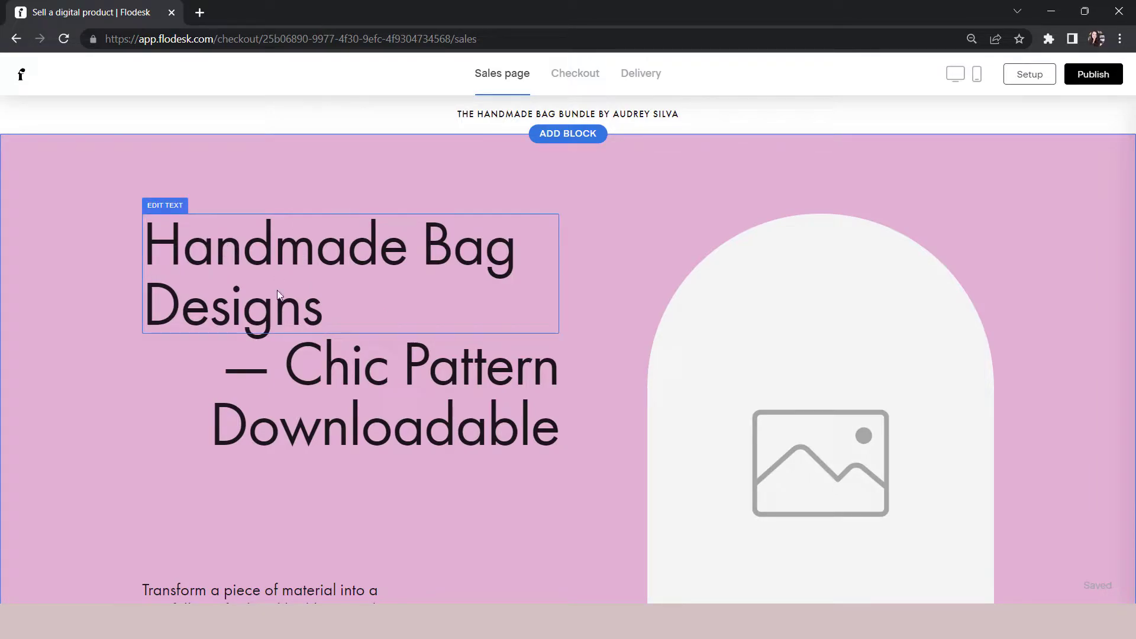
Replace the header block's title "Handmade Bag Designs" with "This is my info".
double_click(254, 290)
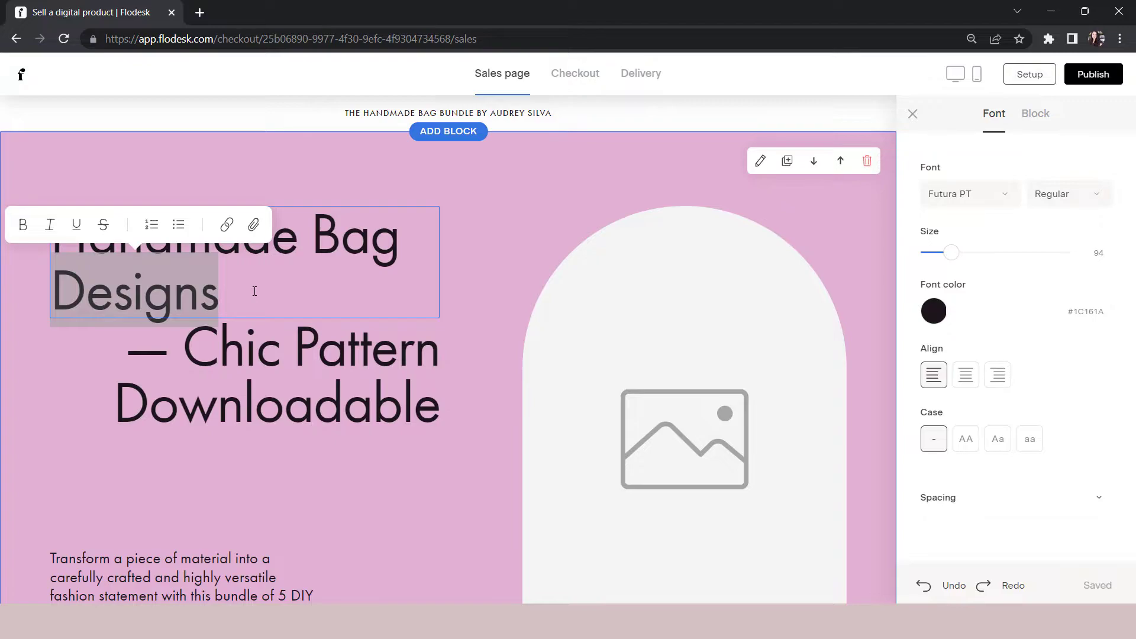
click(255, 291)
shift+click(57, 235)
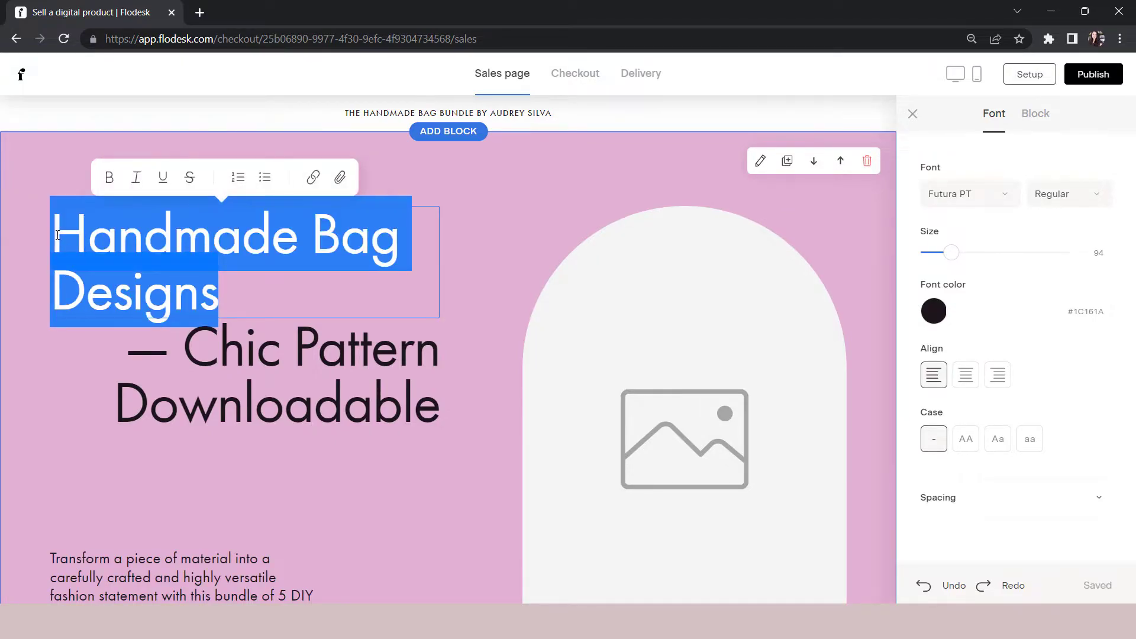
text(This is m)
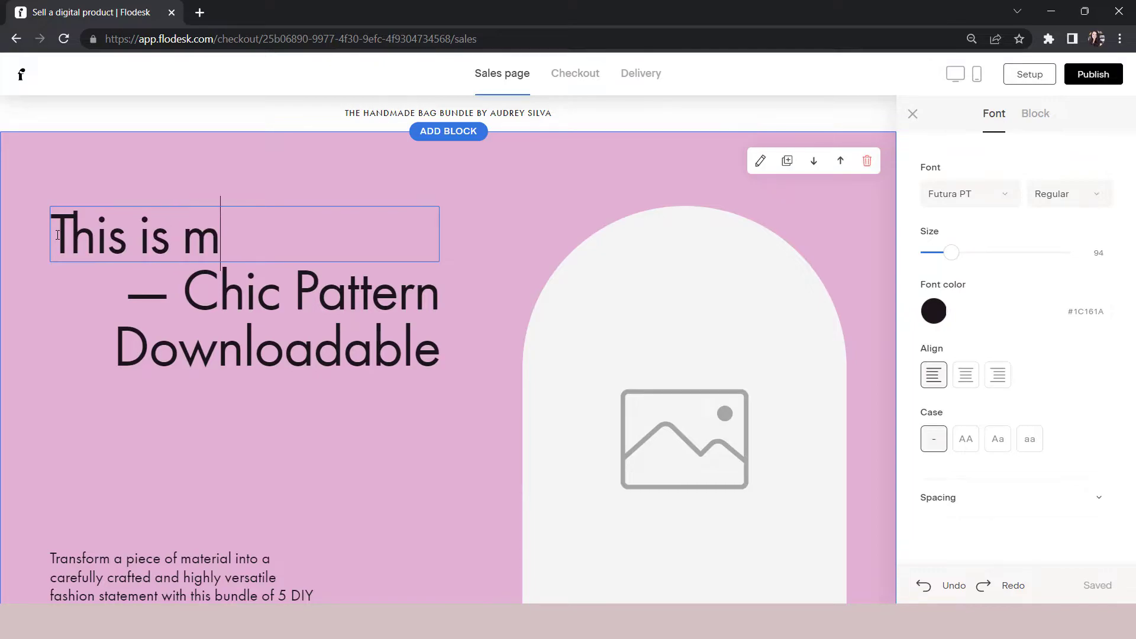
text(y info)
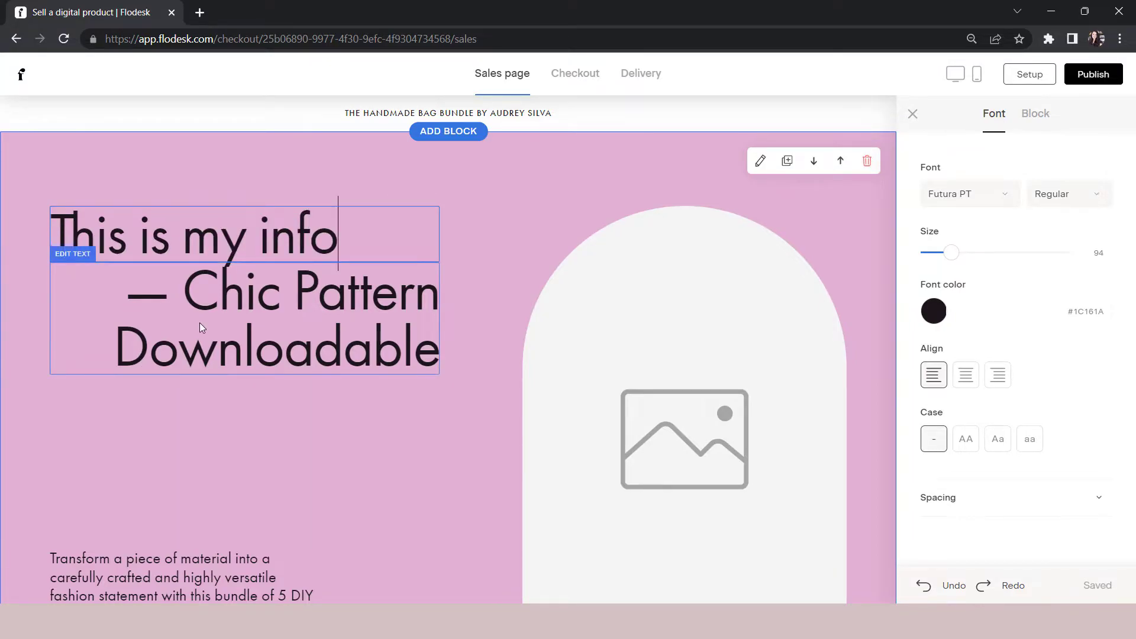
Replace the header block's subtitle with "Here is what I'm selling".
click(230, 330)
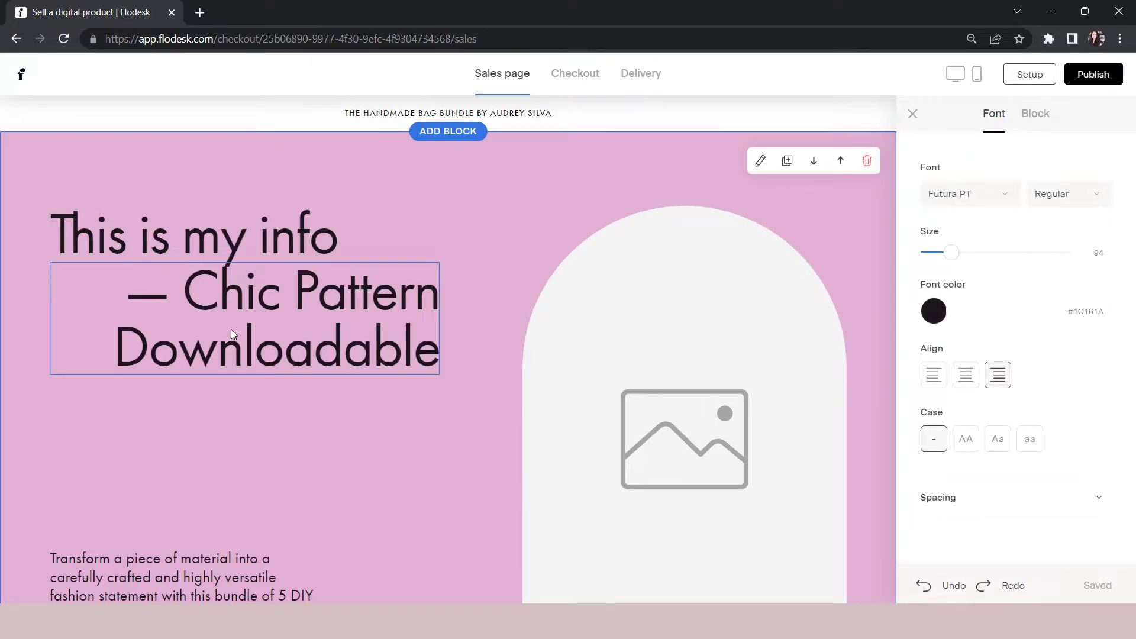
click(231, 329)
key(ctrl+a)
text(H)
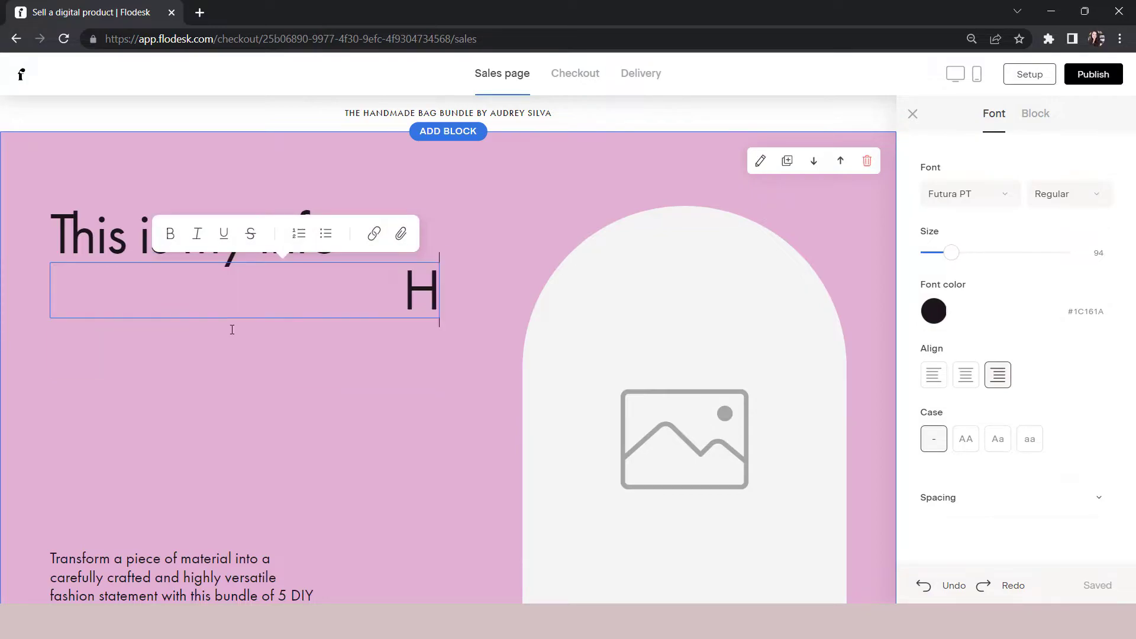
text(ere is what I'm)
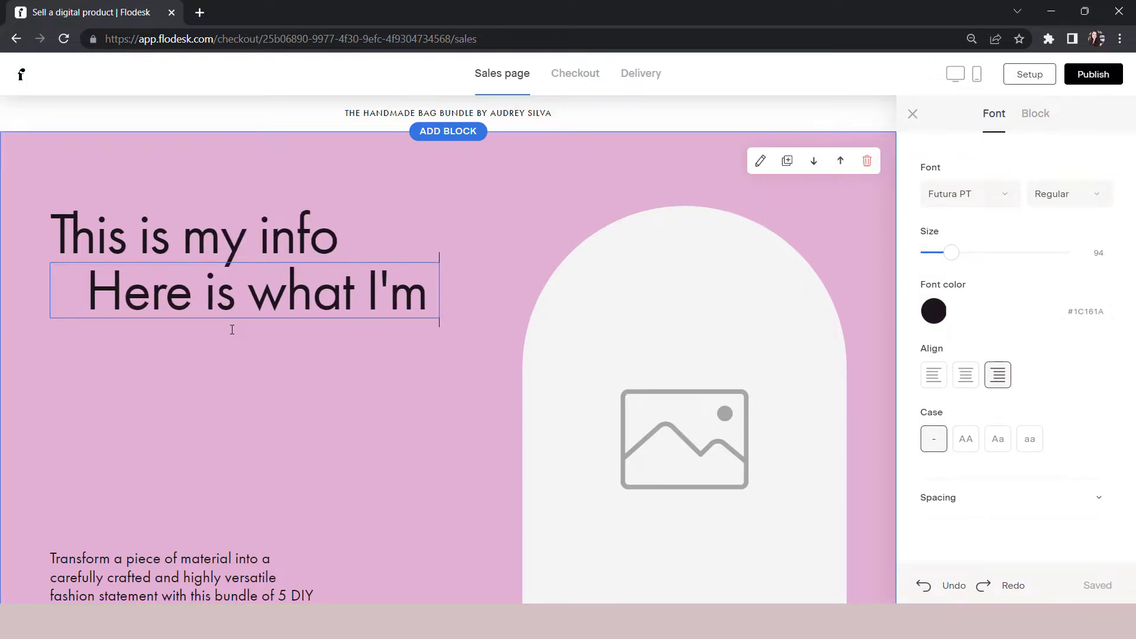
text( selling)
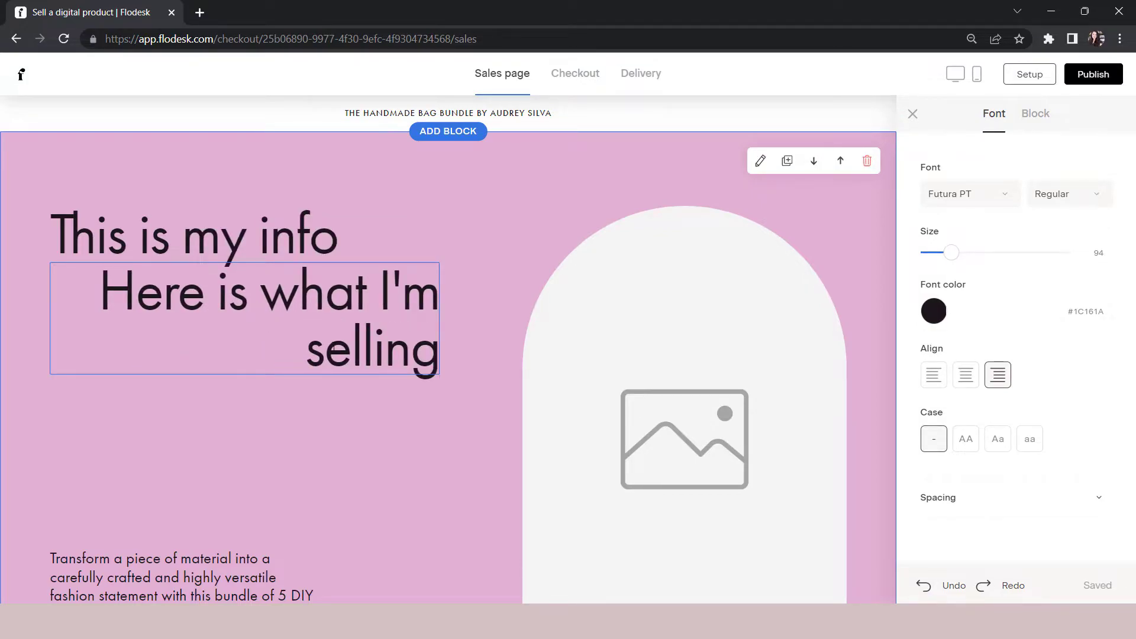
click(68, 452)
Try the square, circle, portrait, arch and scalloped shapes on the header's image placeholder, and settle on the pill shape.
scroll(777, 414, down, 1)
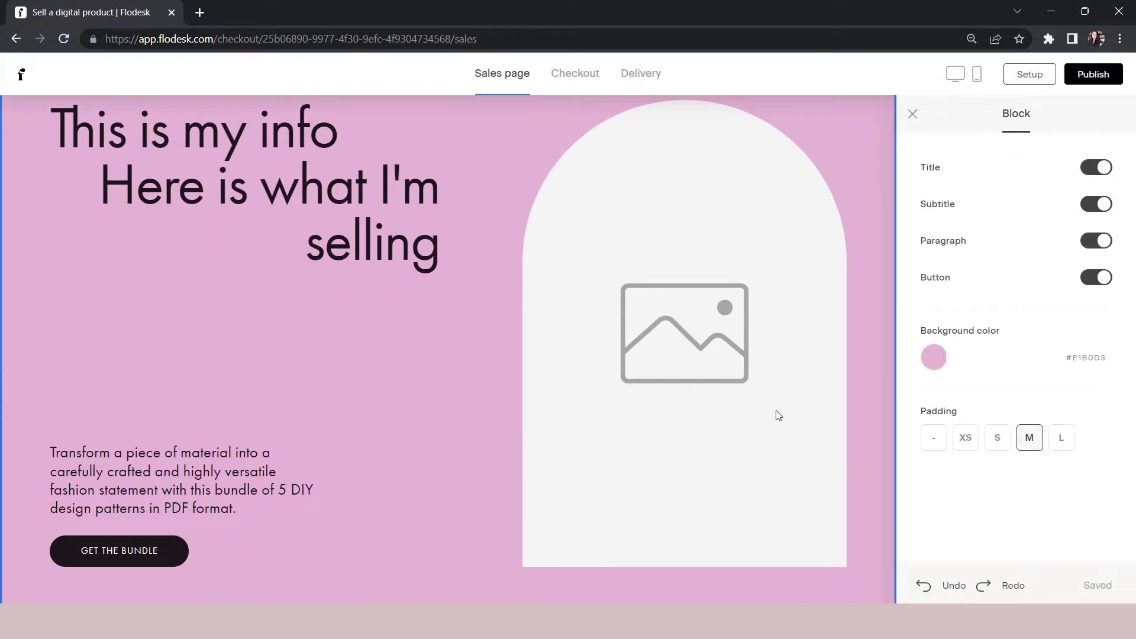
click(698, 299)
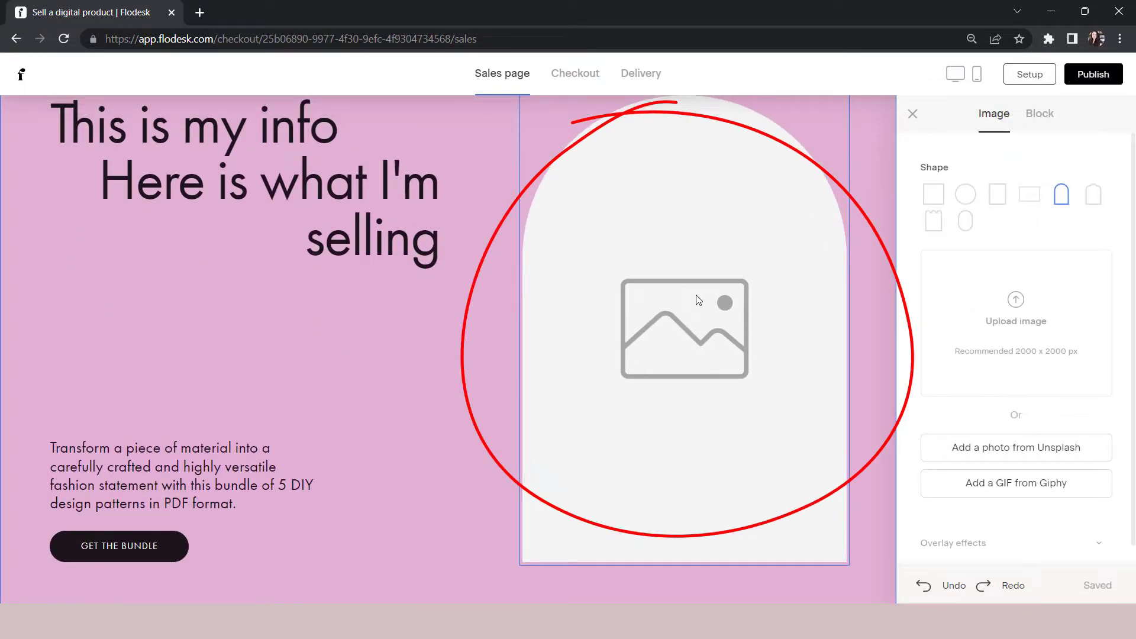
click(934, 194)
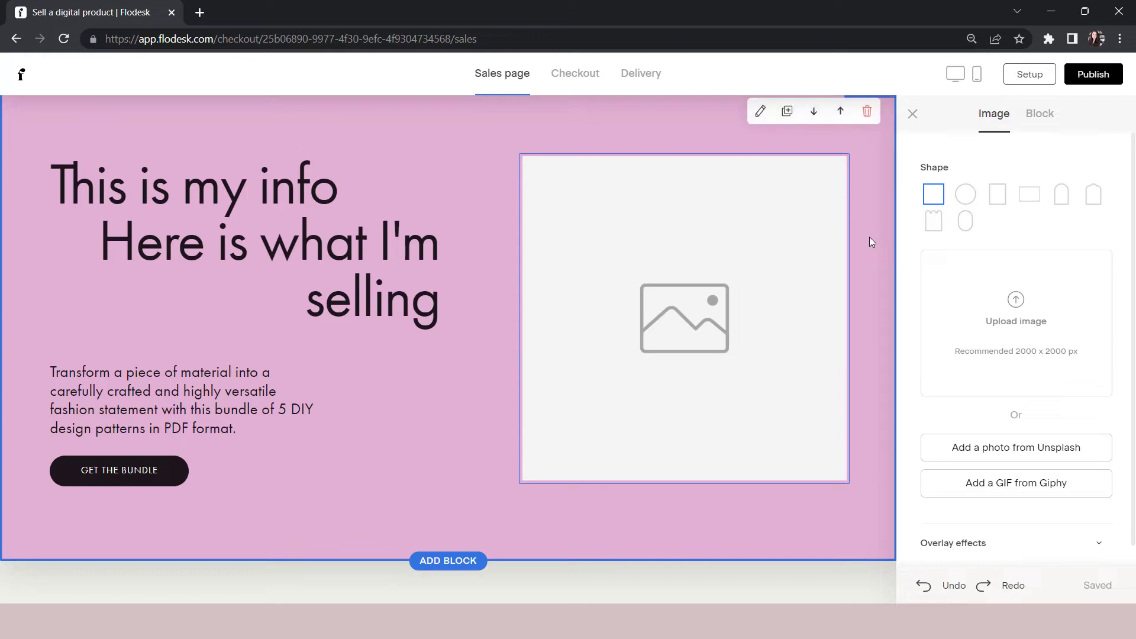
click(968, 200)
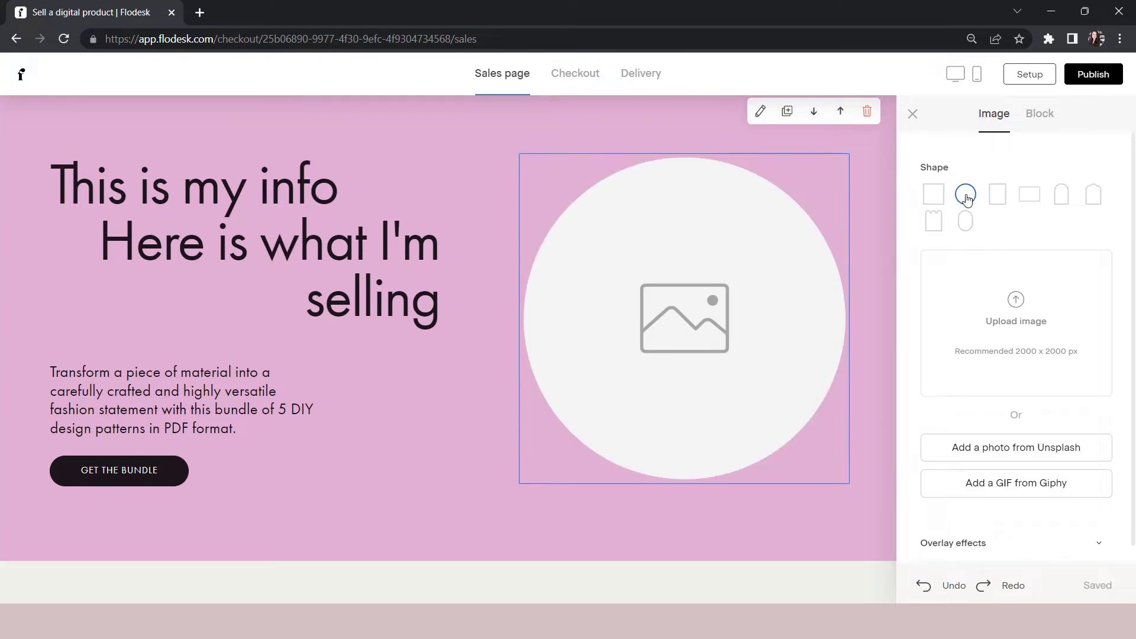
click(999, 198)
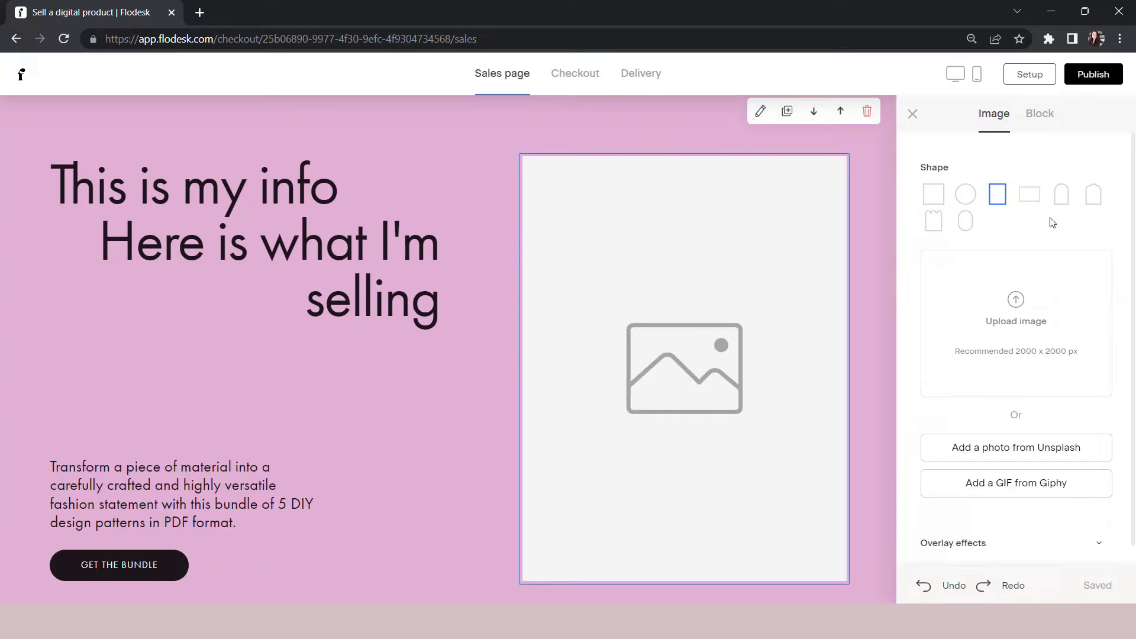
click(1062, 195)
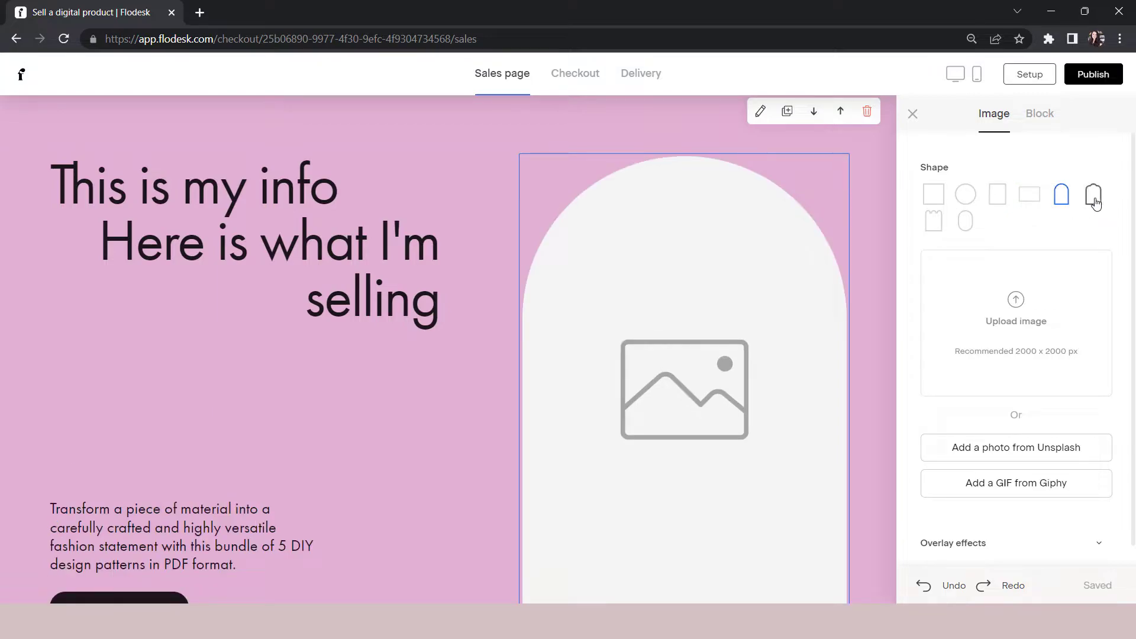
click(935, 222)
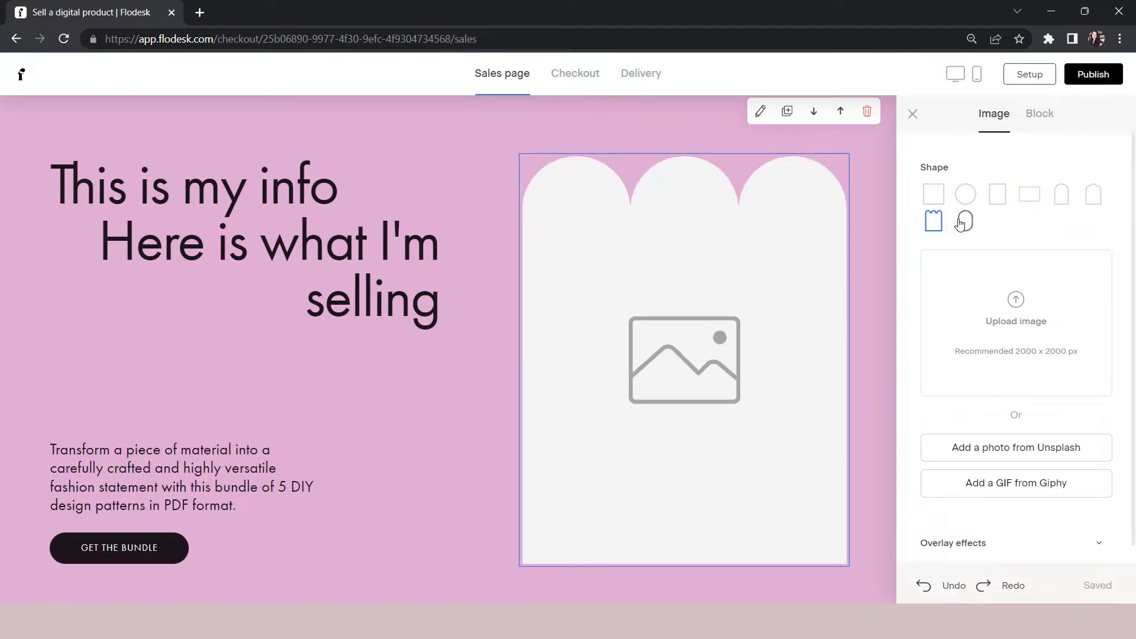
click(961, 223)
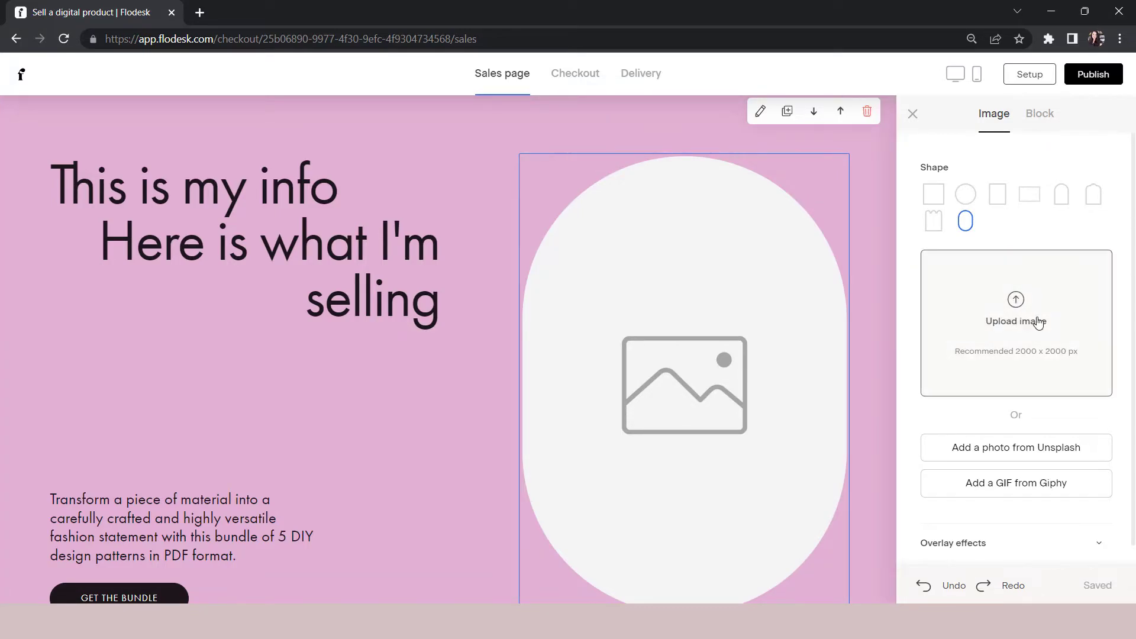
Upload the "Can't calculate a direct to a marketing initiative DO THIS!" image from Downloads into the header placeholder, and remove it again.
click(1021, 312)
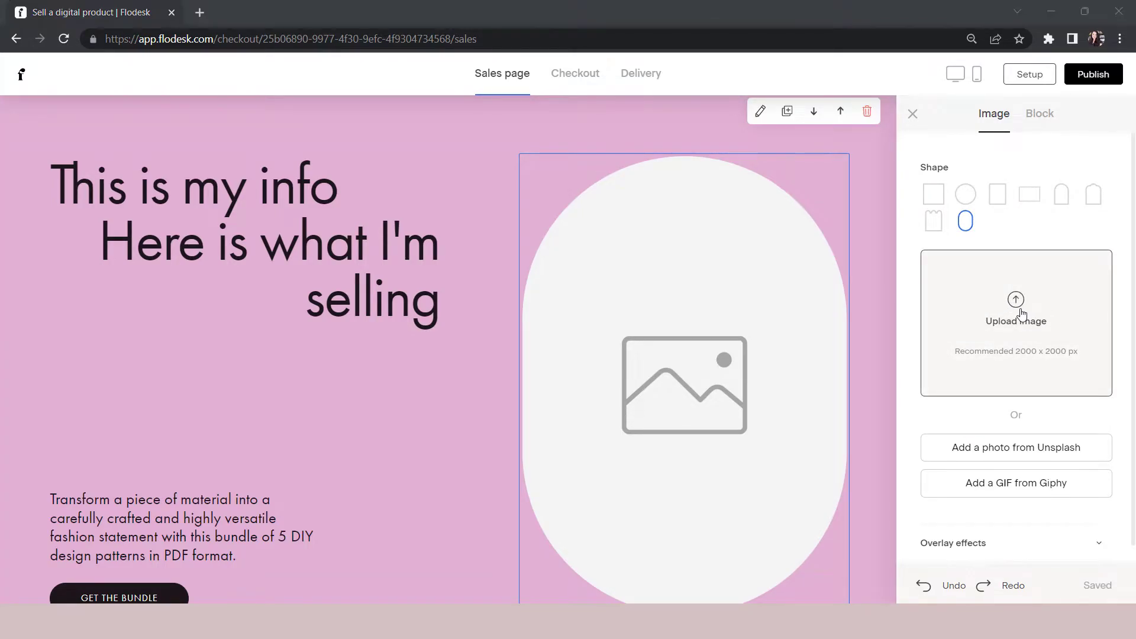
click(174, 116)
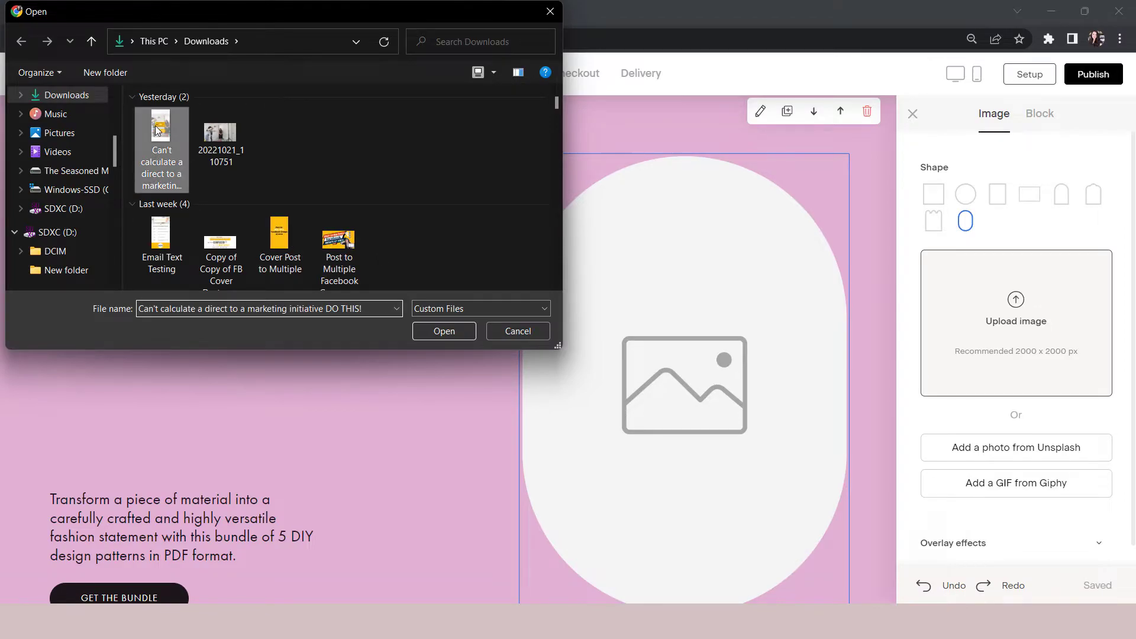
click(452, 333)
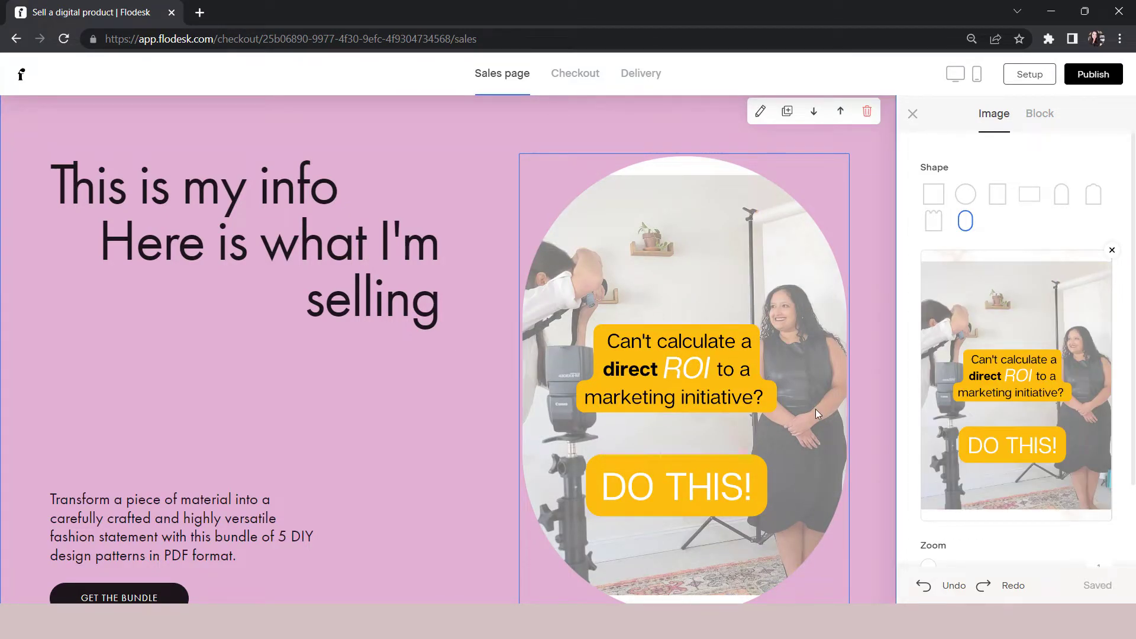
click(1112, 251)
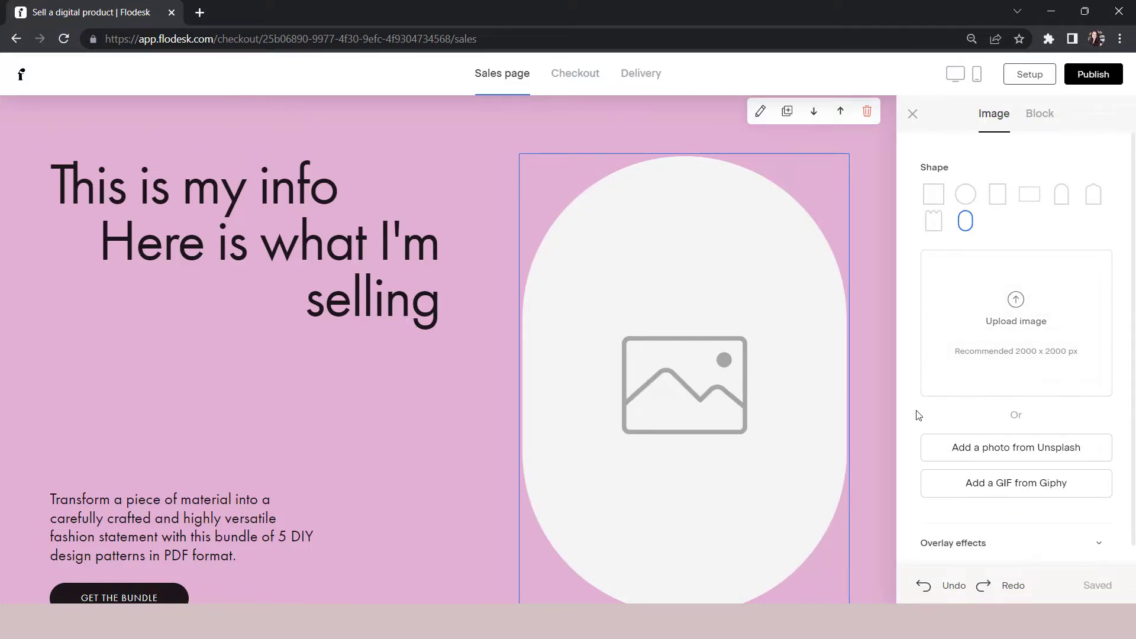
Search Unsplash for "person on computer" and insert the photo of hands typing beside two laptops into the header's image placeholder.
scroll(920, 414, down, 2)
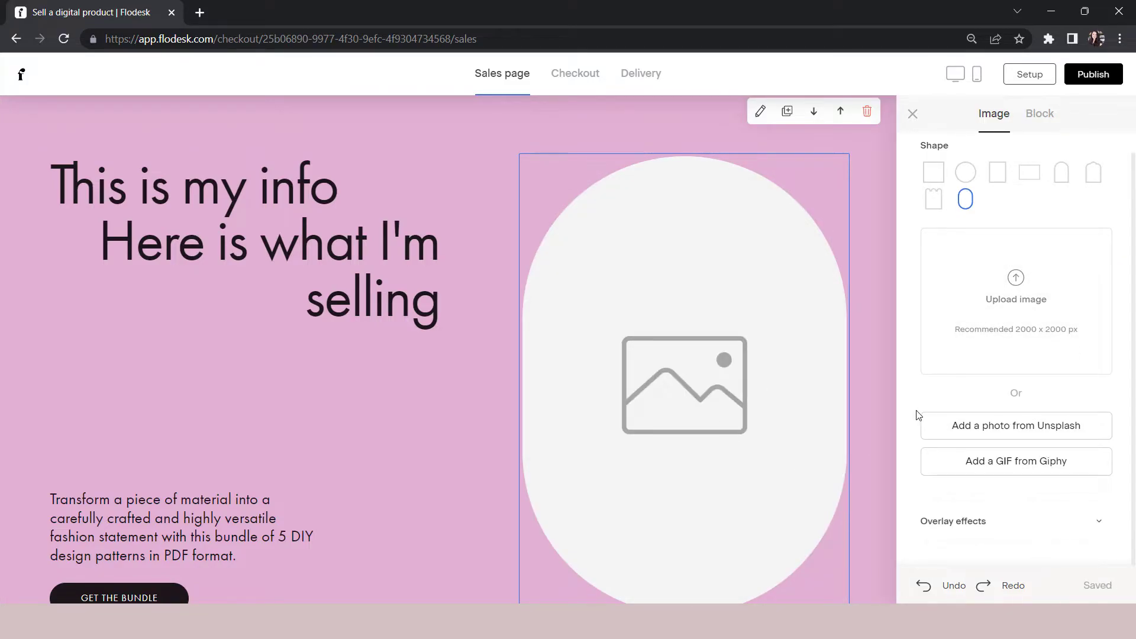
click(976, 435)
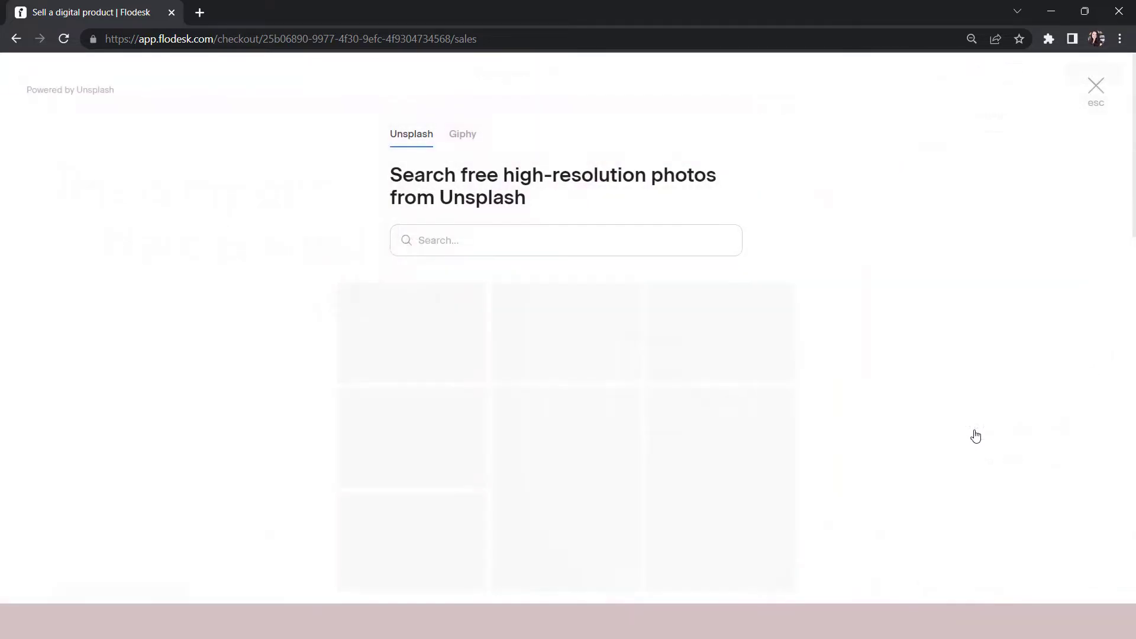
click(522, 240)
text(pers)
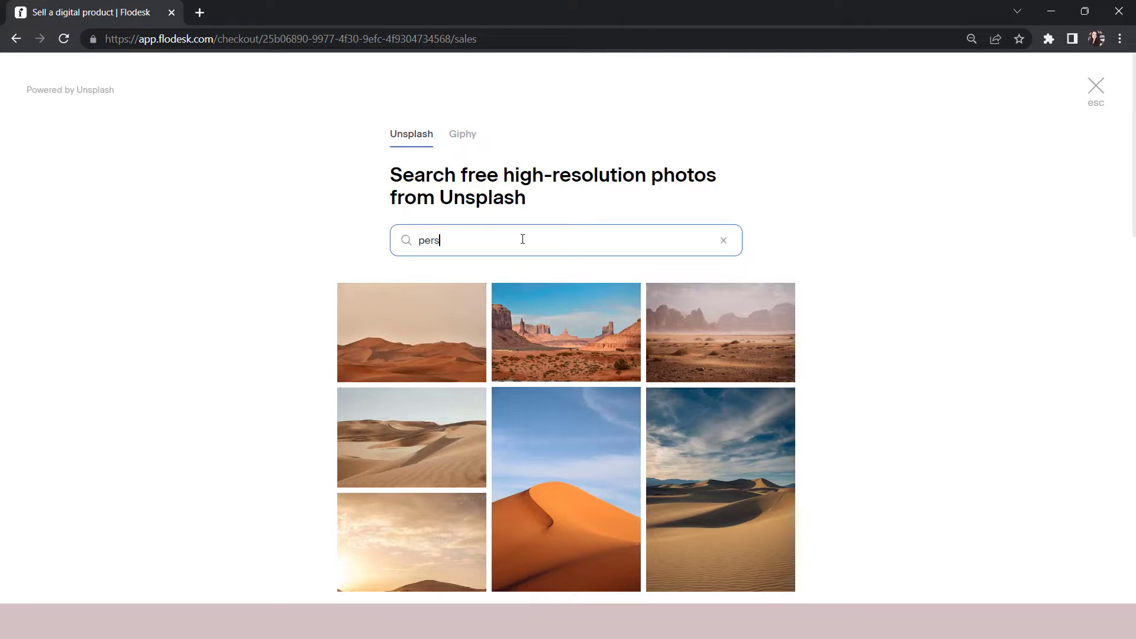
text(on on computer)
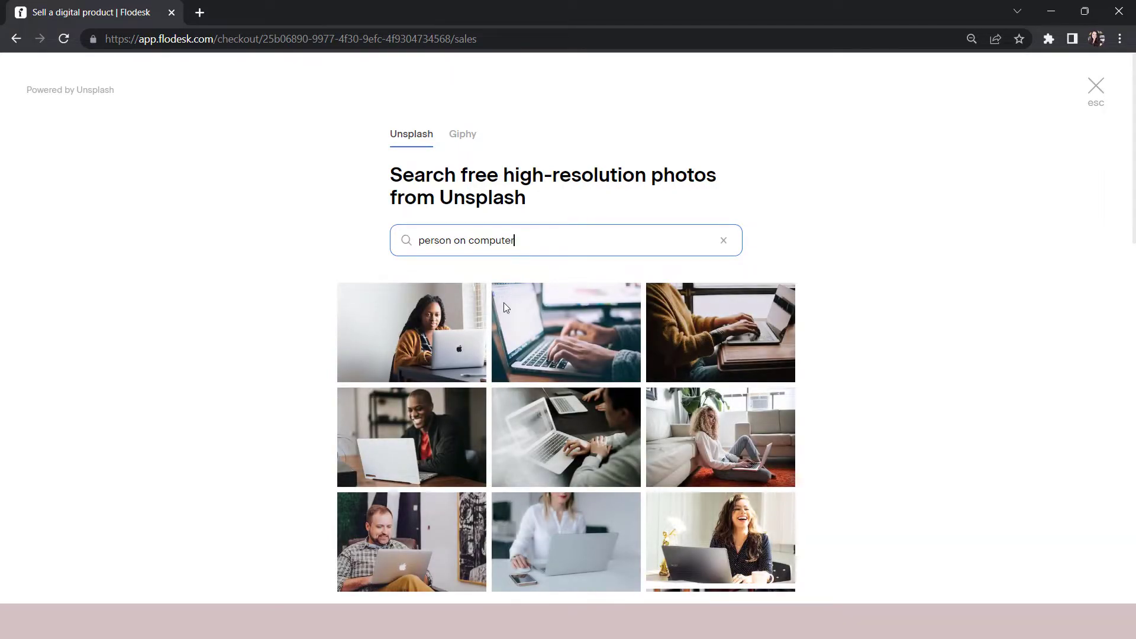
click(585, 443)
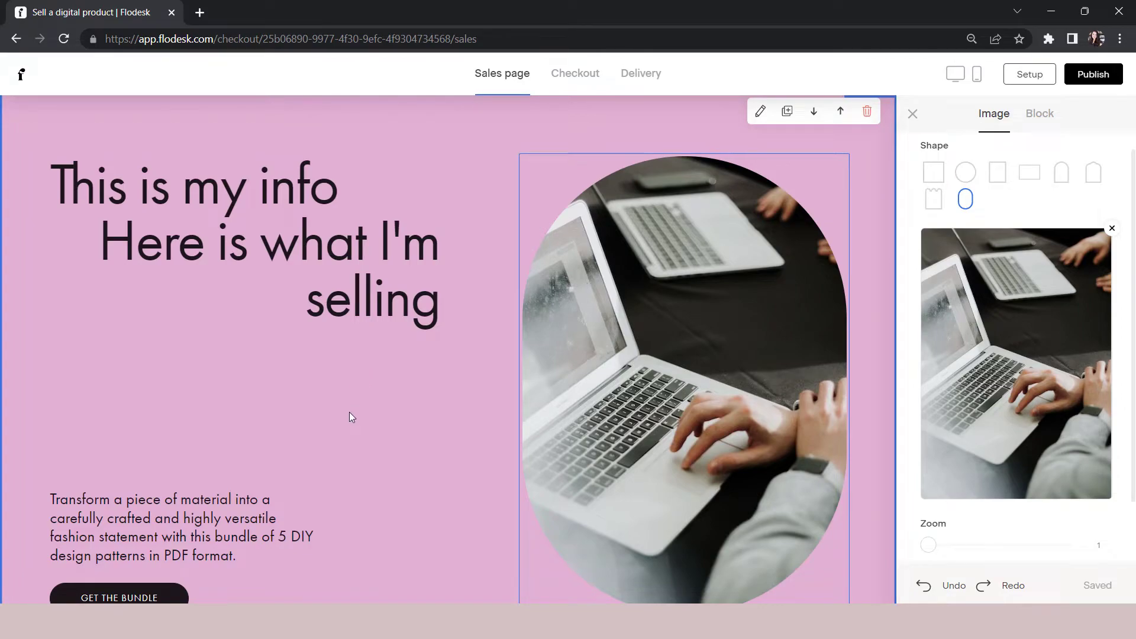
Open the header block's description paragraph for editing and view its font settings.
scroll(350, 412, down, 1)
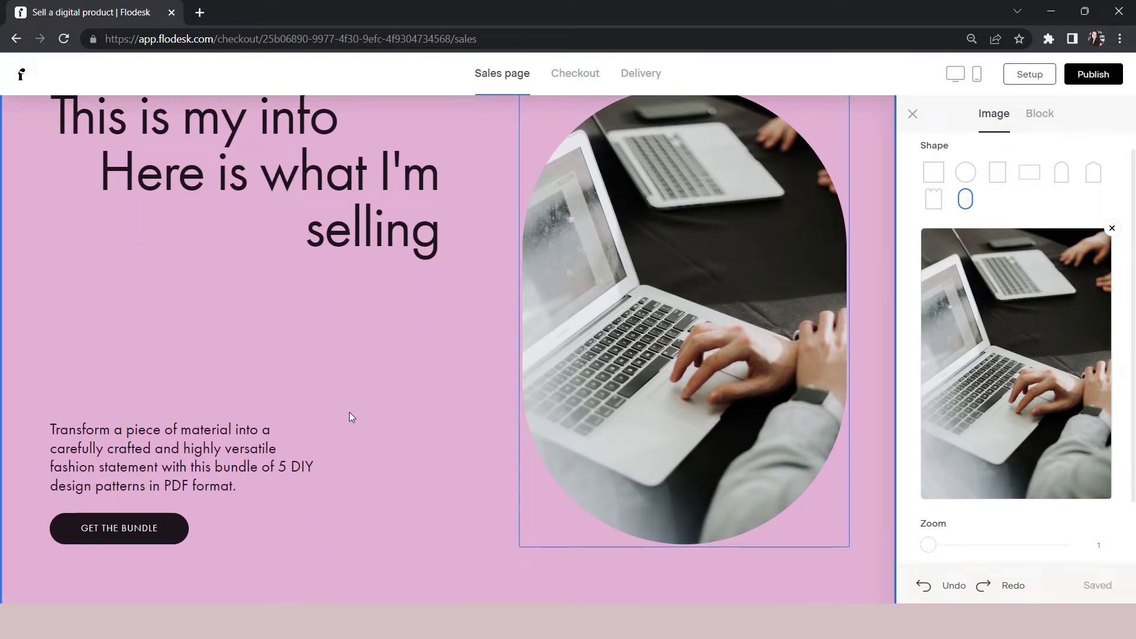
scroll(237, 453, down, 2)
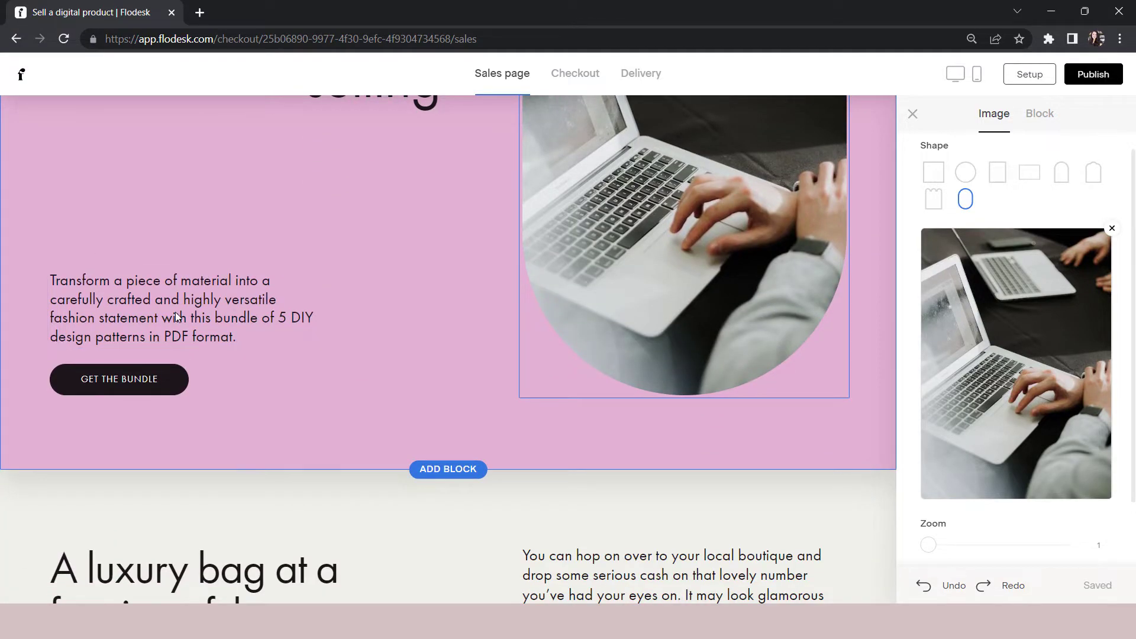
click(154, 312)
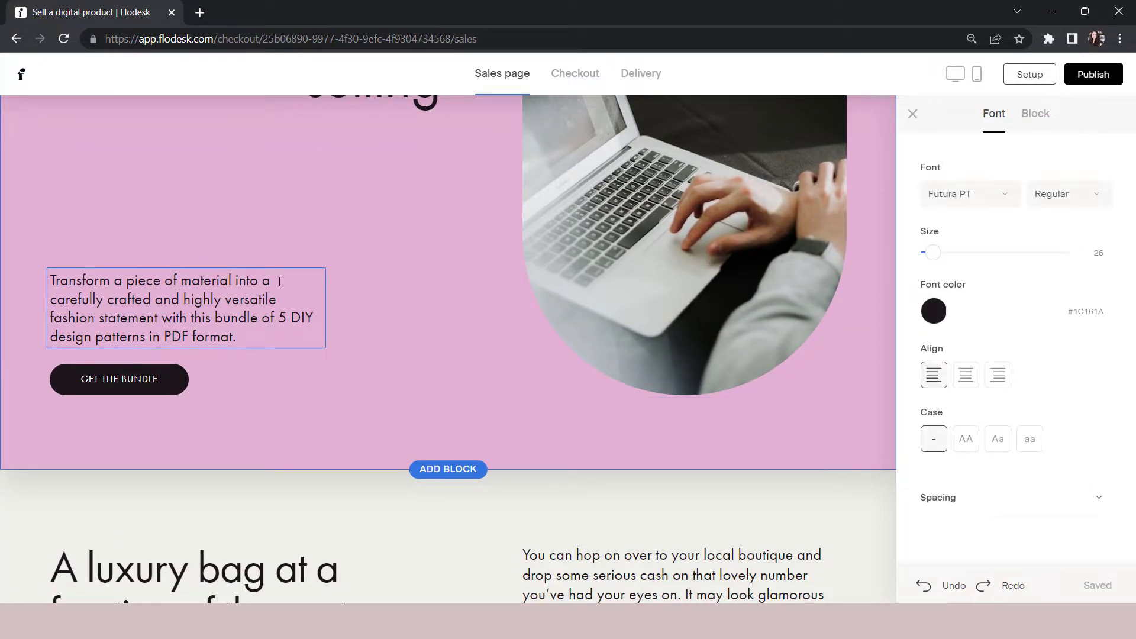
scroll(266, 292, up, 2)
scroll(266, 292, down, 4)
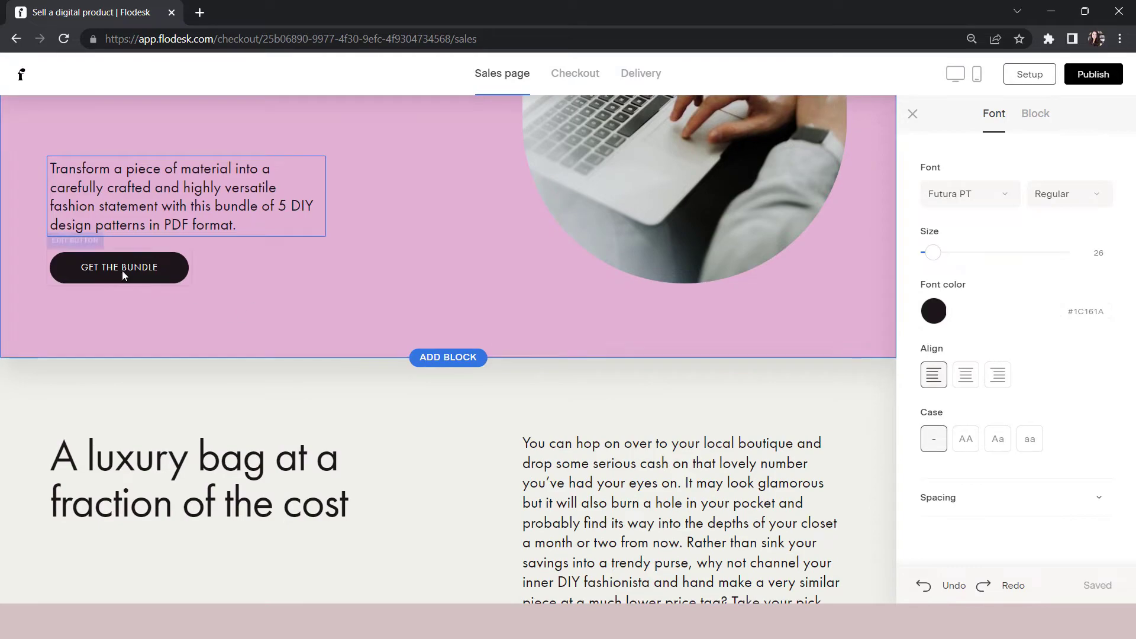
Change the GET THE BUNDLE button's style to the filled rectangle with slightly rounded corners.
click(122, 272)
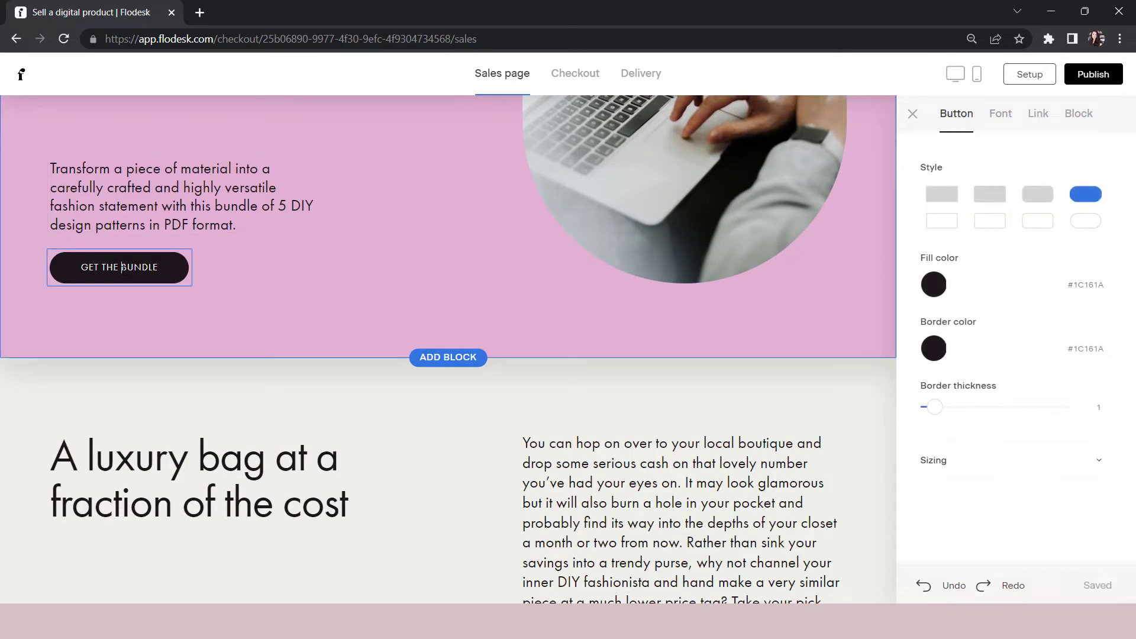
double_click(123, 269)
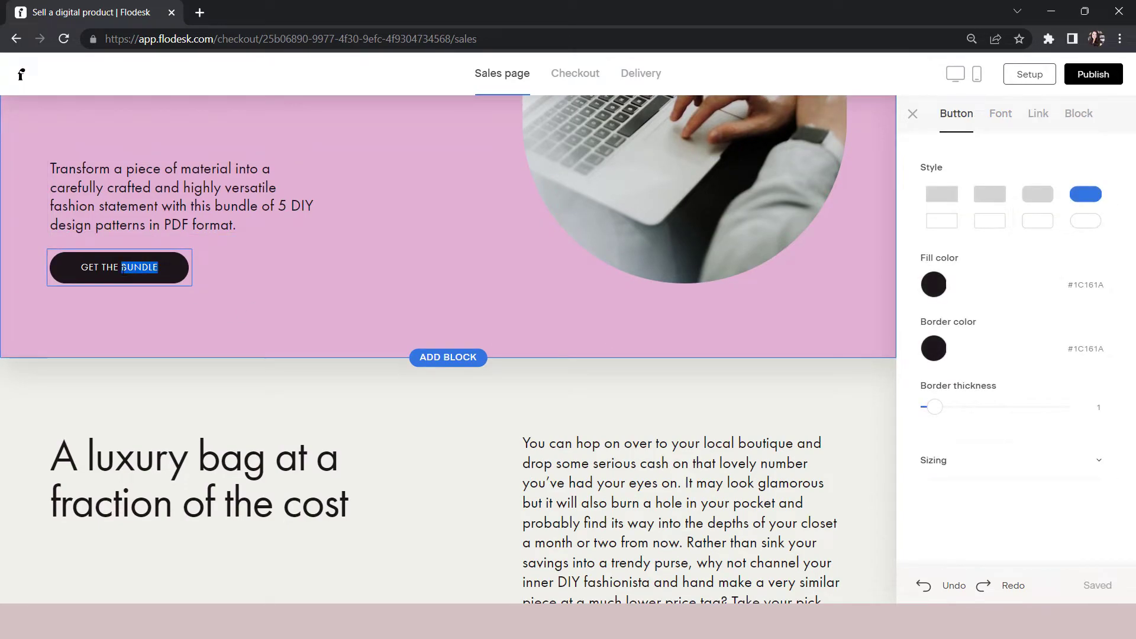
click(996, 202)
click(996, 202)
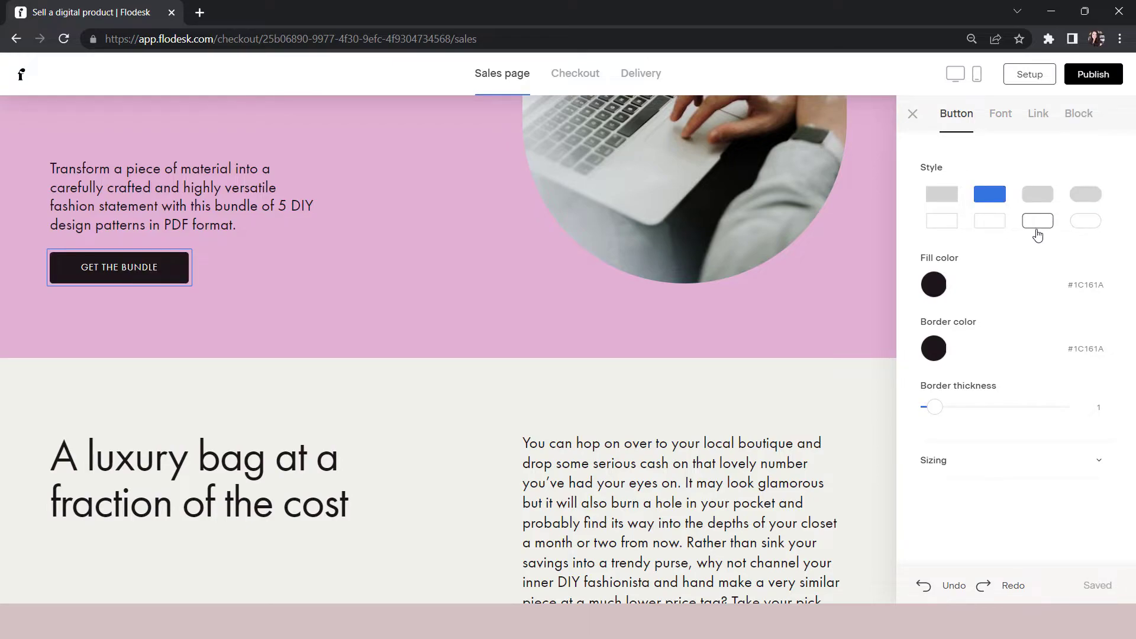
Try the outlined rounded style with border thickness 4 on the GET THE BUNDLE button, and return to the filled slightly rounded style.
click(1026, 227)
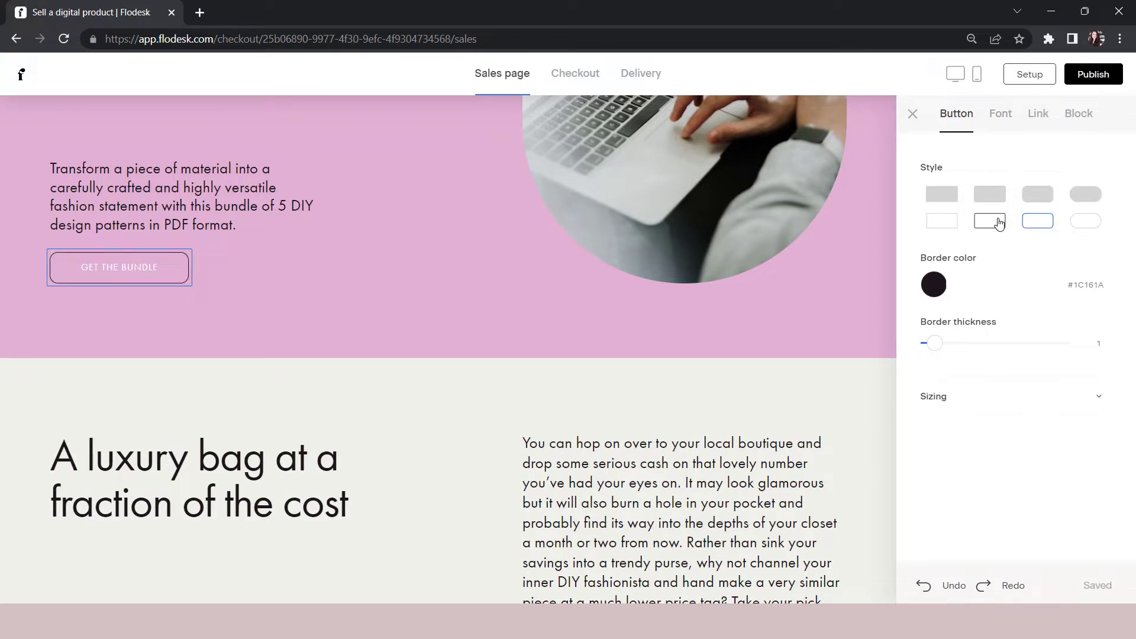
click(999, 223)
click(998, 200)
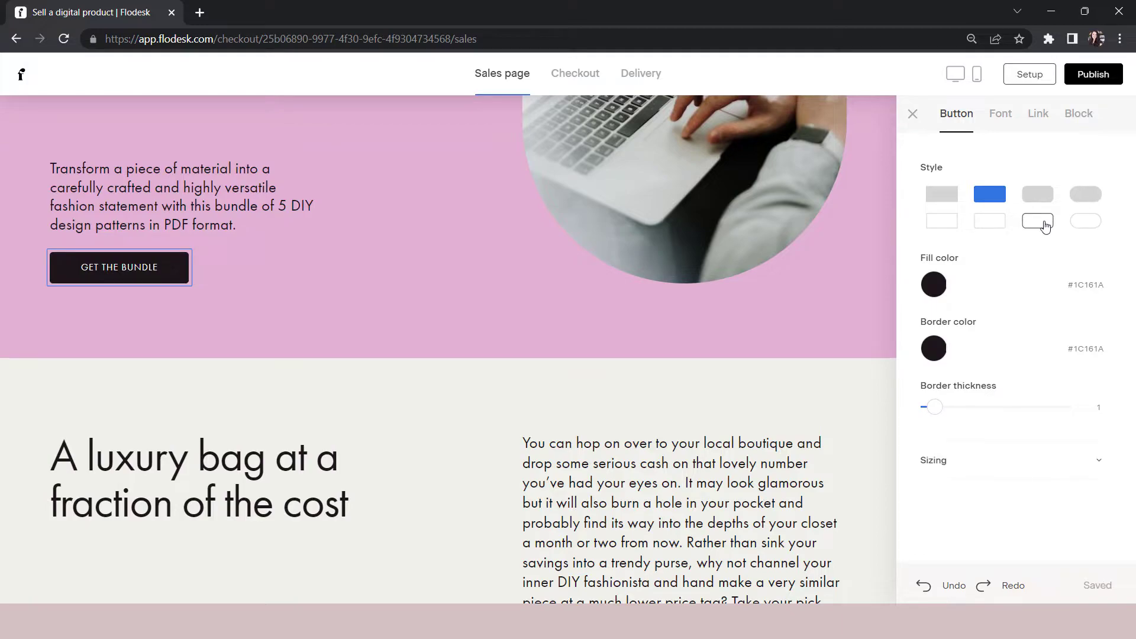
click(1045, 226)
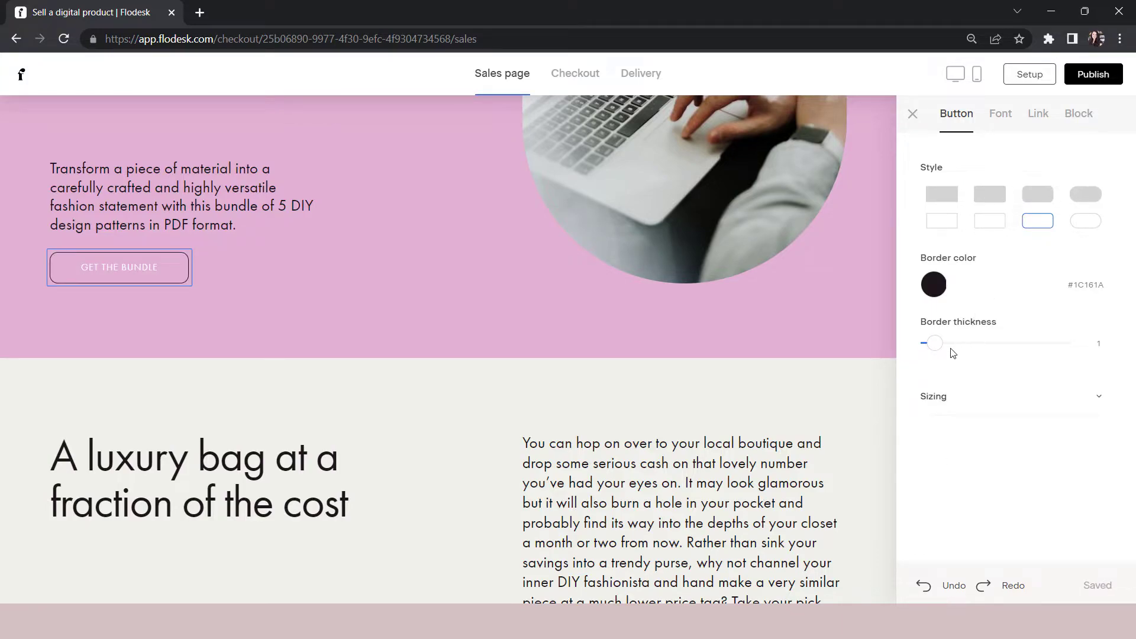
mouse_move(935, 342)
mouse_down()
mouse_move(989, 345)
mouse_move(955, 344)
mouse_up()
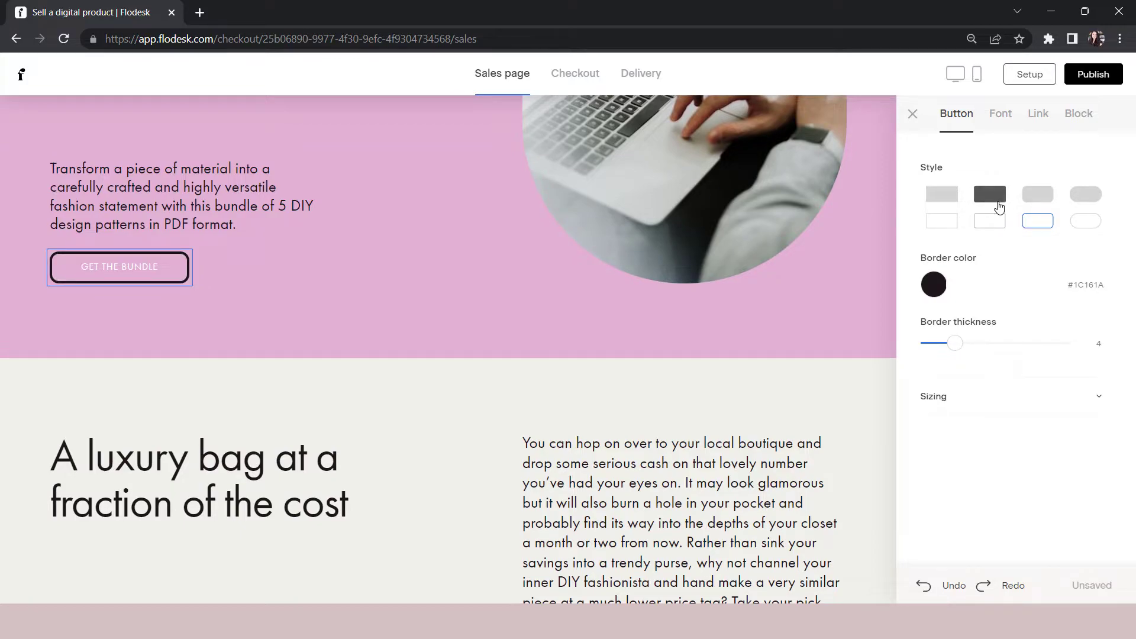
click(998, 202)
Set the GET THE BUNDLE button's border thickness to 6, its width to 64 and its height to 13.
mouse_move(954, 408)
mouse_down()
mouse_move(1000, 407)
mouse_move(968, 408)
mouse_up()
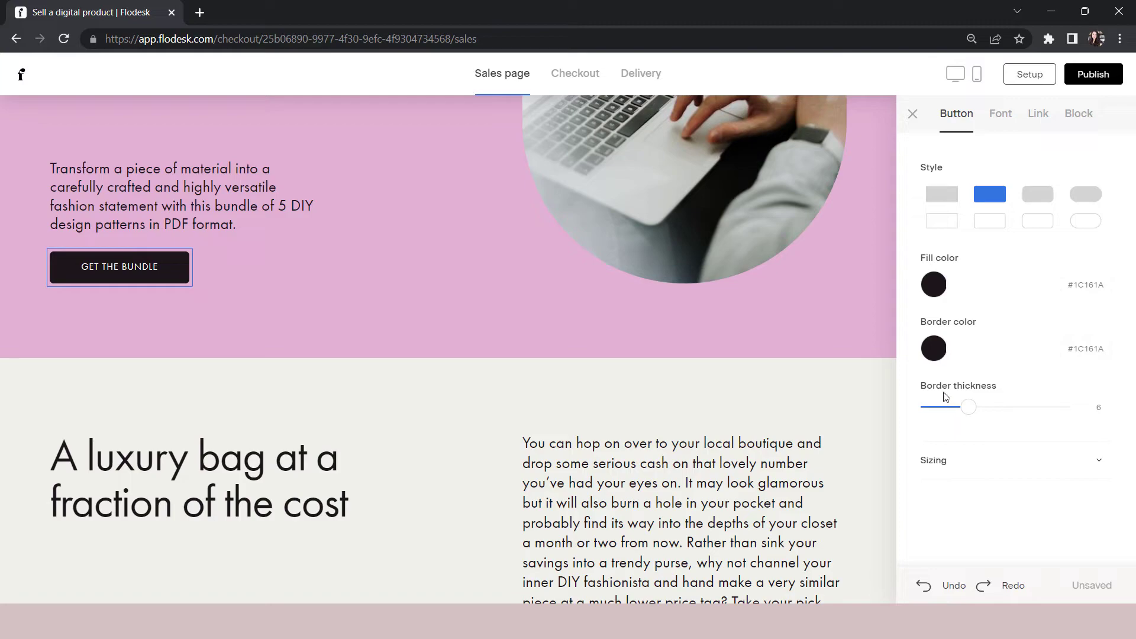
click(948, 472)
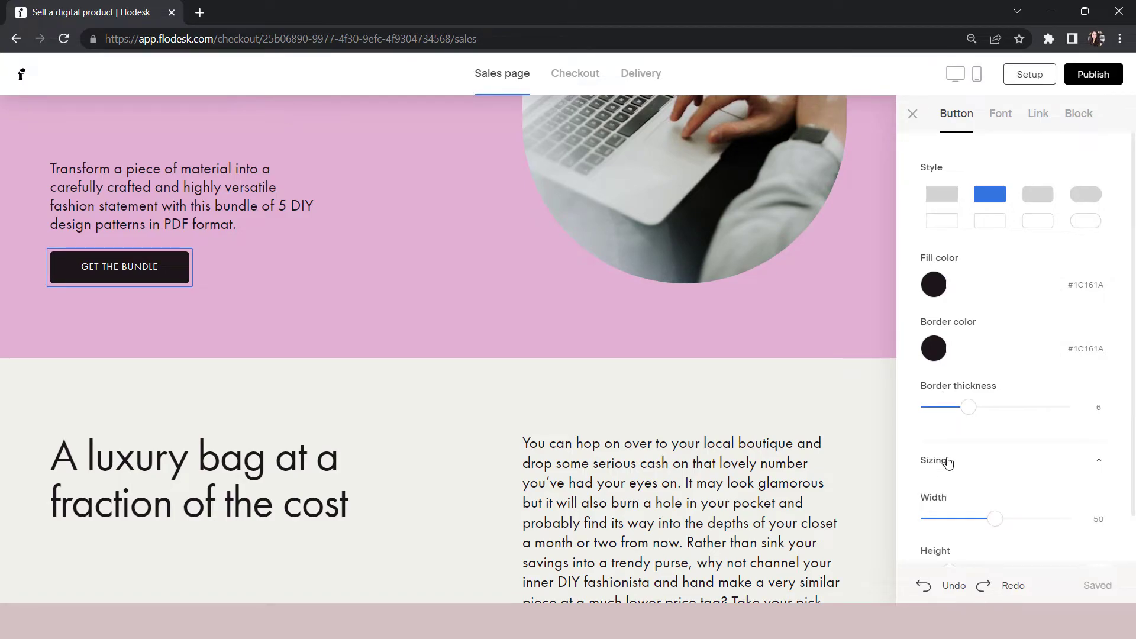
scroll(947, 464, down, 1)
drag(945, 512, 997, 516)
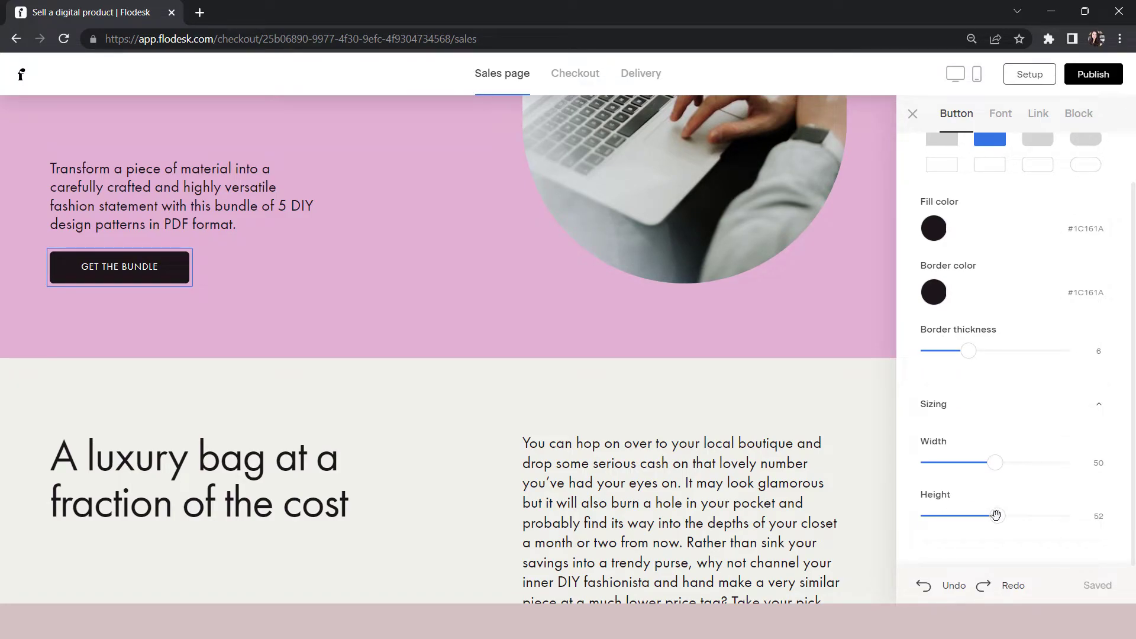
mouse_move(995, 463)
mouse_down()
mouse_move(956, 467)
mouse_move(1012, 463)
mouse_up()
drag(997, 516, 945, 516)
Examine the sales page blocks from the luxury bag heading to the three-column testimonials, selecting the heading and first list item to view their font settings.
scroll(389, 480, down, 3)
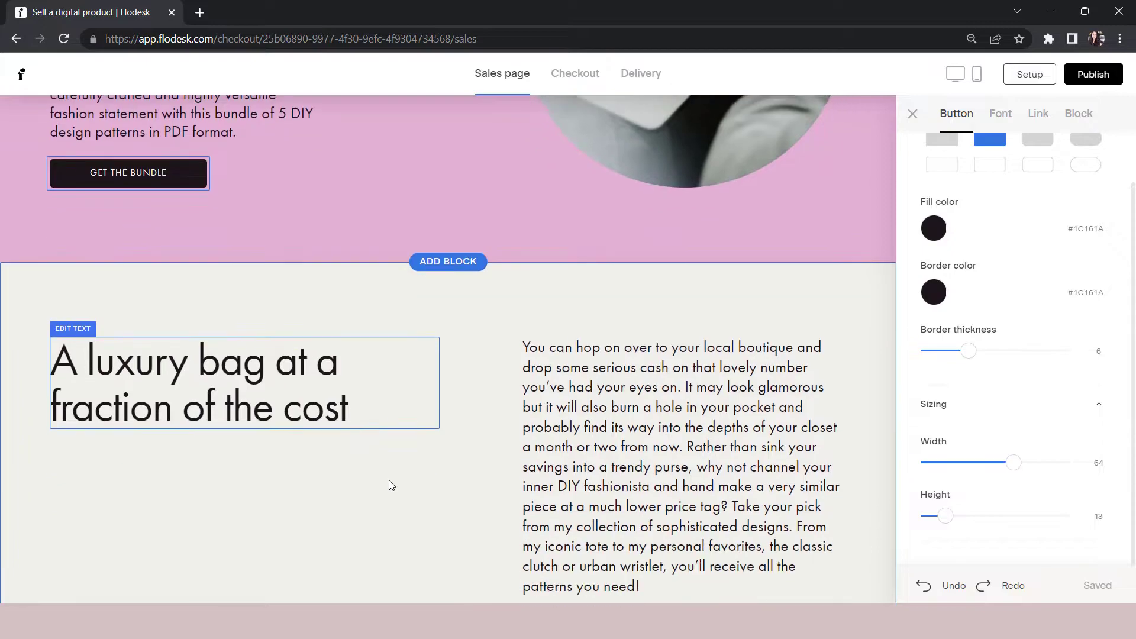
scroll(390, 471, down, 2)
scroll(389, 471, up, 1)
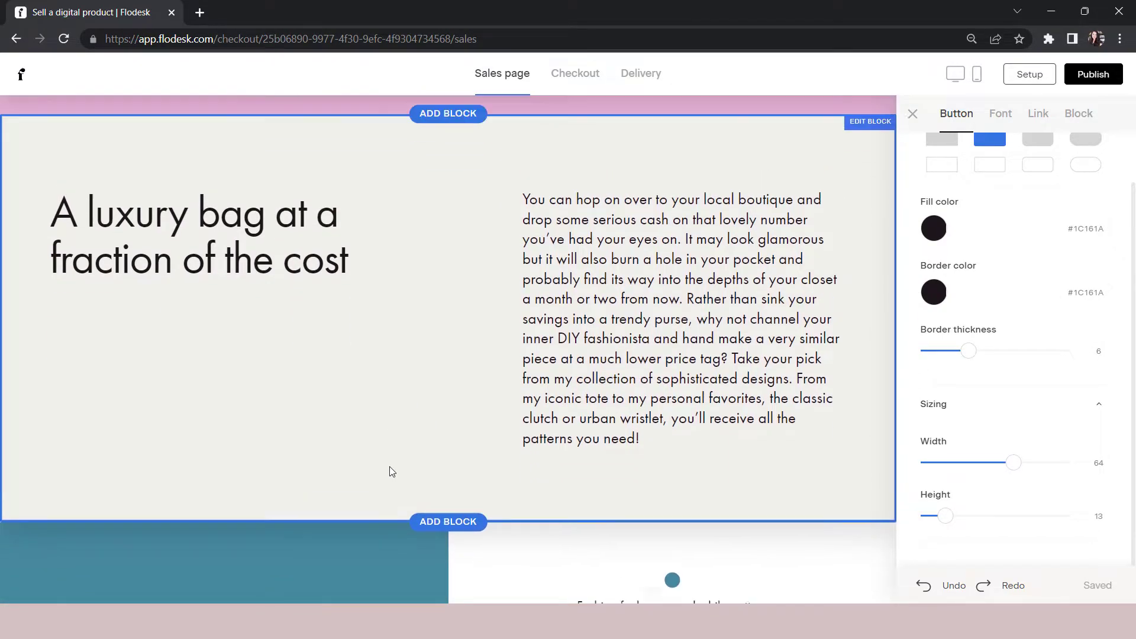
click(266, 274)
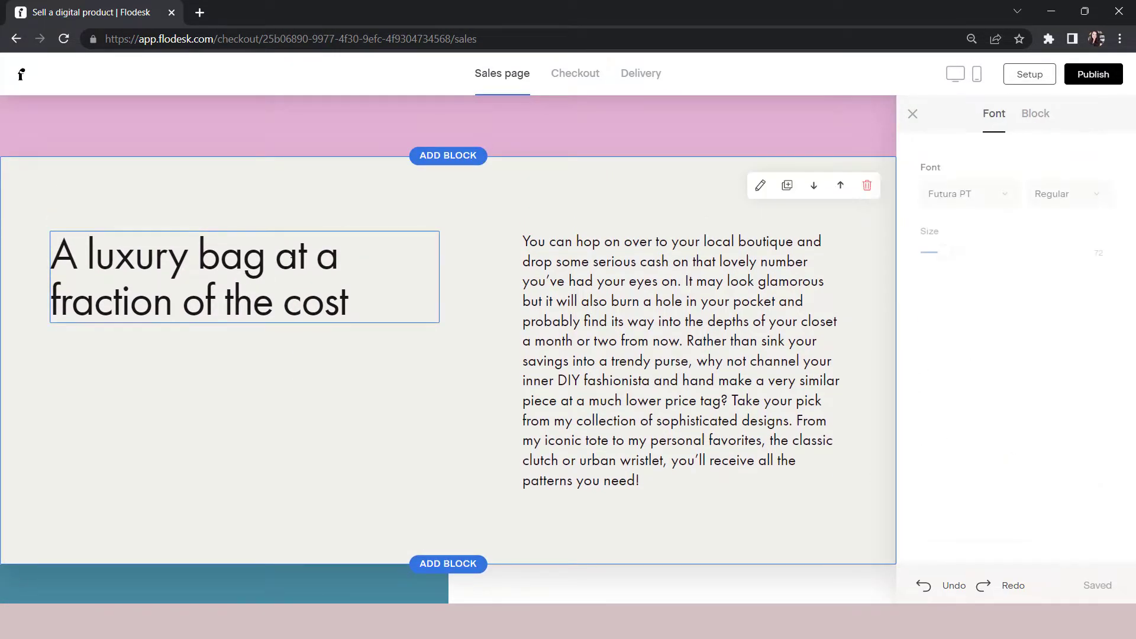
scroll(641, 463, down, 8)
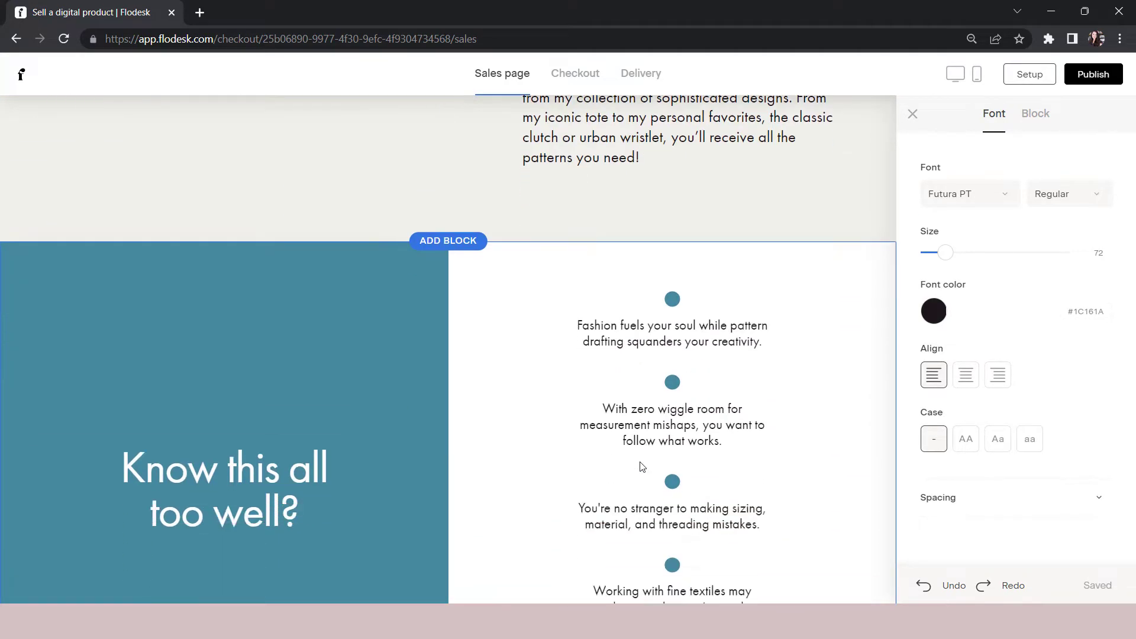
scroll(642, 466, down, 1)
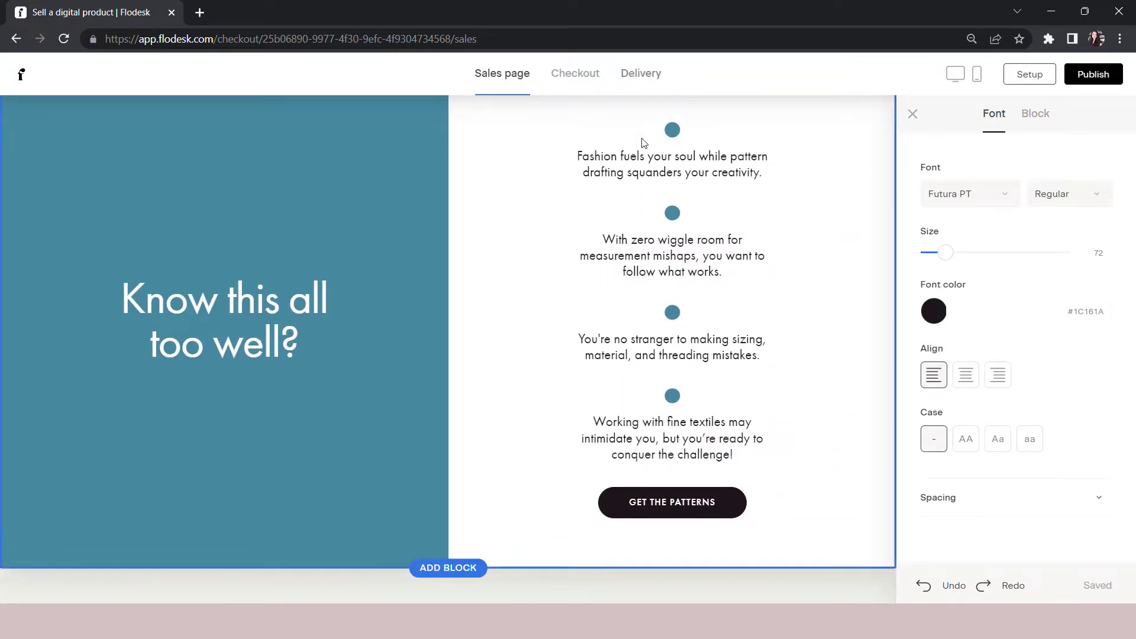
click(638, 164)
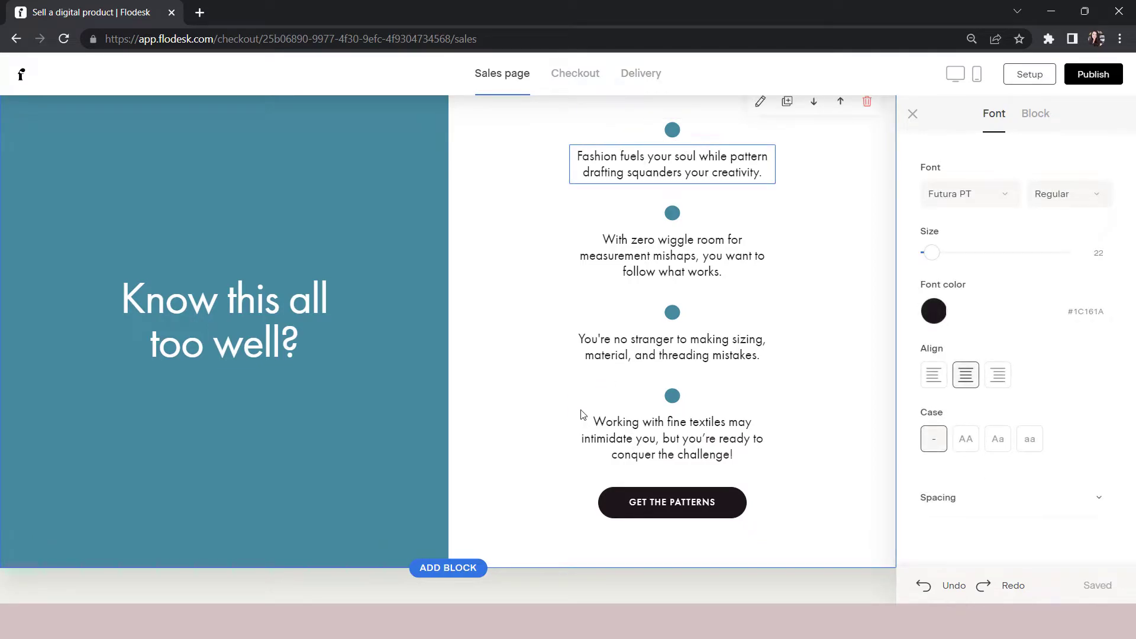
scroll(583, 415, down, 6)
scroll(582, 412, down, 7)
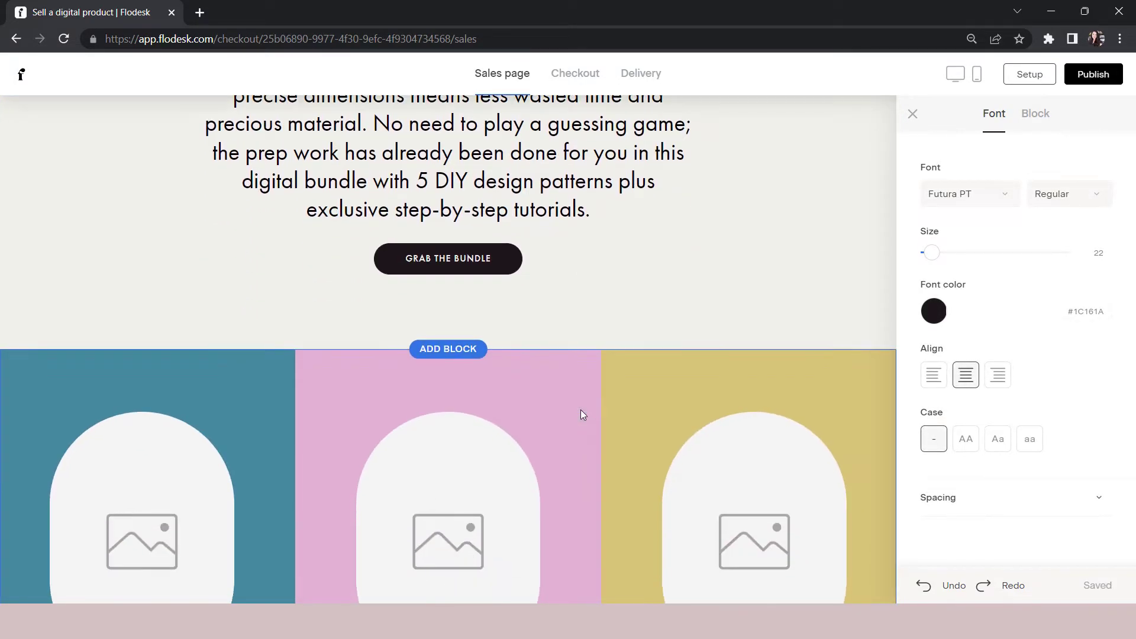
scroll(494, 294, down, 2)
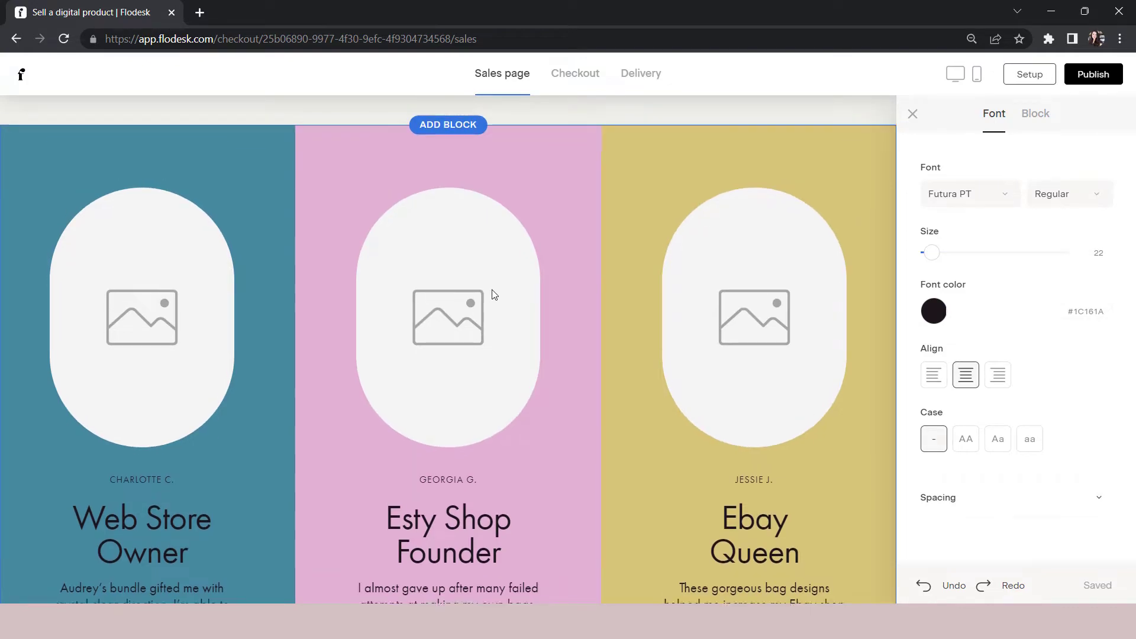
scroll(494, 295, up, 2)
scroll(494, 294, down, 3)
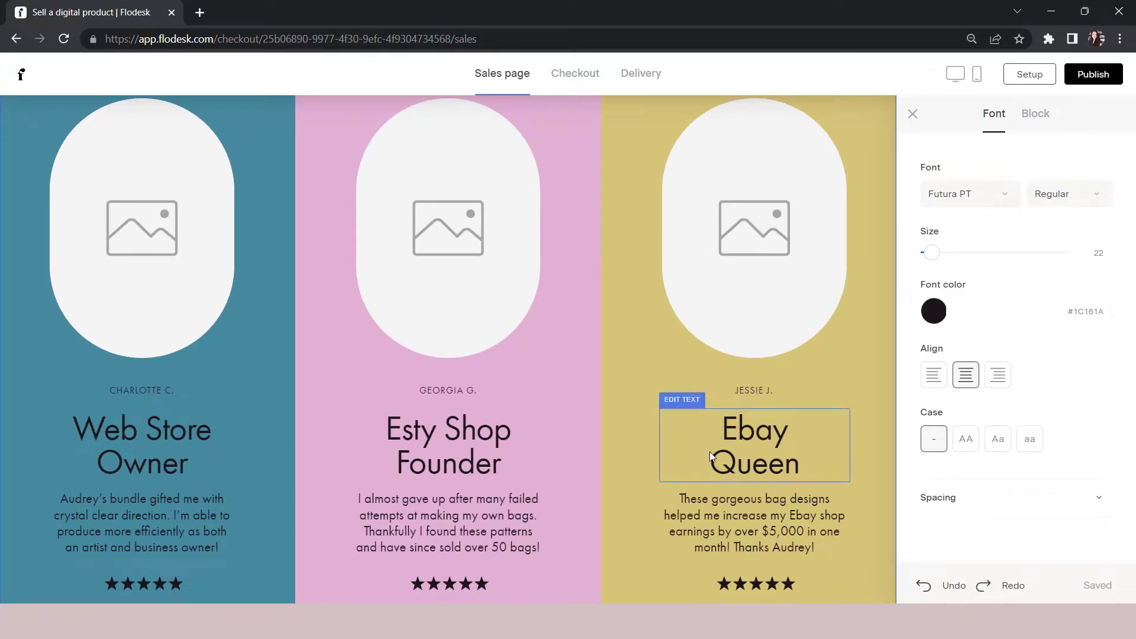
scroll(698, 441, down, 3)
scroll(694, 438, up, 6)
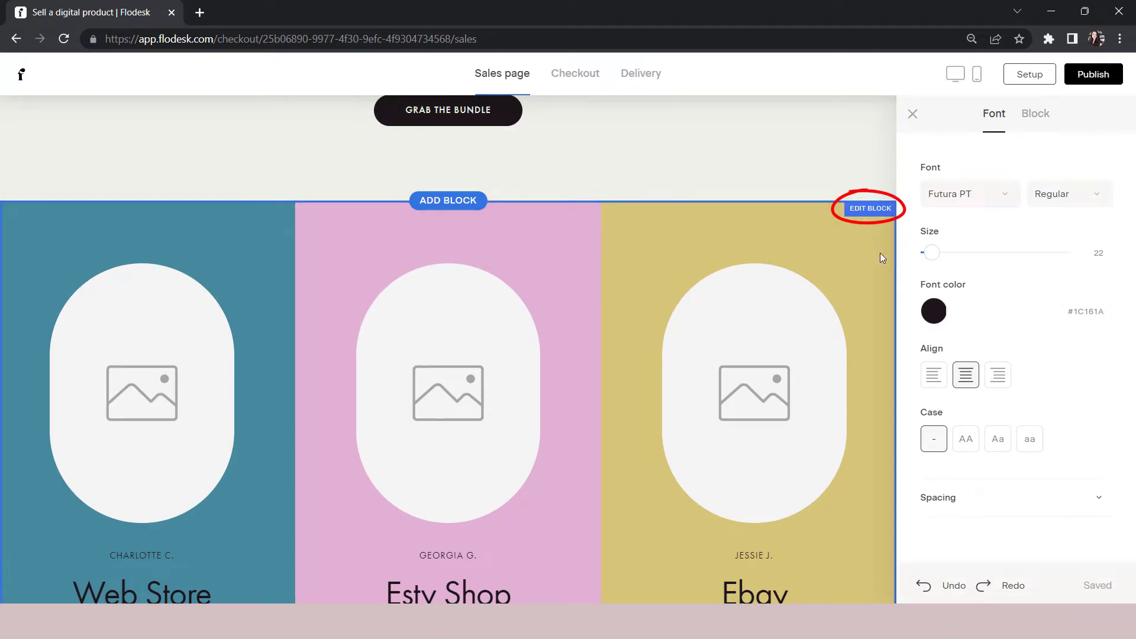
Move the three-column testimonial block up above the "Using a proven pattern" text block, and delete the testimonial block.
click(871, 209)
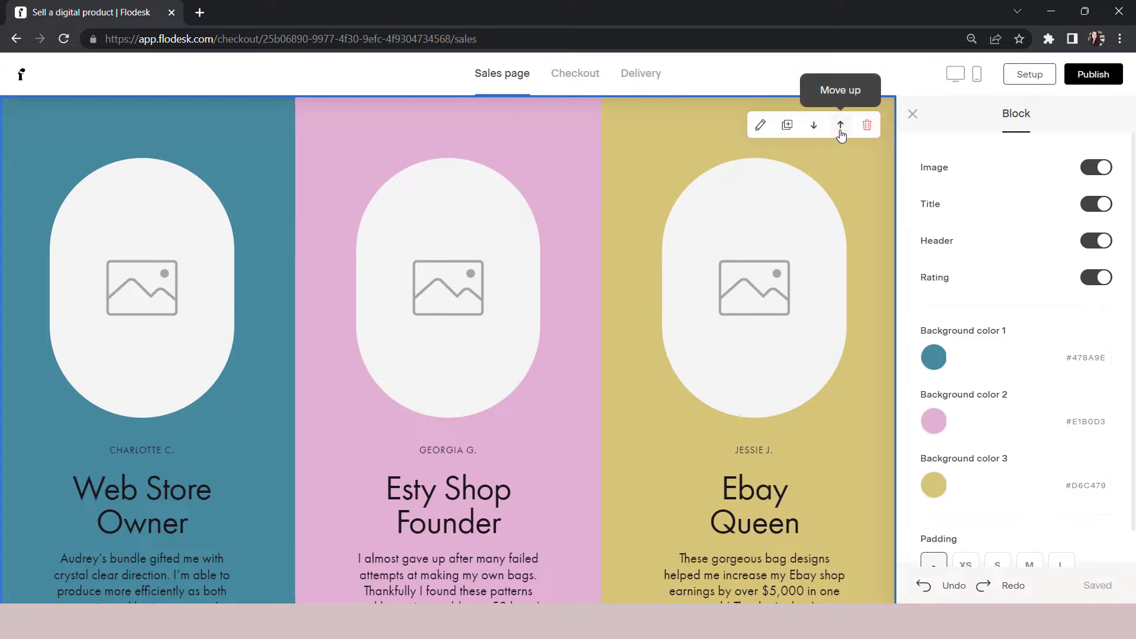
scroll(599, 292, down, 6)
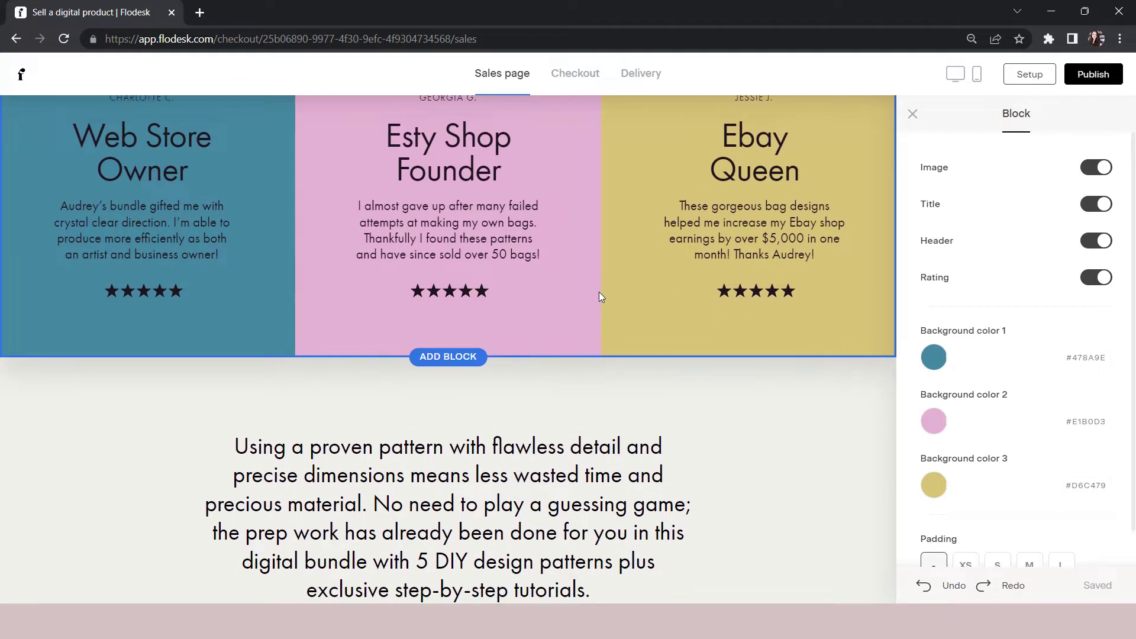
scroll(599, 293, up, 8)
scroll(599, 292, down, 13)
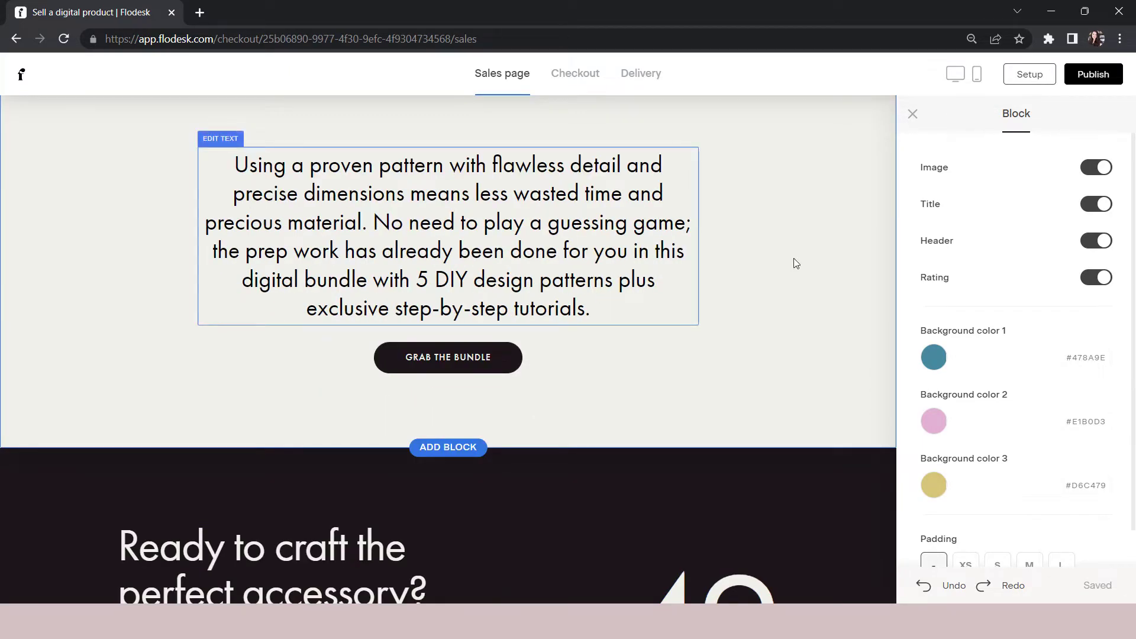
scroll(665, 292, up, 11)
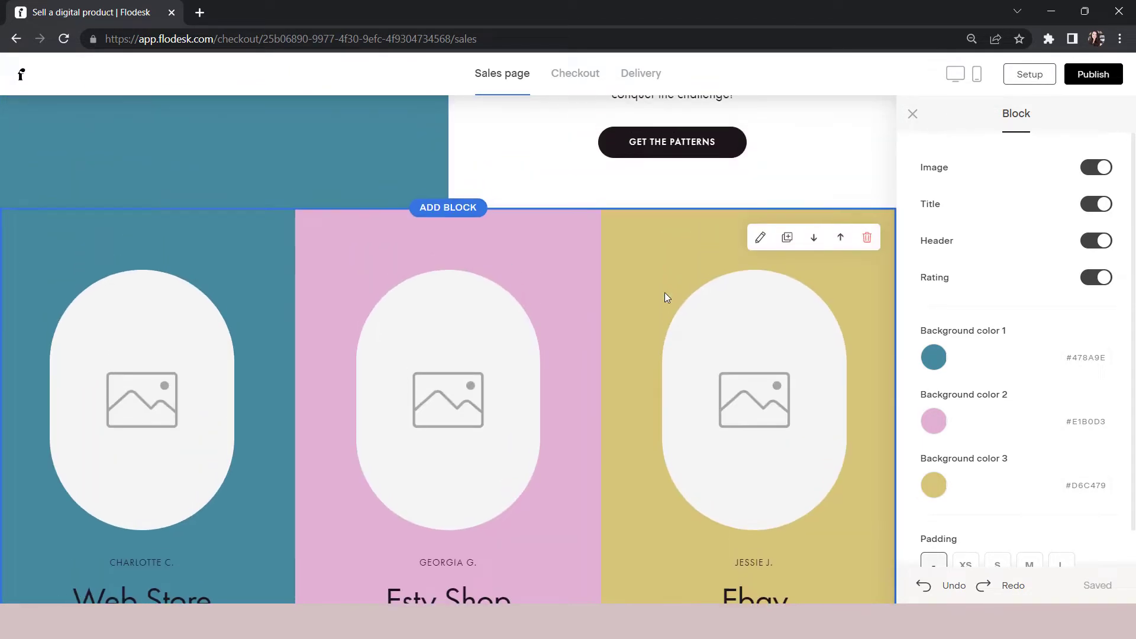
scroll(665, 297, up, 1)
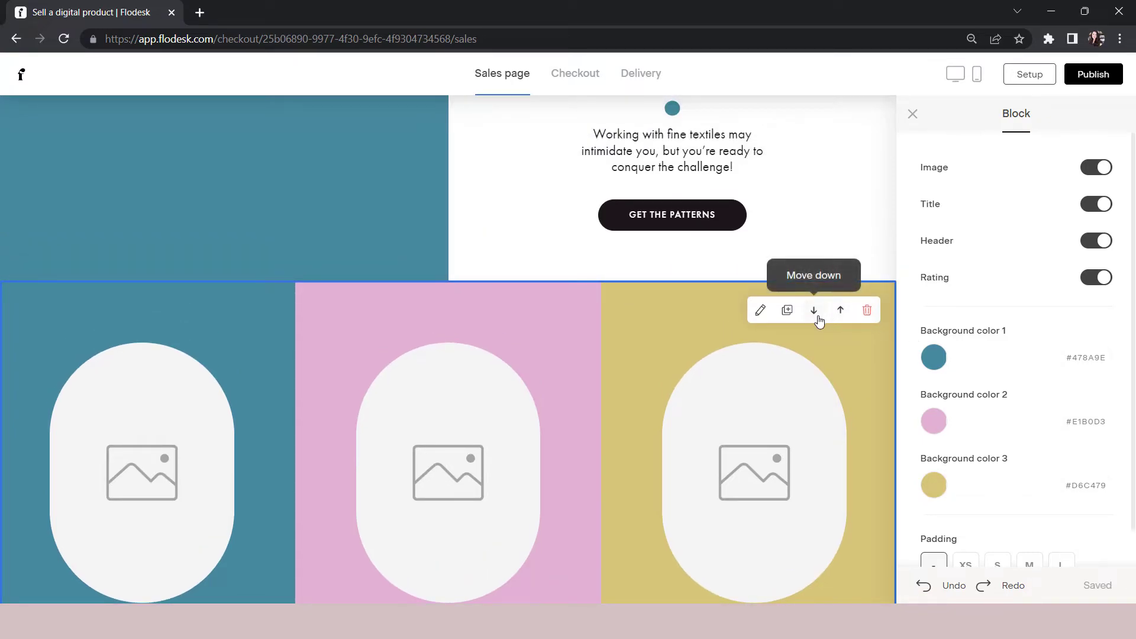
click(868, 311)
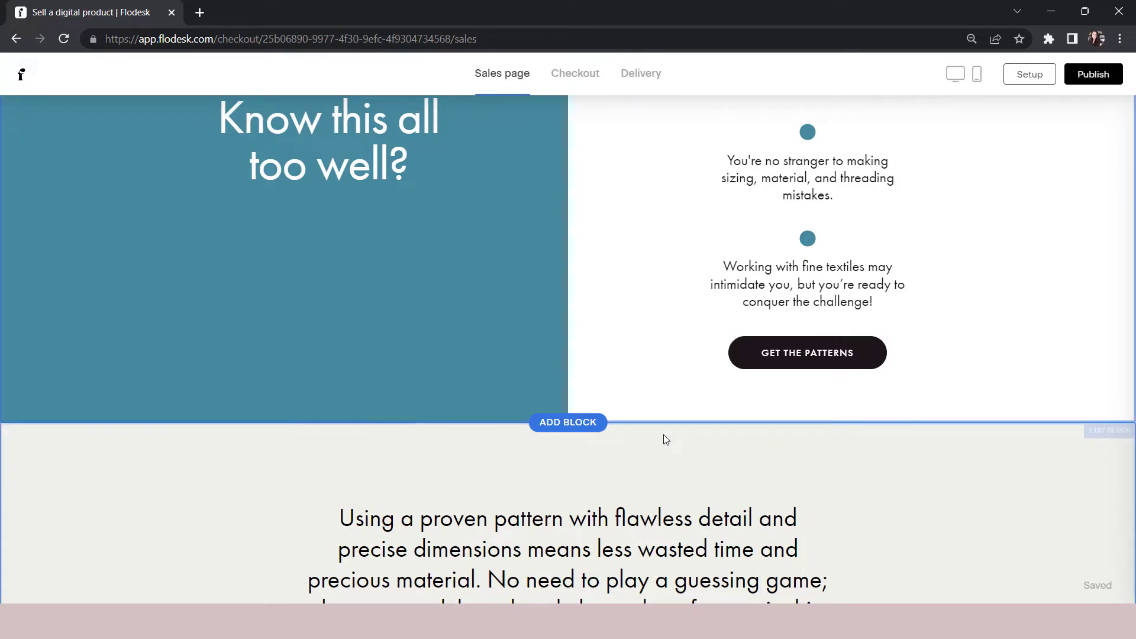
Review the sales page blocks down to the founder section and back up to the header block.
scroll(657, 435, down, 1)
scroll(651, 436, down, 8)
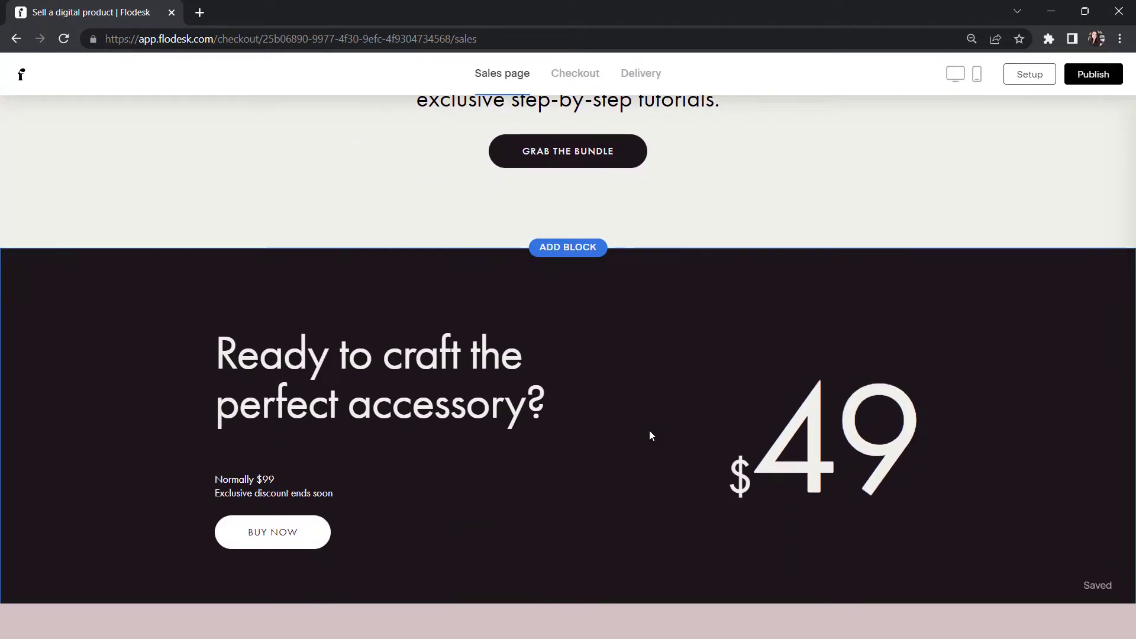
scroll(651, 436, down, 5)
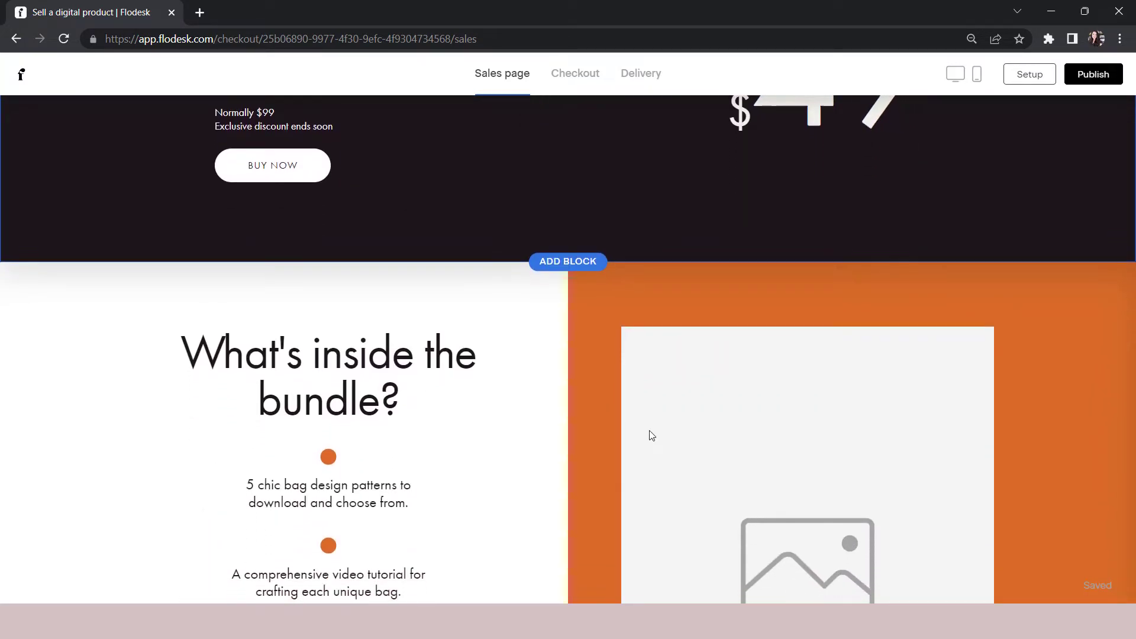
scroll(651, 436, down, 6)
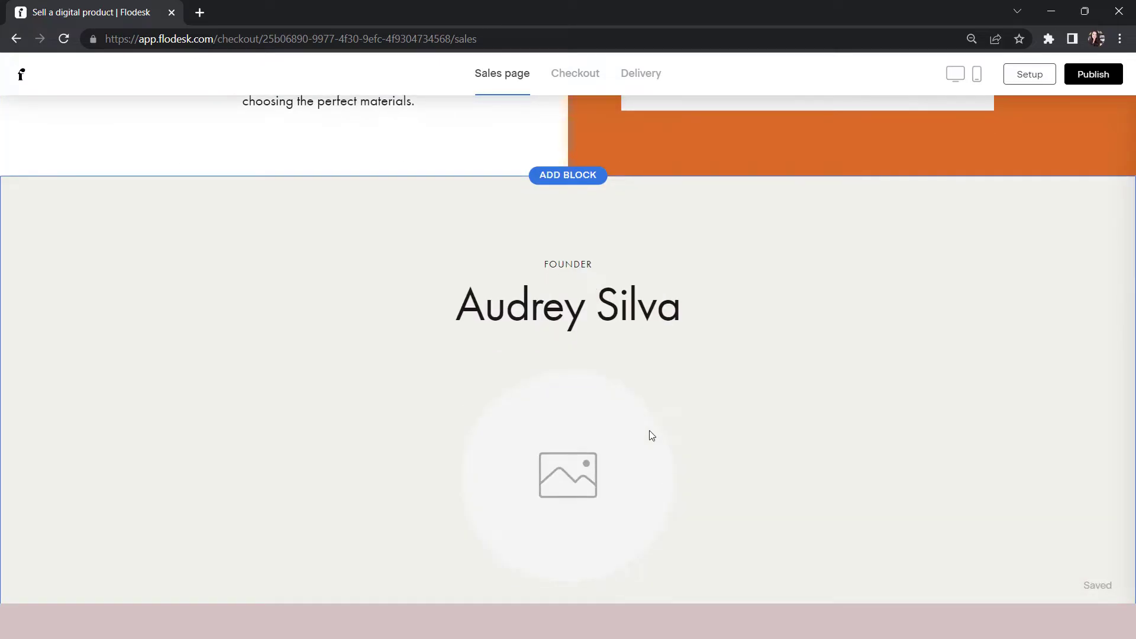
scroll(651, 436, up, 20)
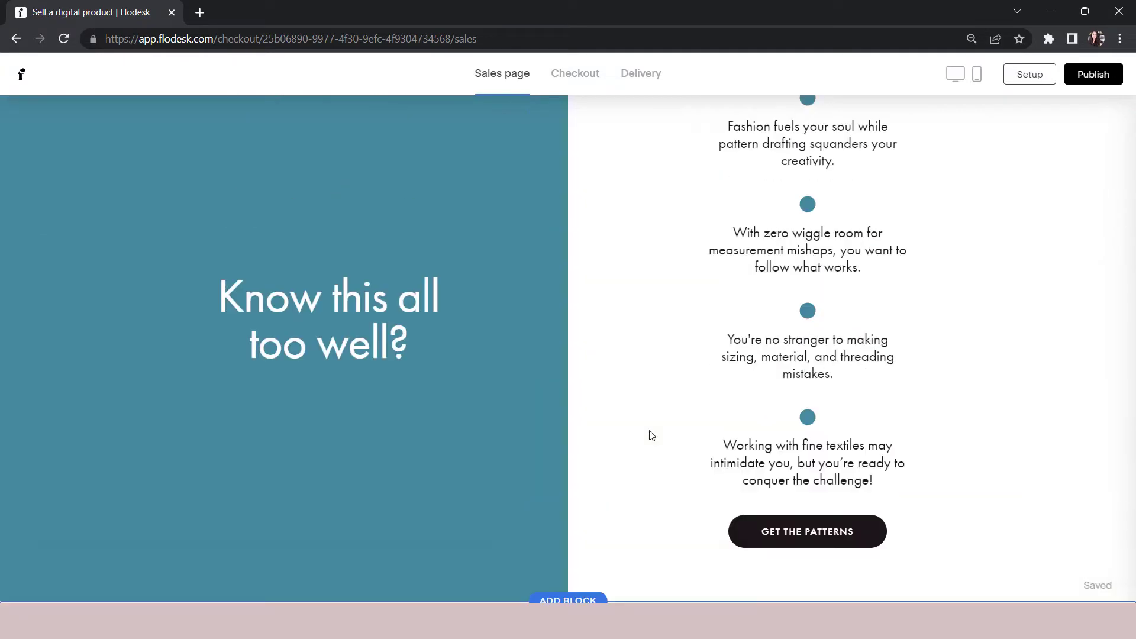
scroll(651, 436, up, 5)
scroll(650, 435, down, 9)
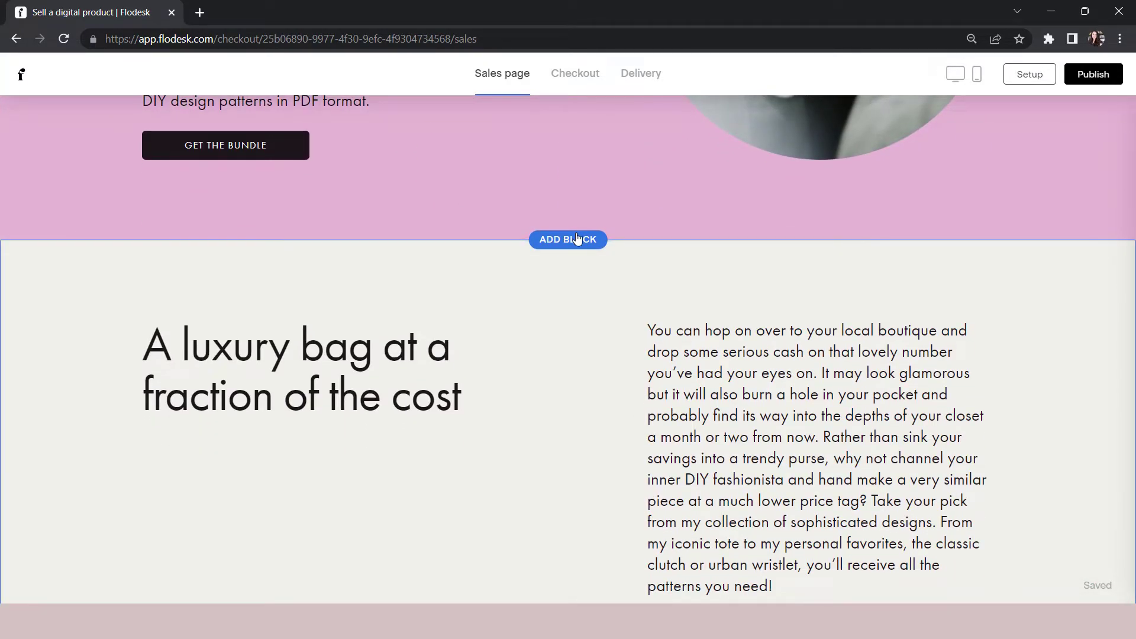
Browse the Header, Image and Gallery block layouts, and insert the "LET'S TALK WORKSHOP INGREDIENTS" List layout directly below the header block.
click(562, 242)
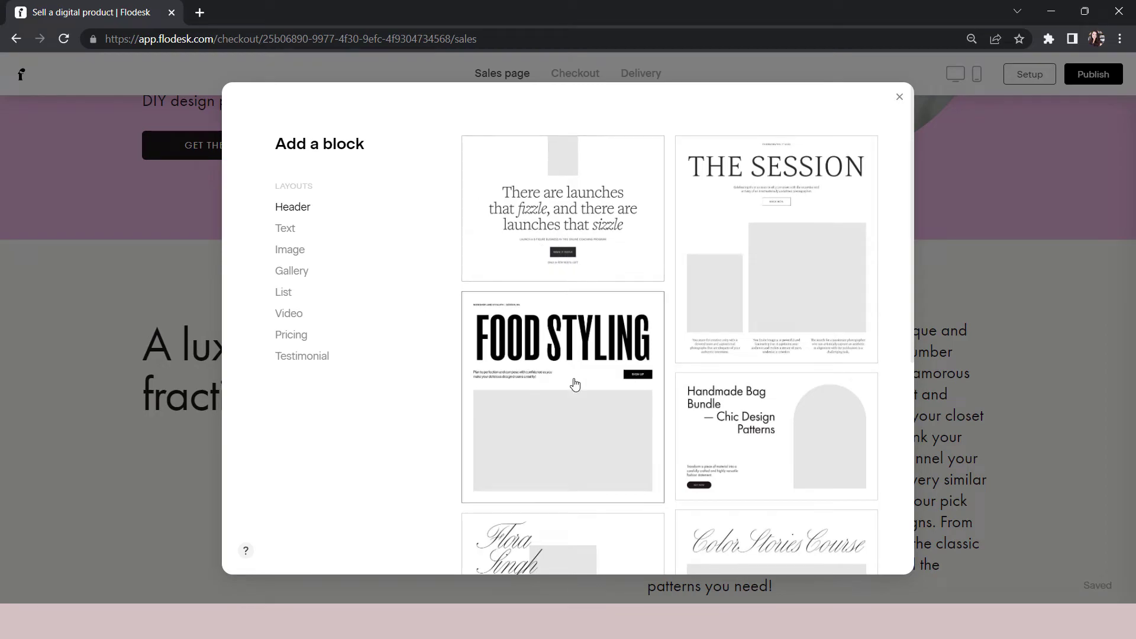
scroll(591, 487, down, 3)
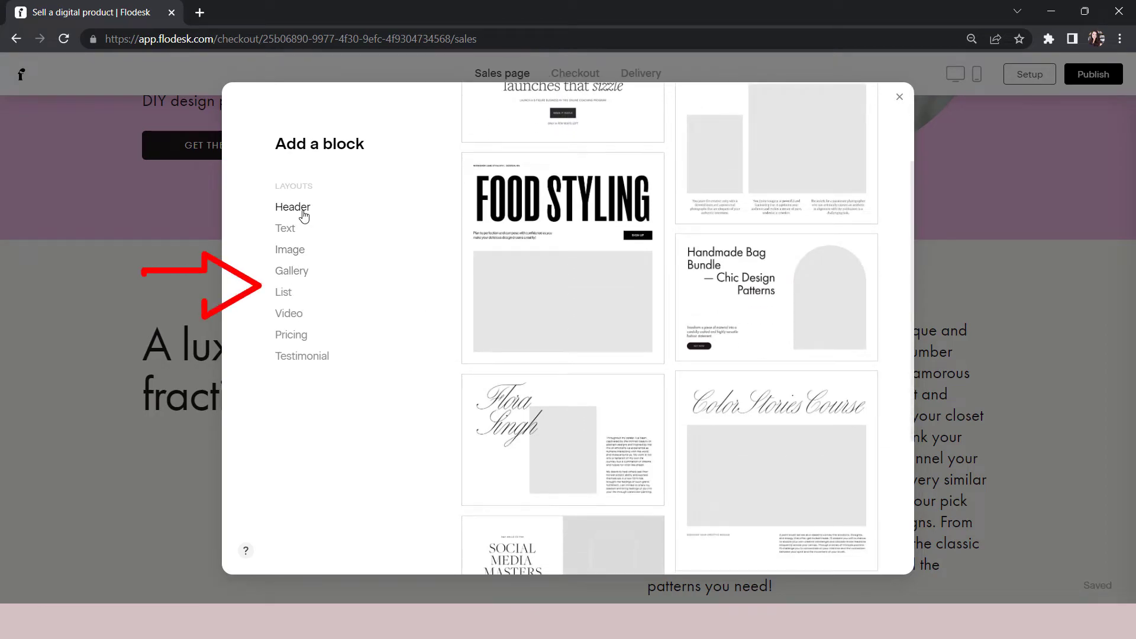
click(299, 252)
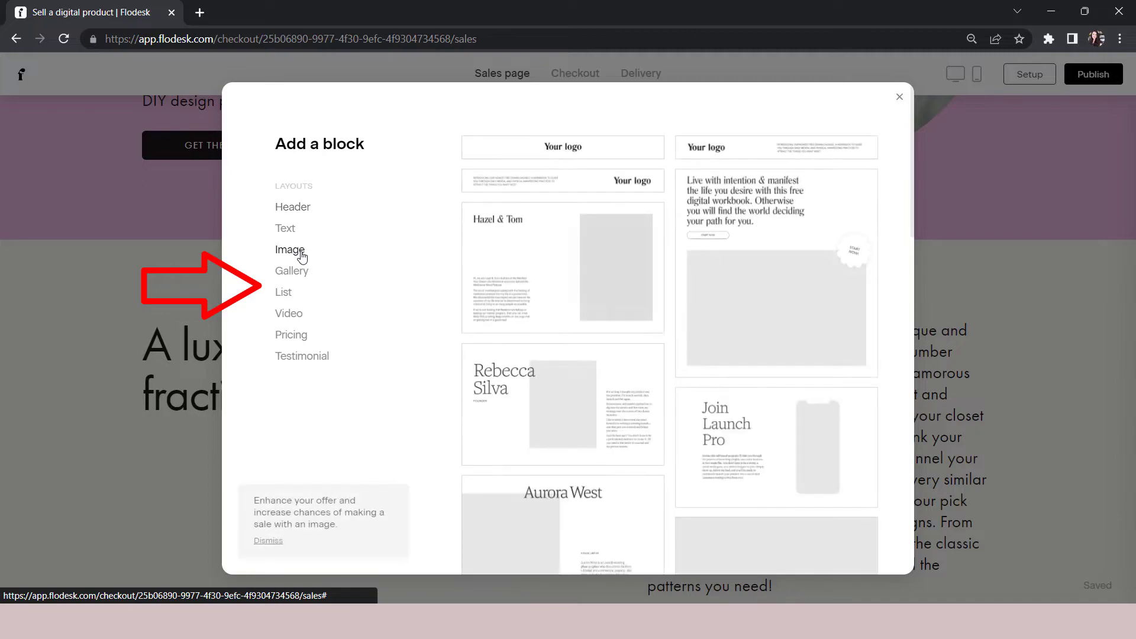
click(299, 275)
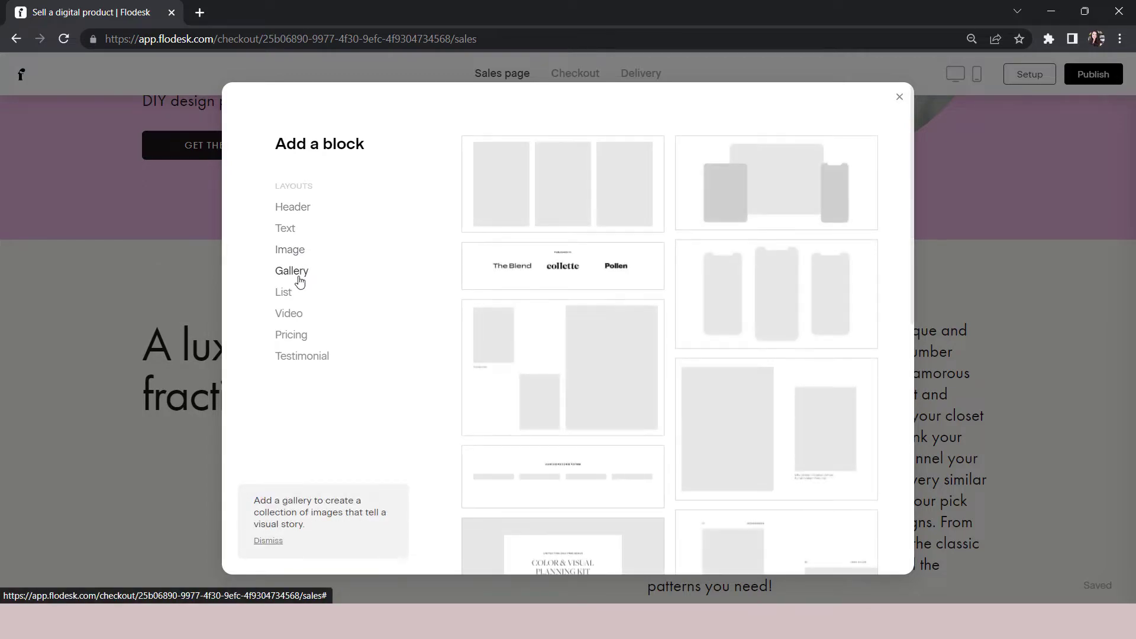
click(285, 296)
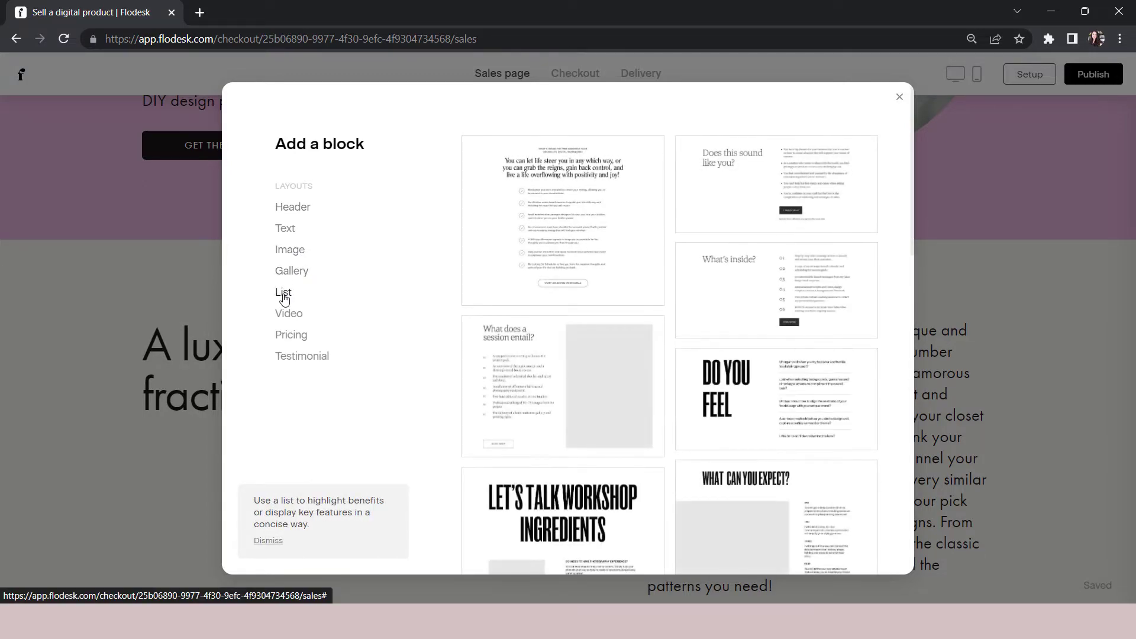
scroll(715, 355, down, 2)
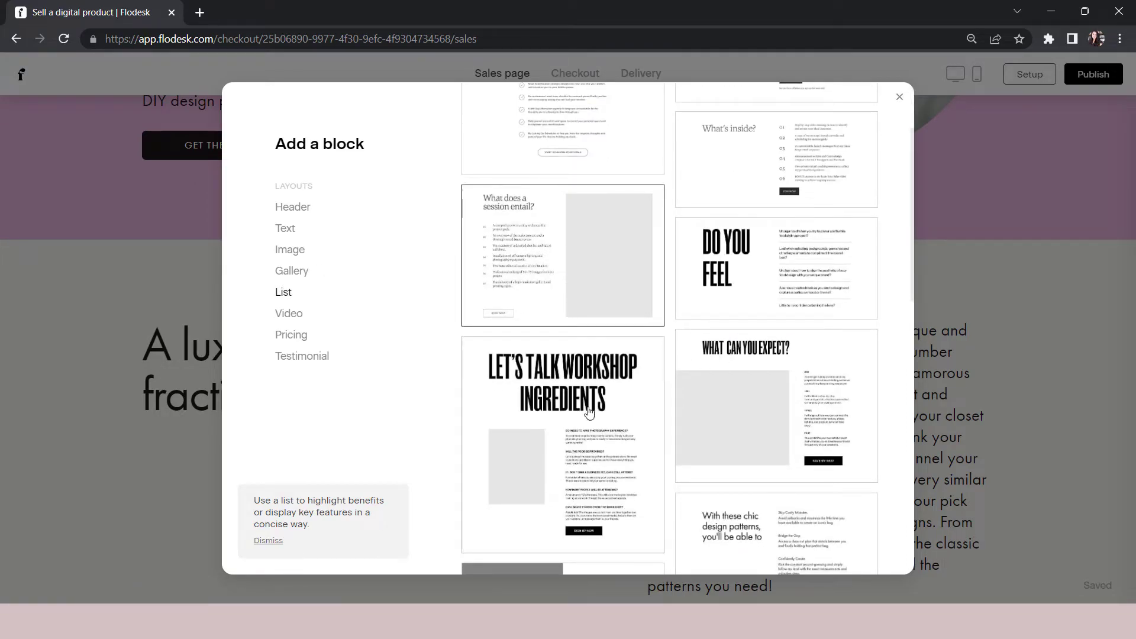
click(578, 425)
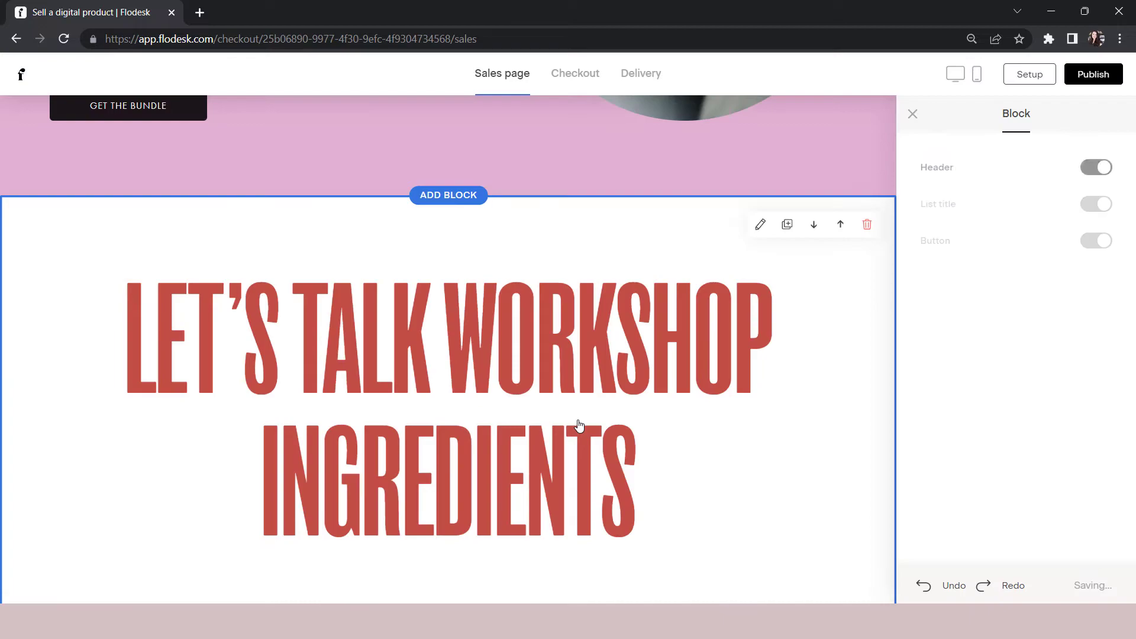
Look through the inserted "LET'S TALK WORKSHOP INGREDIENTS" List block, and delete it from the sales page.
scroll(579, 425, down, 12)
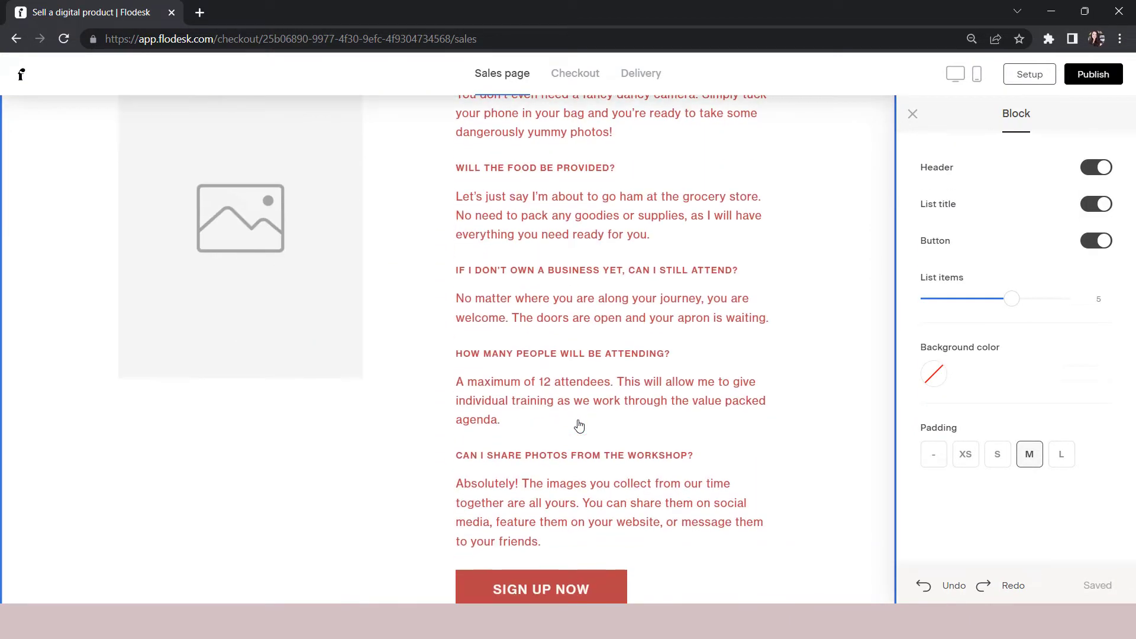
scroll(579, 425, up, 15)
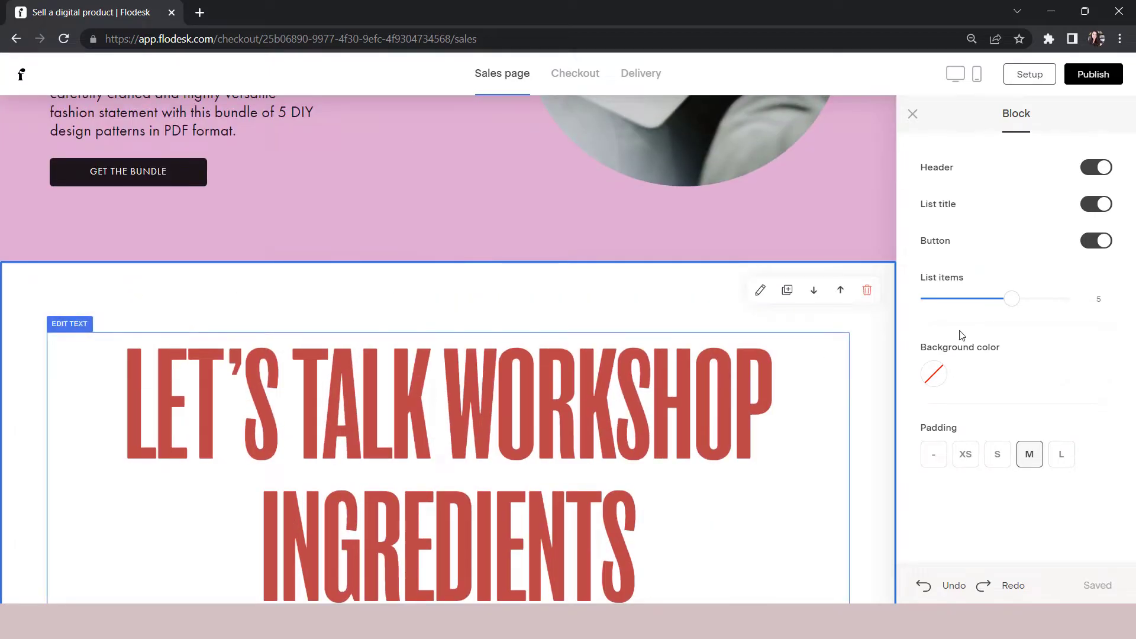
click(867, 291)
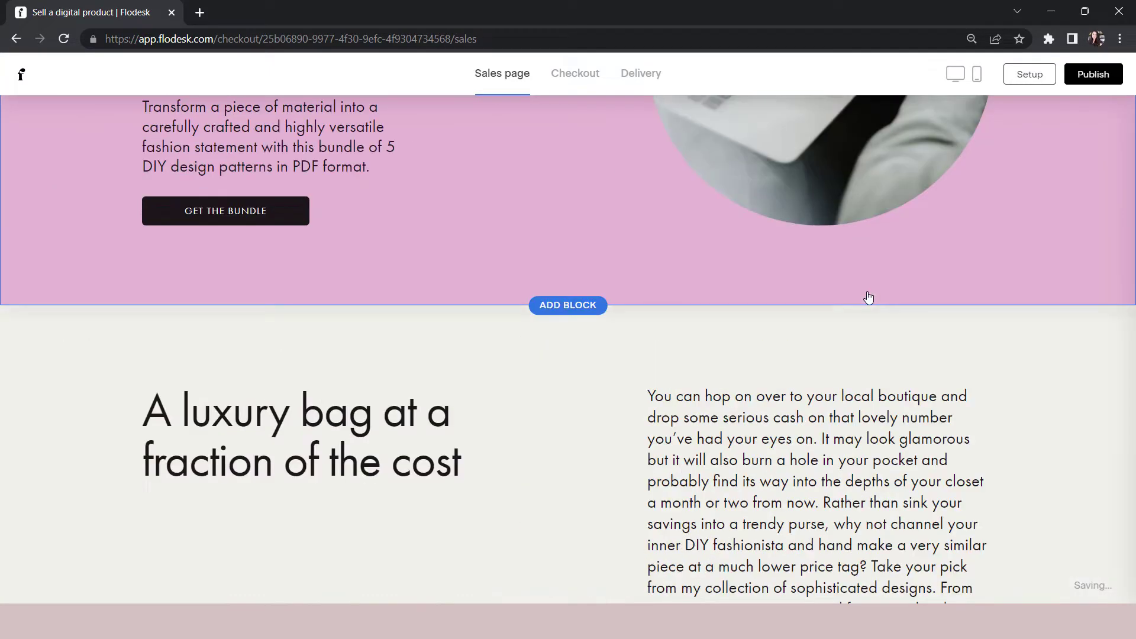
Delete the narrow handmade bag bundle title strip above the pink header block.
scroll(539, 441, up, 8)
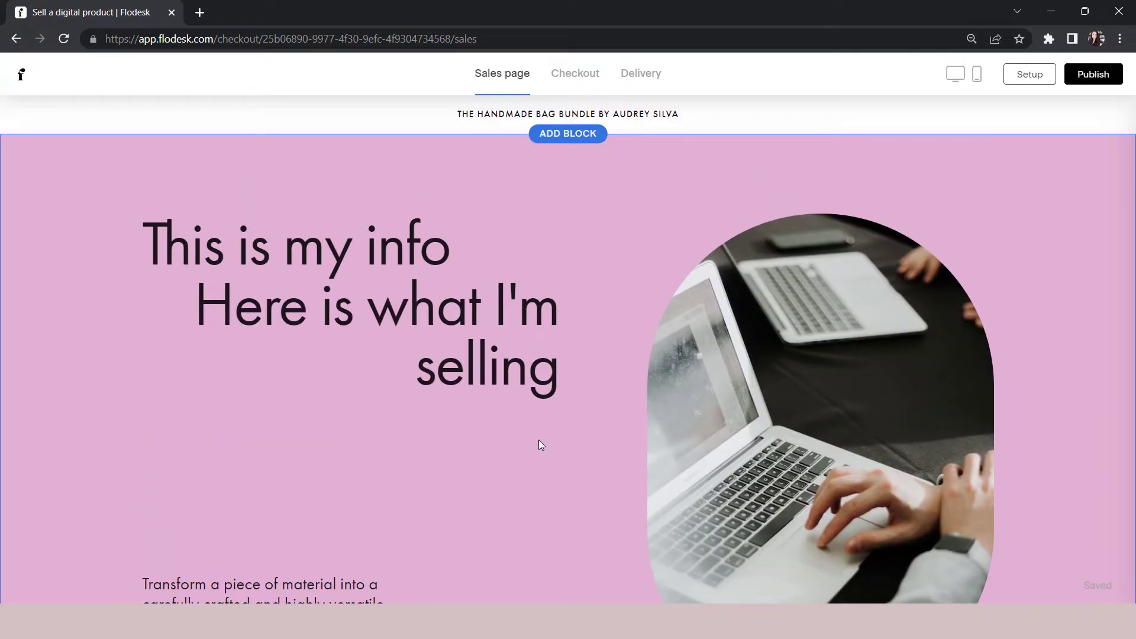
click(704, 122)
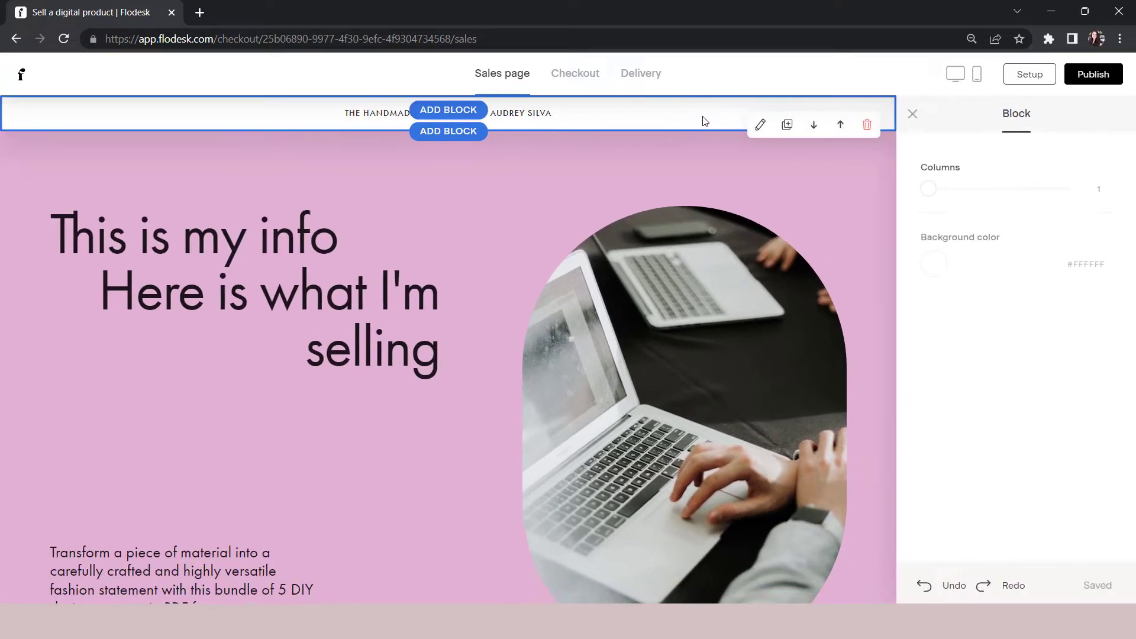
click(866, 125)
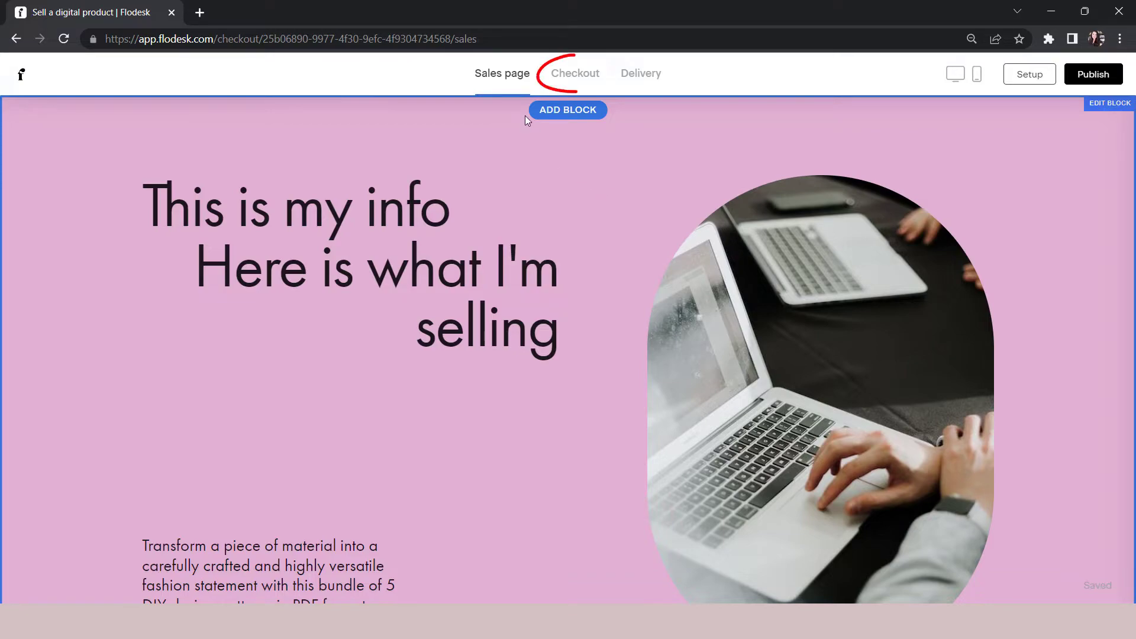
Switch to editing the Checkout page, dismiss its welcome message, and view the logo settings without saving.
click(575, 85)
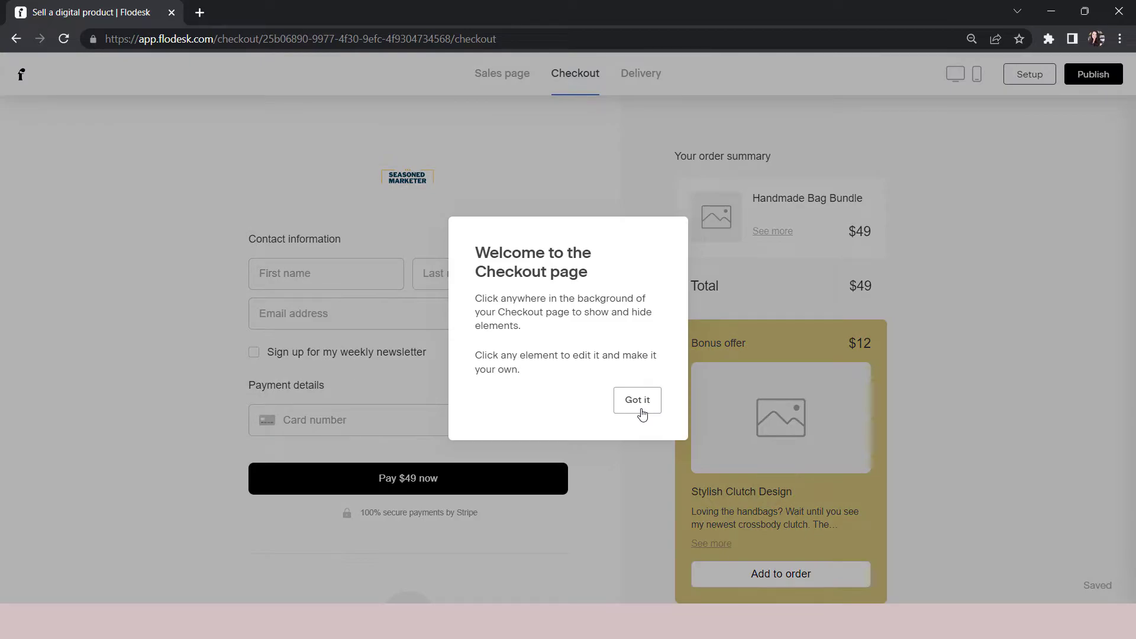
click(642, 413)
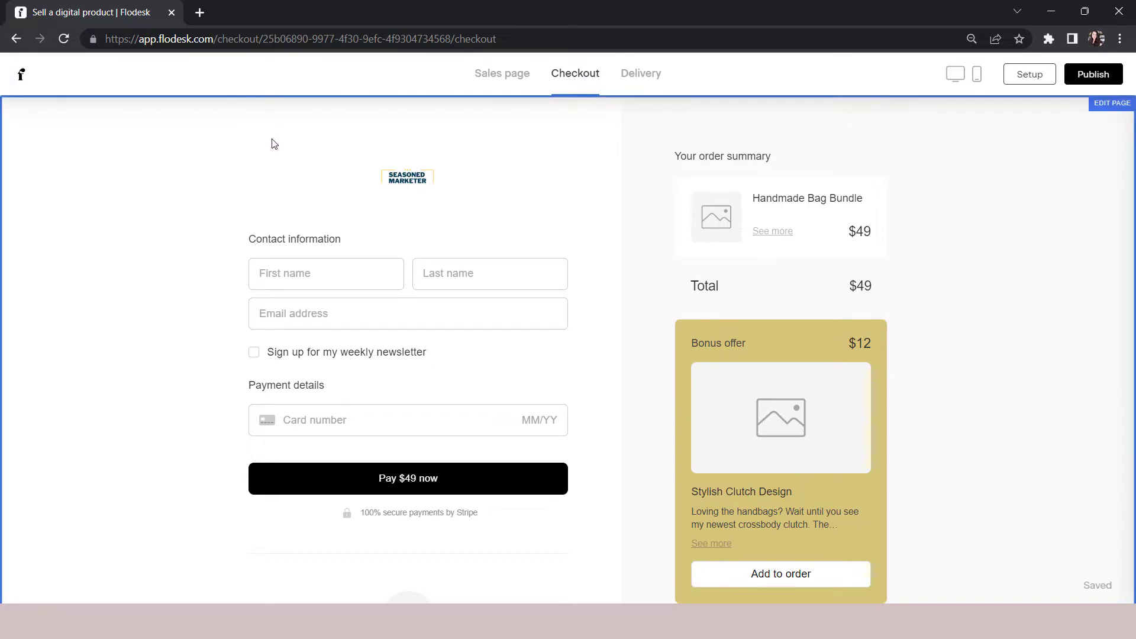
click(433, 176)
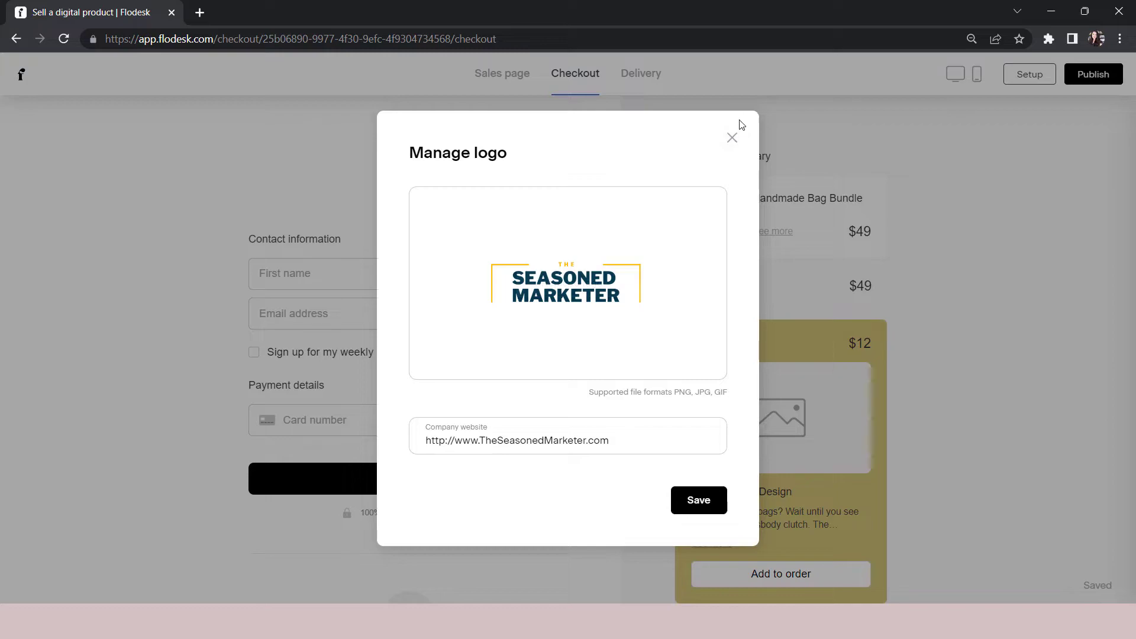
click(732, 138)
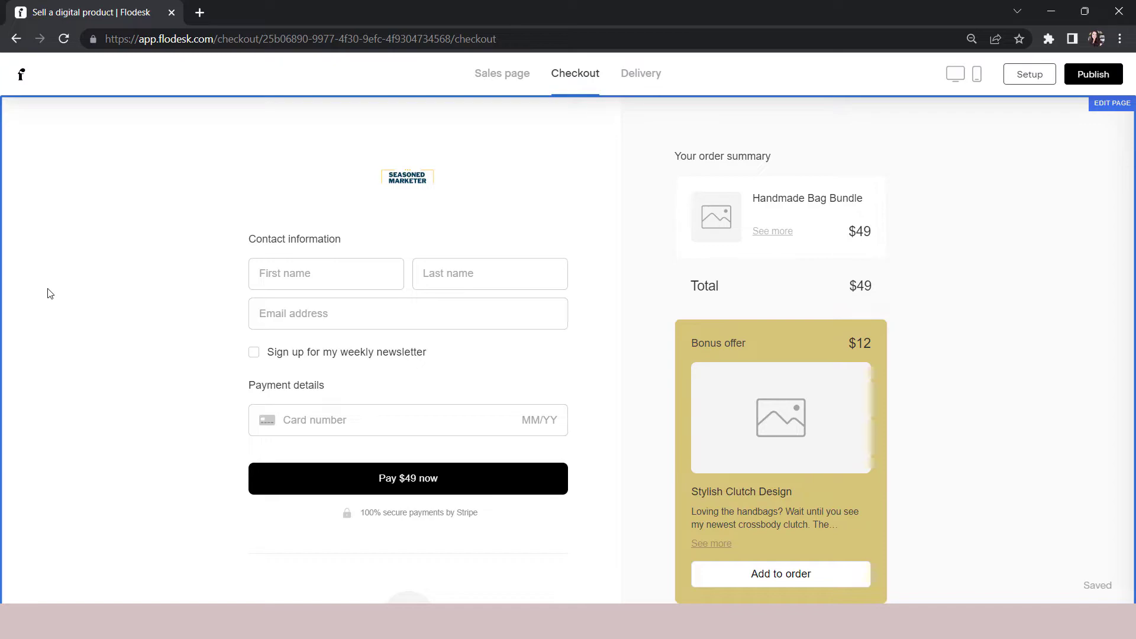
Open the checkout's contact information settings, and turn the Last name field off and back on.
scroll(106, 395, down, 1)
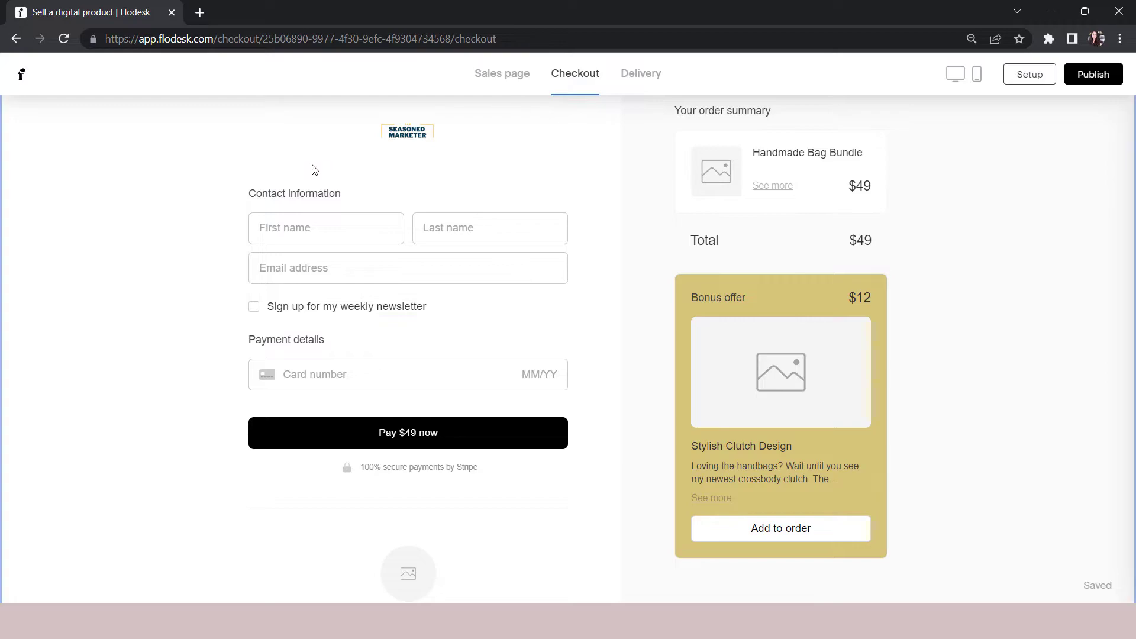
click(296, 196)
click(695, 317)
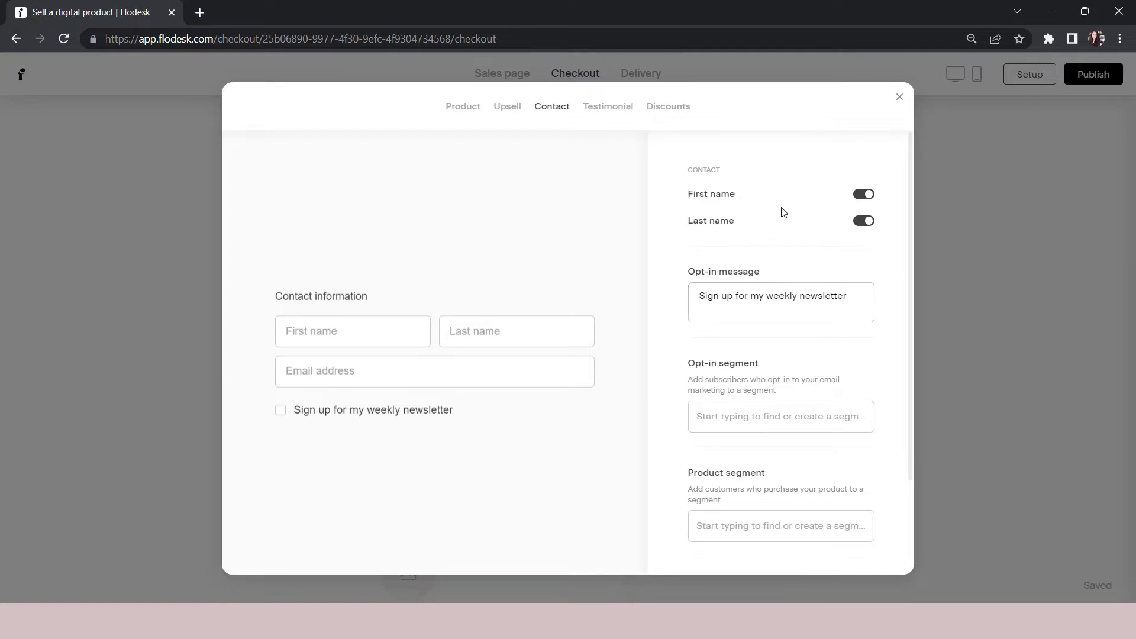
click(867, 228)
click(870, 227)
Review the opt-in message and segment settings, and browse the existing segments offered for the opt-in segment.
scroll(785, 237, down, 2)
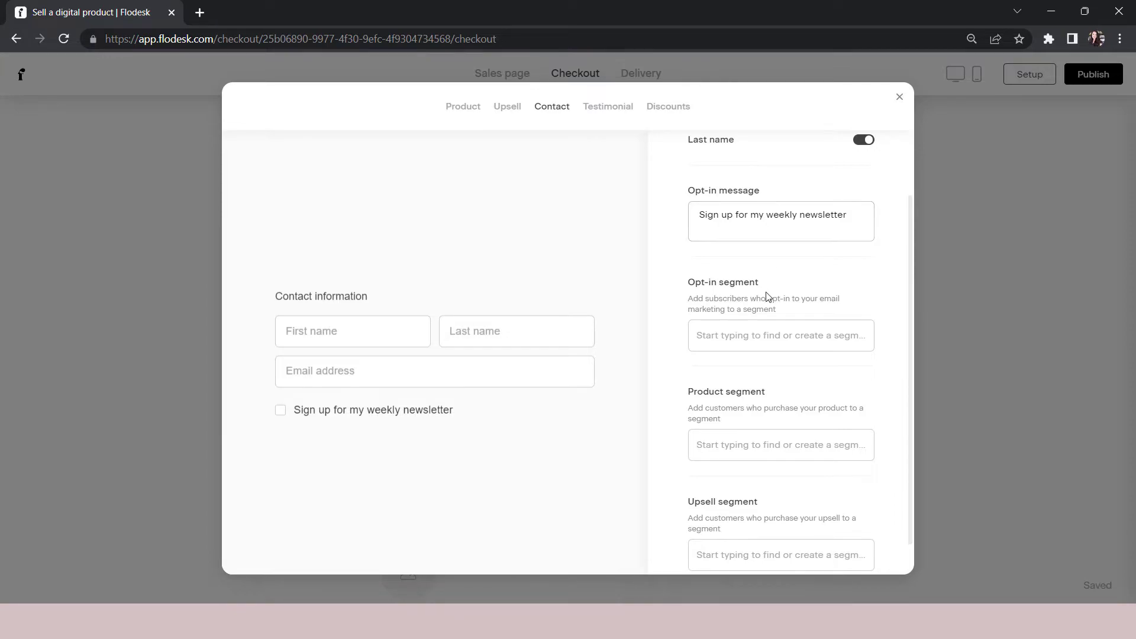
scroll(661, 279, down, 1)
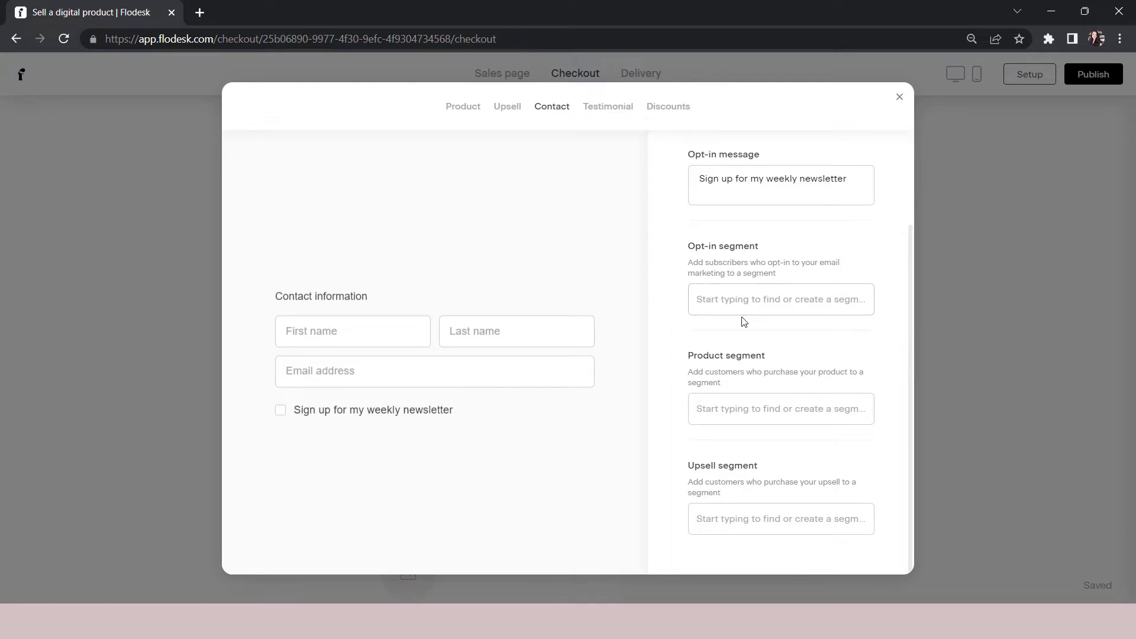
click(737, 299)
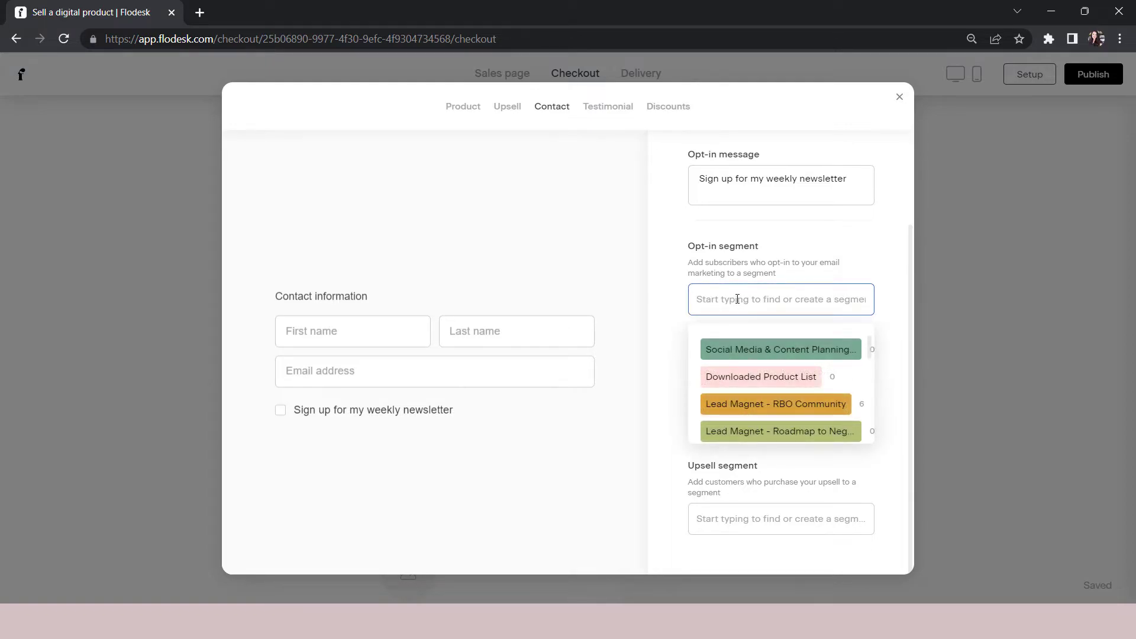
scroll(753, 385, down, 5)
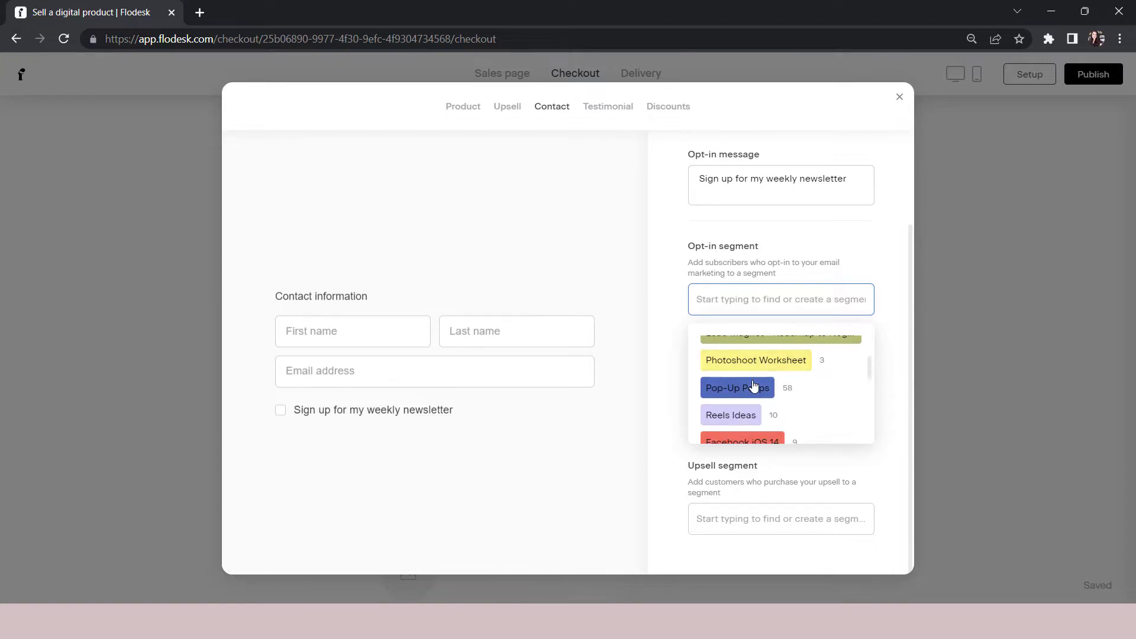
scroll(754, 384, down, 5)
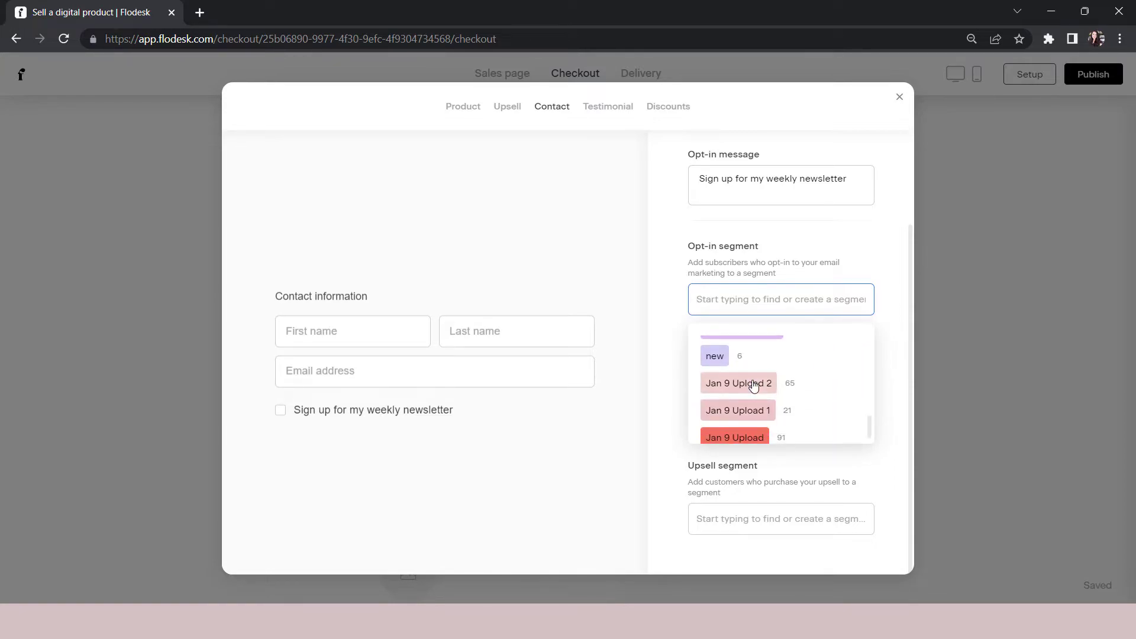
scroll(752, 385, up, 2)
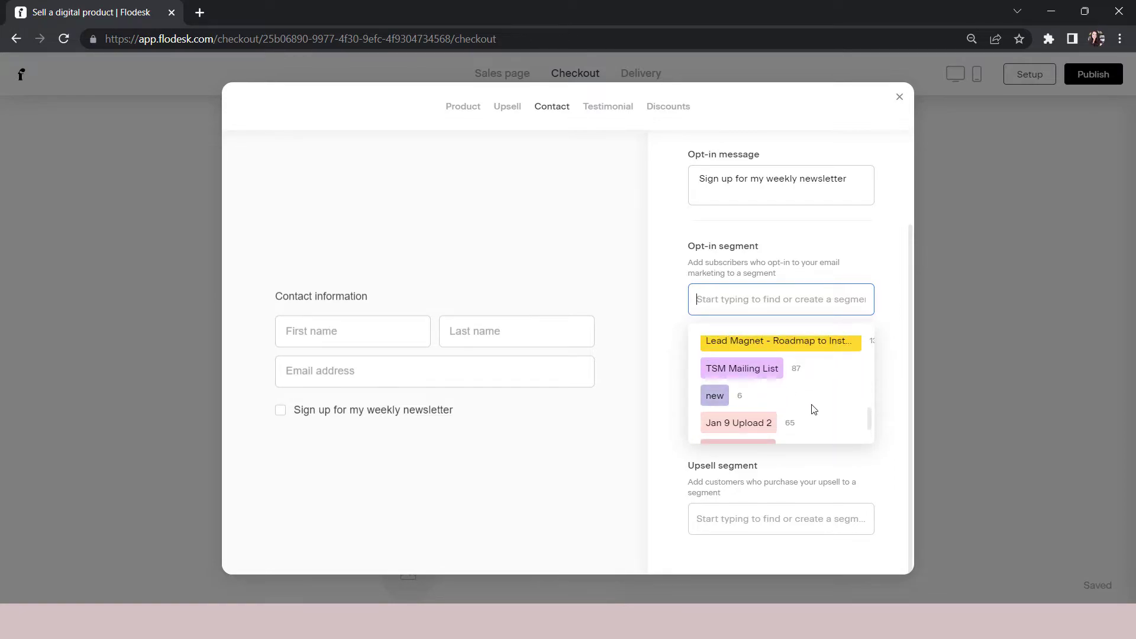
scroll(812, 404, up, 8)
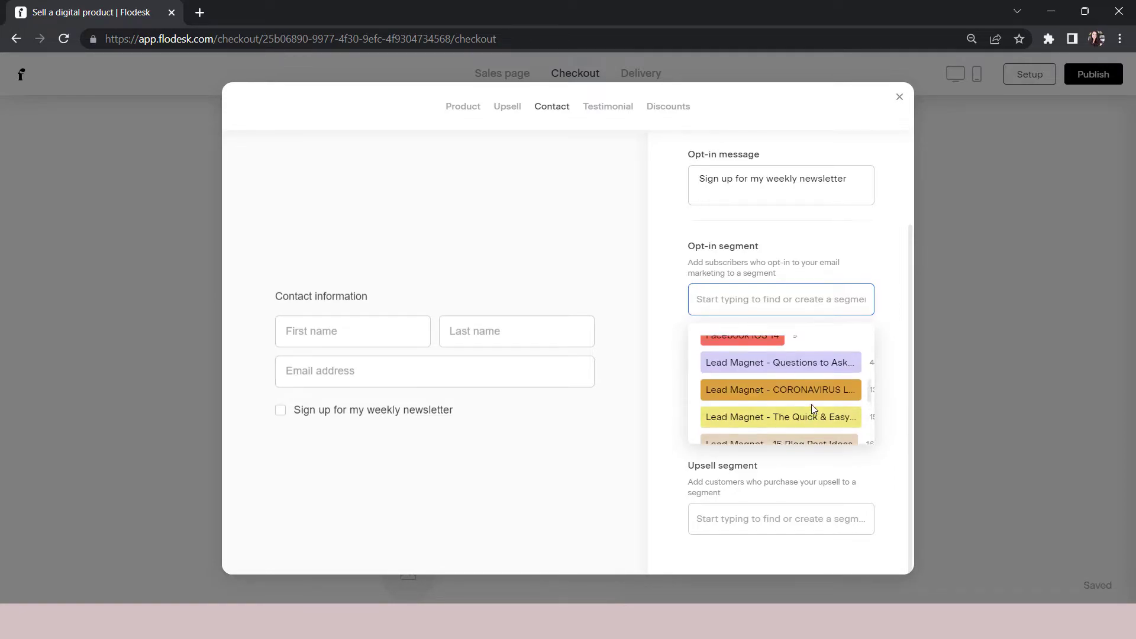
click(670, 270)
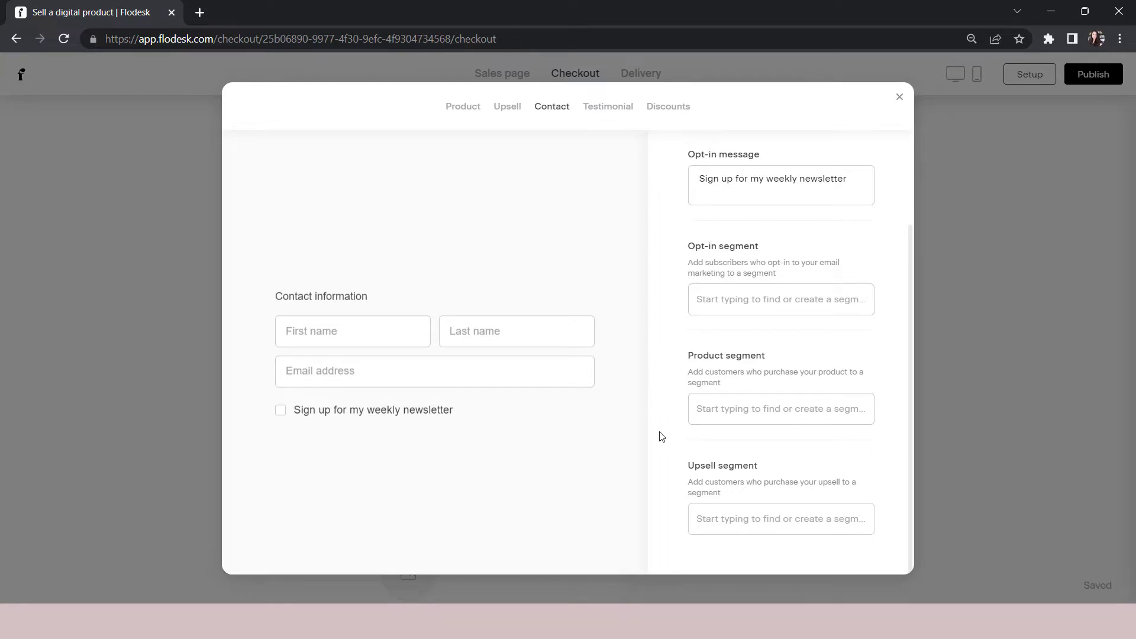
Browse the existing segments offered for the product segment and the upsell segment without choosing any.
click(730, 411)
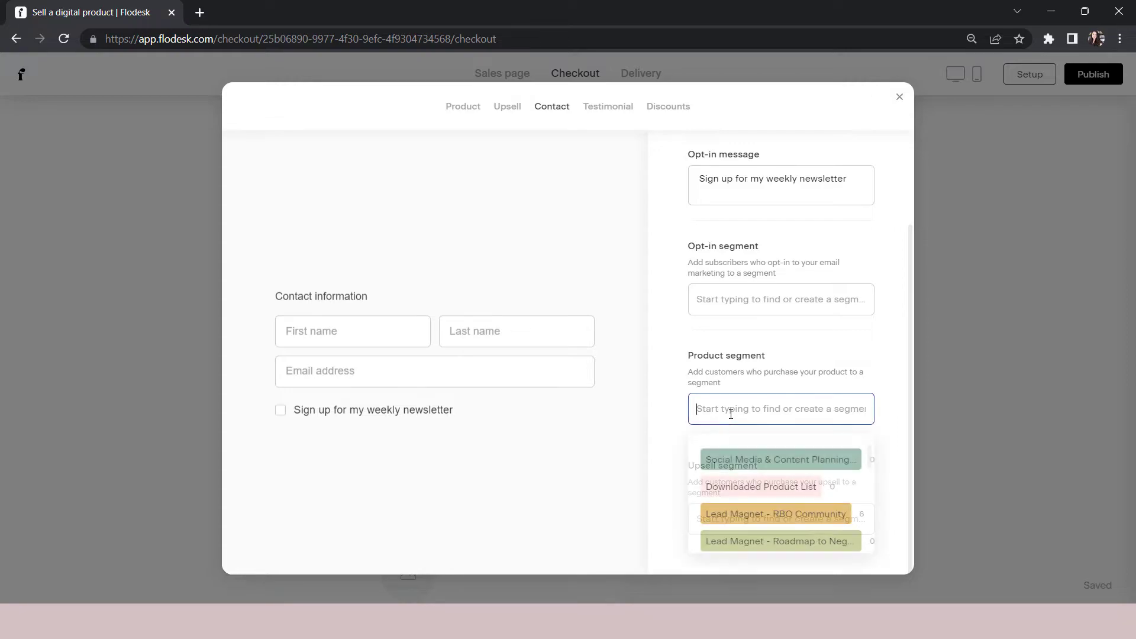
scroll(755, 515, down, 2)
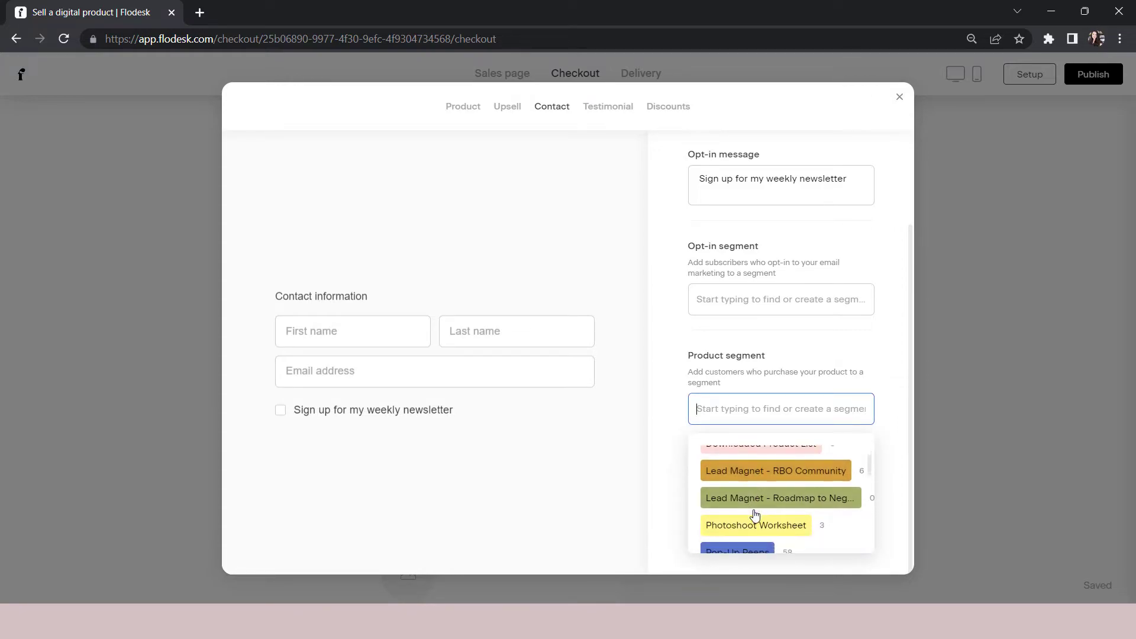
scroll(755, 514, up, 2)
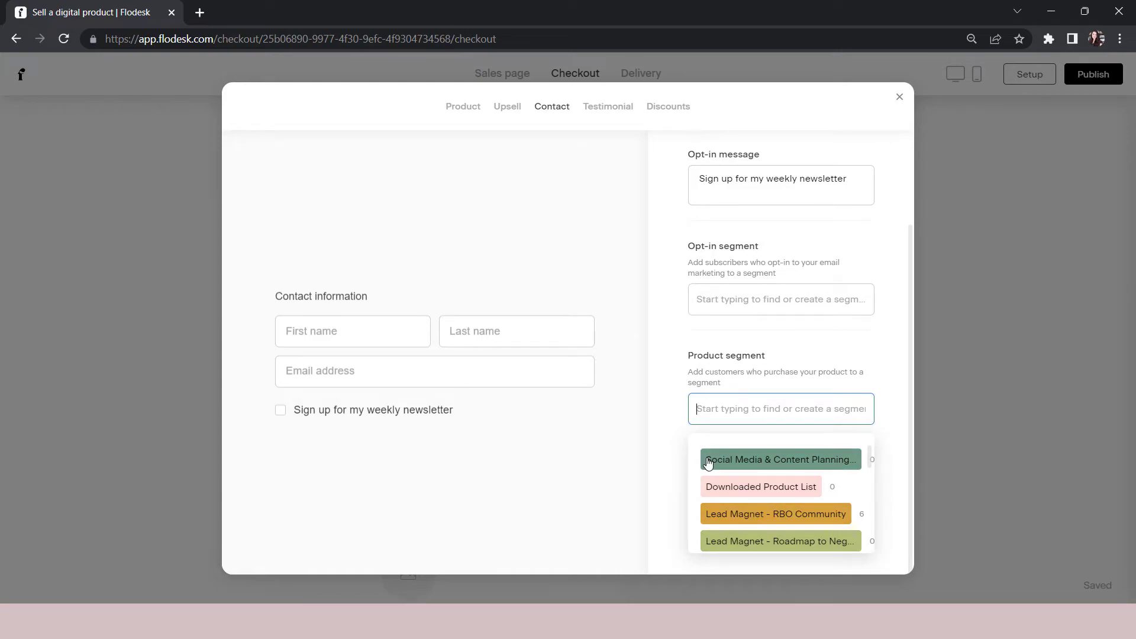
click(674, 407)
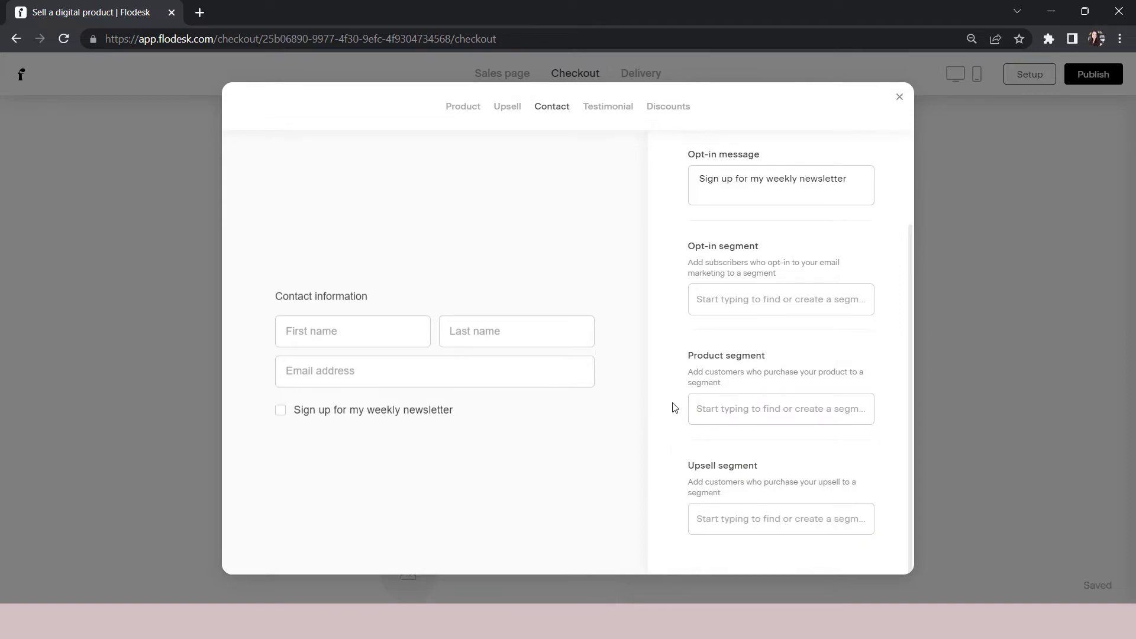
click(732, 521)
click(484, 278)
Set the product's price to $56 and put it on sale.
click(449, 107)
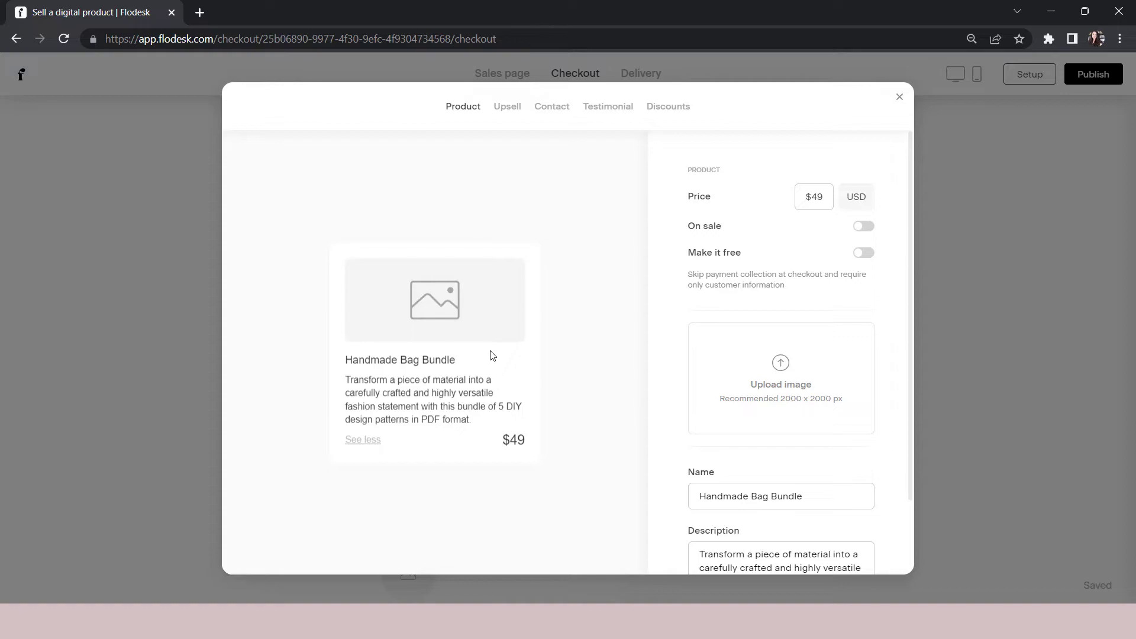
click(819, 196)
triple_click(820, 196)
text(56)
click(863, 228)
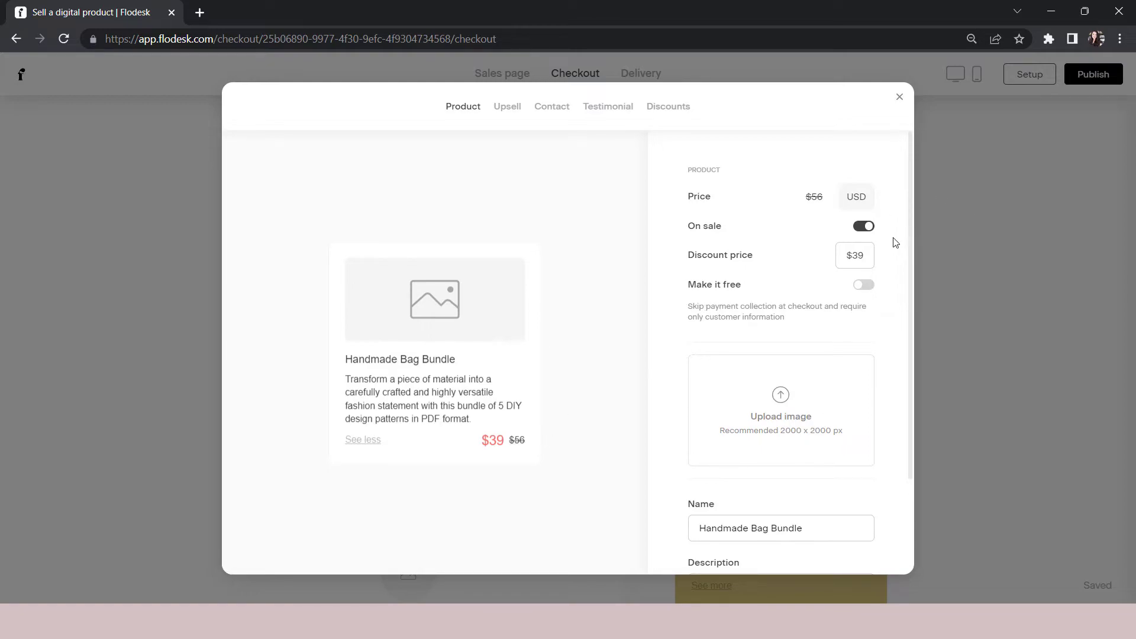
triple_click(860, 256)
click(658, 330)
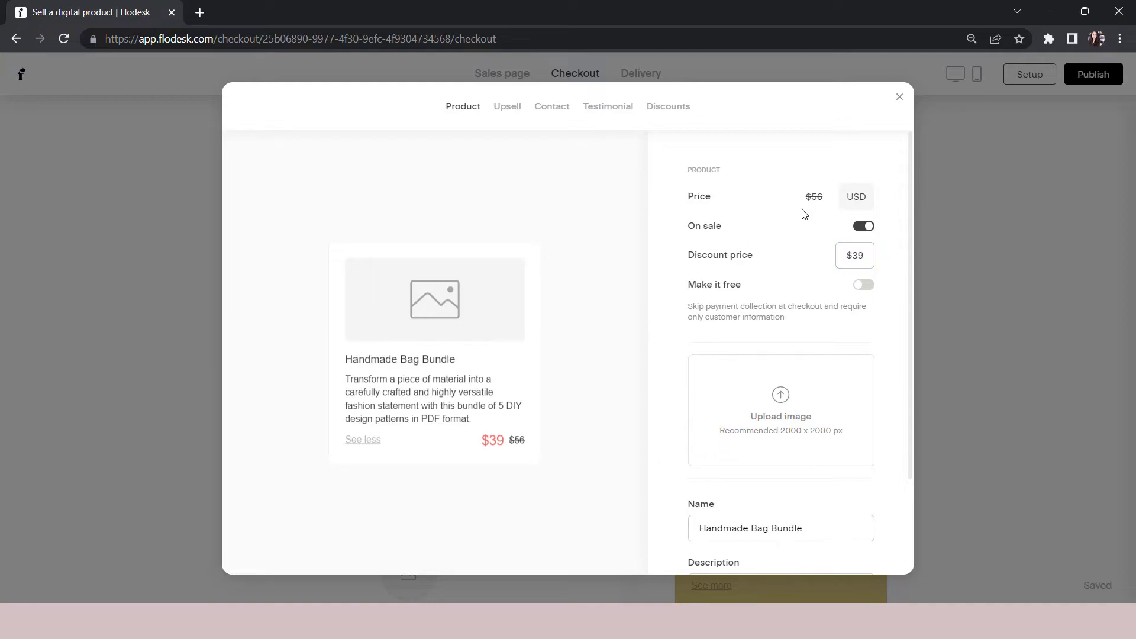
Try making the product free, and turn that option off again.
click(867, 286)
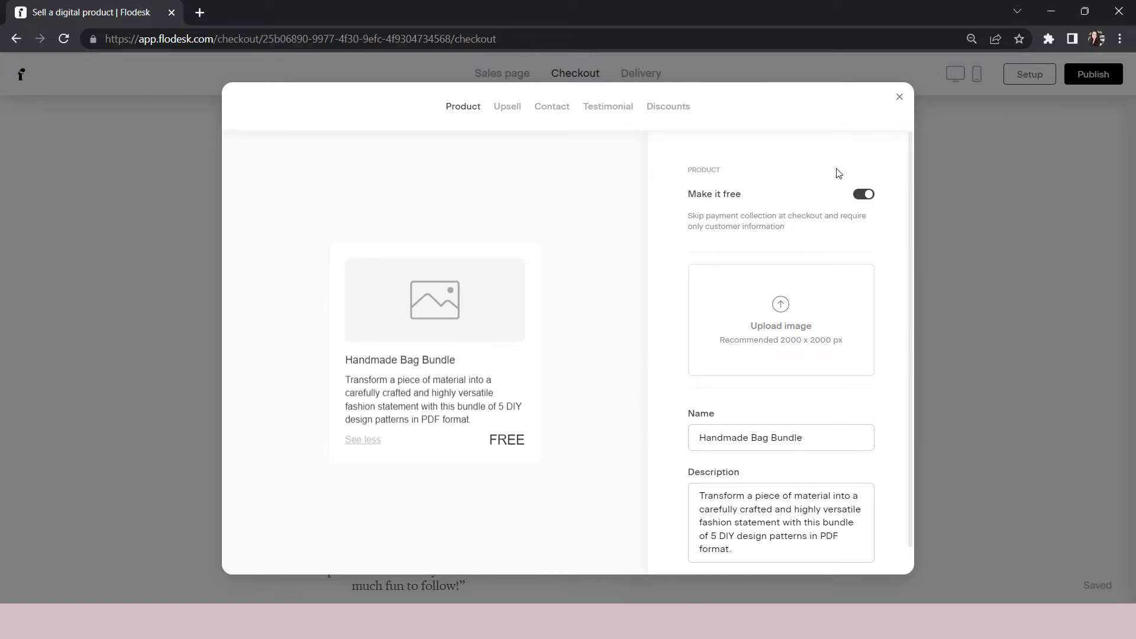
click(864, 195)
Upload the "Cover Post to Multiple" picture from the Downloads folder as the product image.
scroll(768, 430, down, 2)
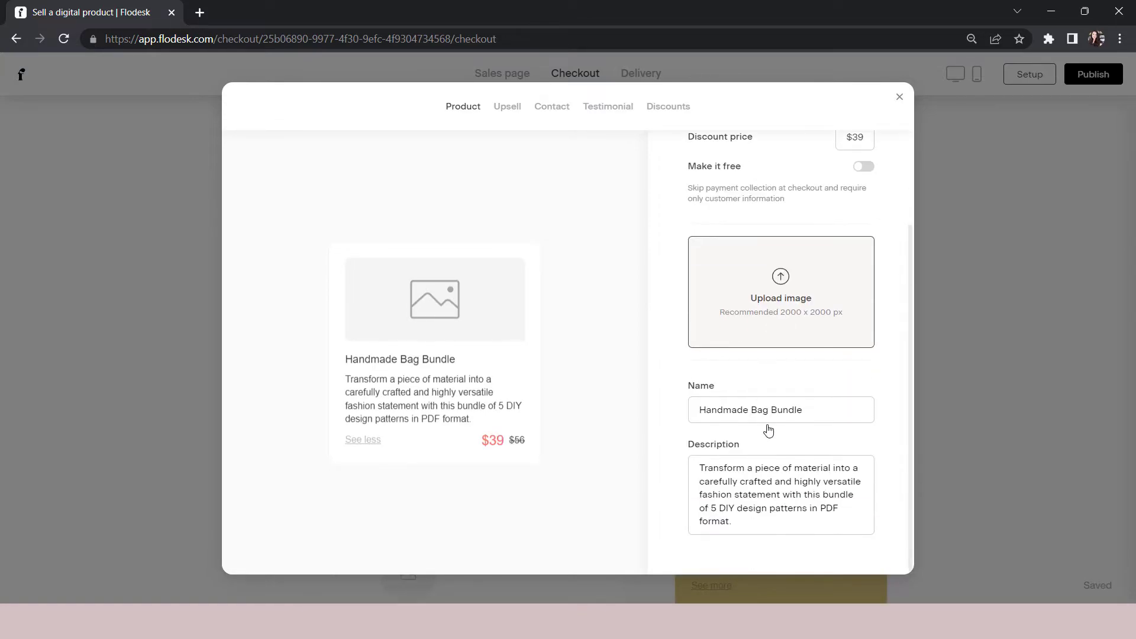
click(733, 302)
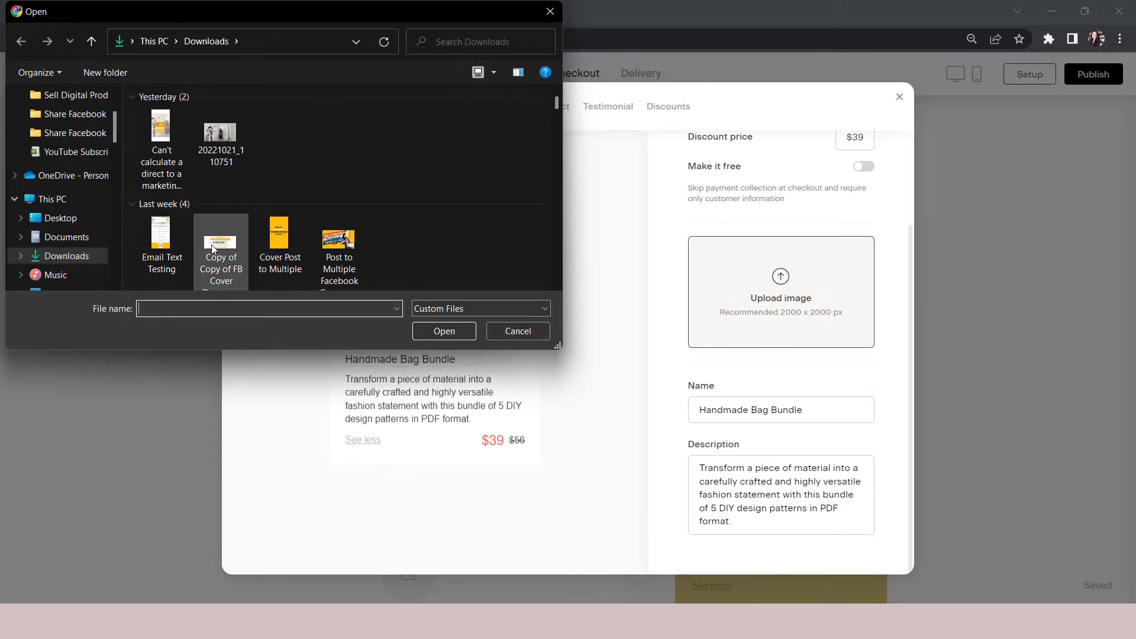
click(152, 240)
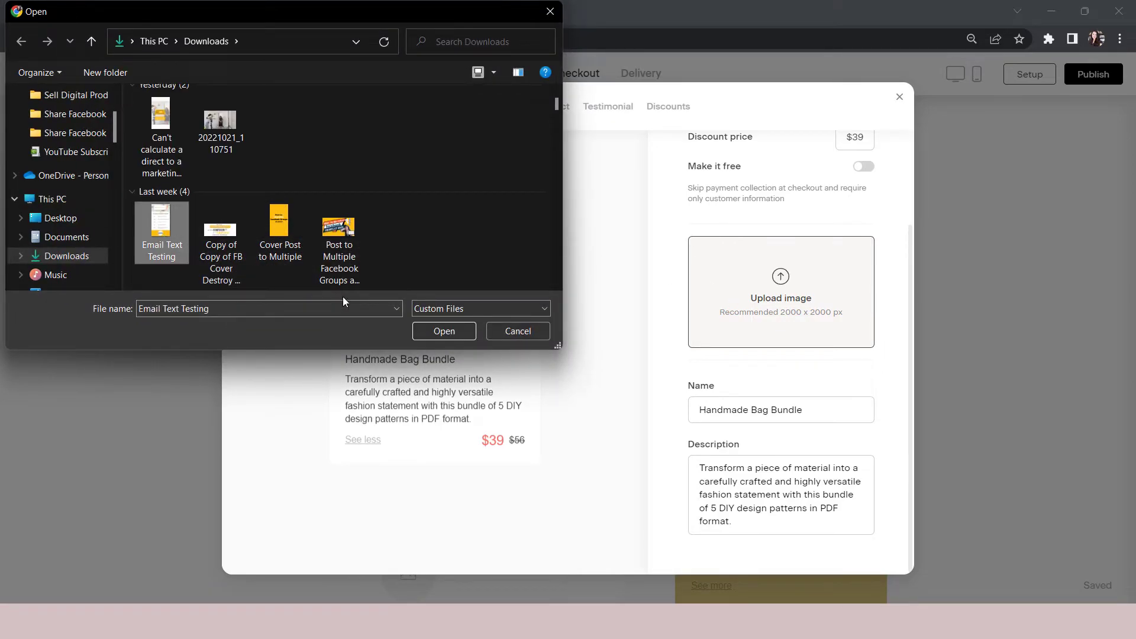
click(272, 208)
click(448, 330)
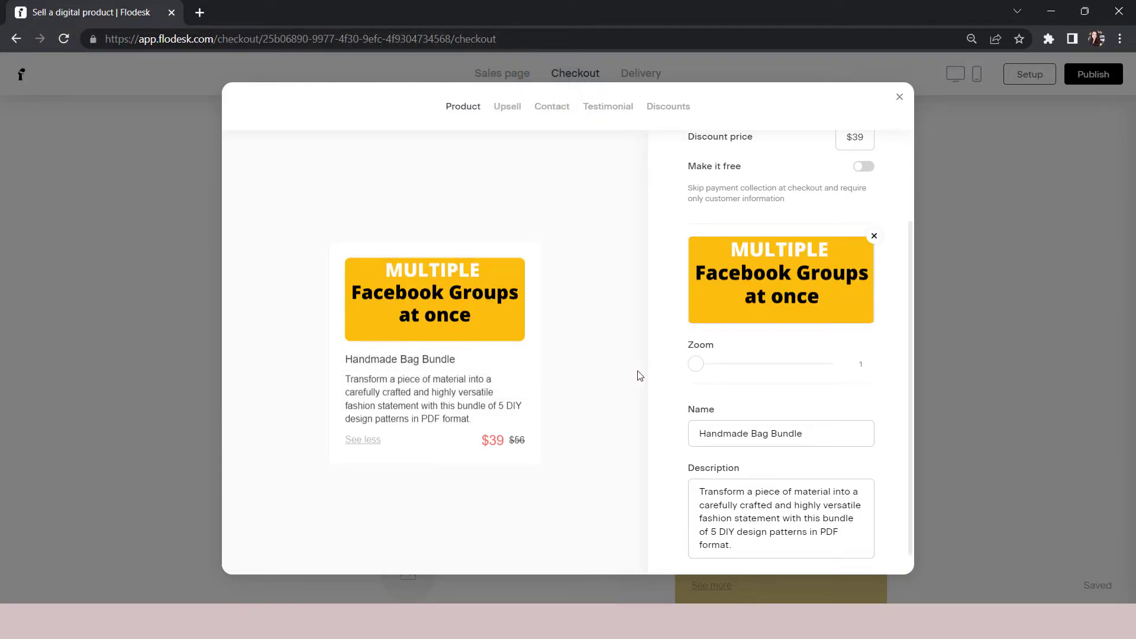
Replace the product name with "change it here", and clear the name completely.
scroll(655, 388, down, 1)
triple_click(741, 416)
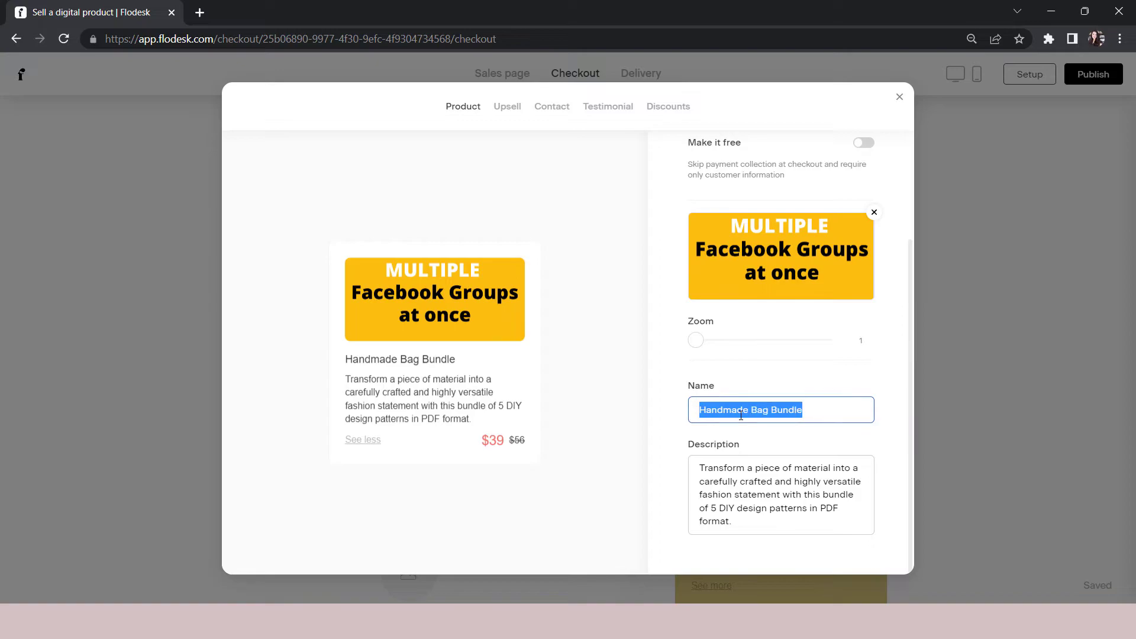
text(change it here)
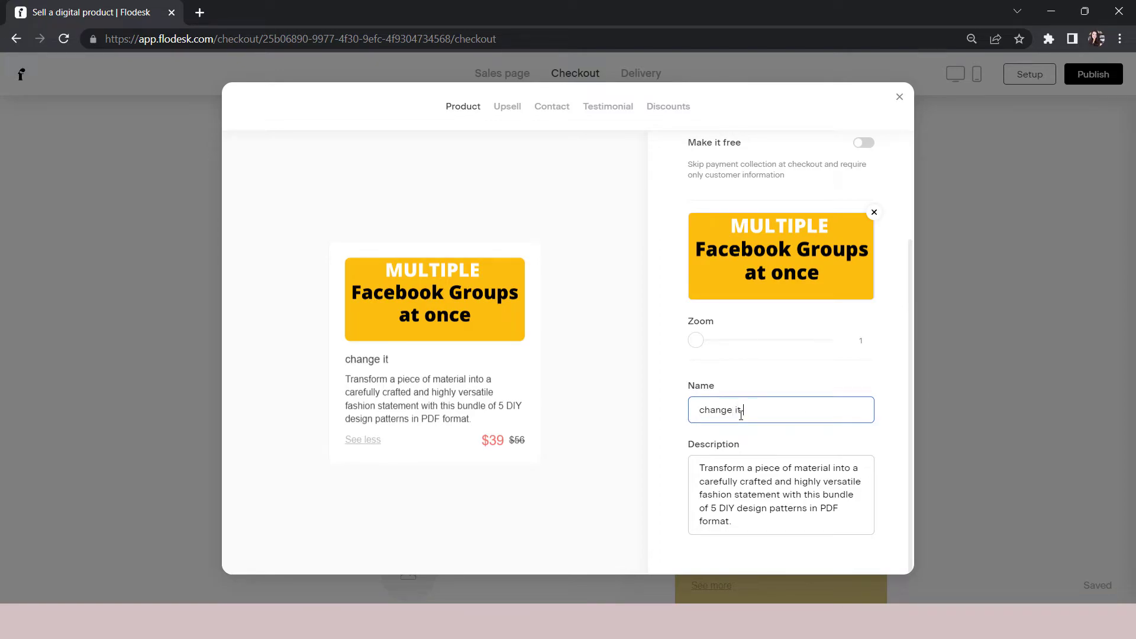
key(BackSpace)
key(BackSpace)
key(BackSpace)
key(BackSpace)
key(BackSpace)
key(BackSpace)
key(BackSpace)
key(BackSpace)
key(BackSpace)
key(BackSpace)
key(BackSpace)
key(BackSpace)
key(BackSpace)
key(BackSpace)
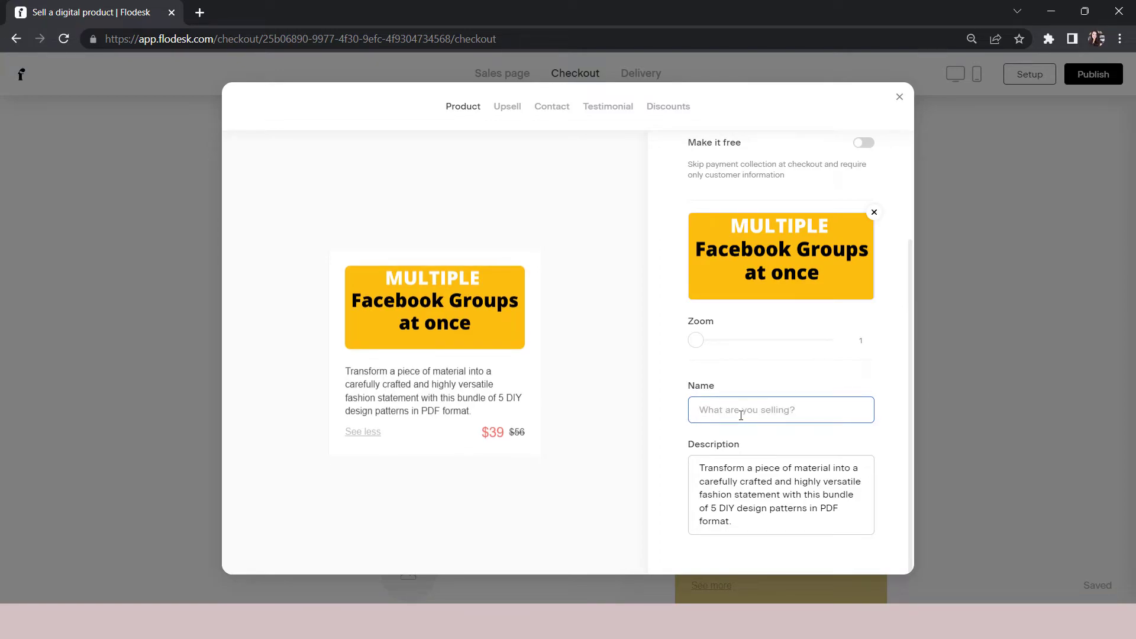
Enter "Product name goes here" as the product name, and select part of the description text.
text(Product )
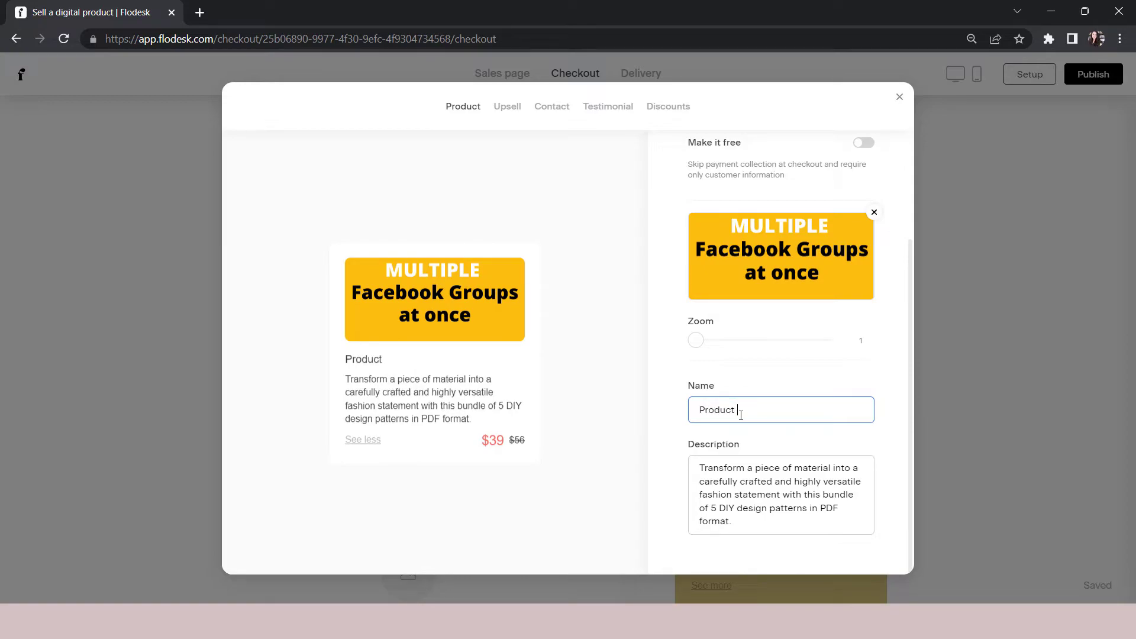
text(name goes here)
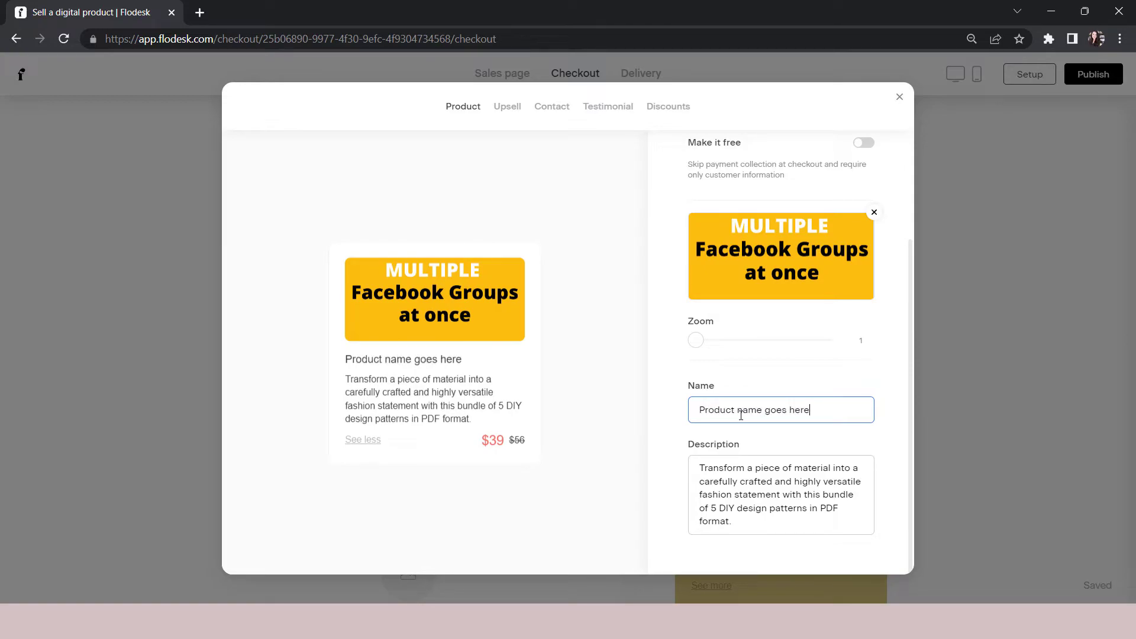
drag(782, 510, 675, 472)
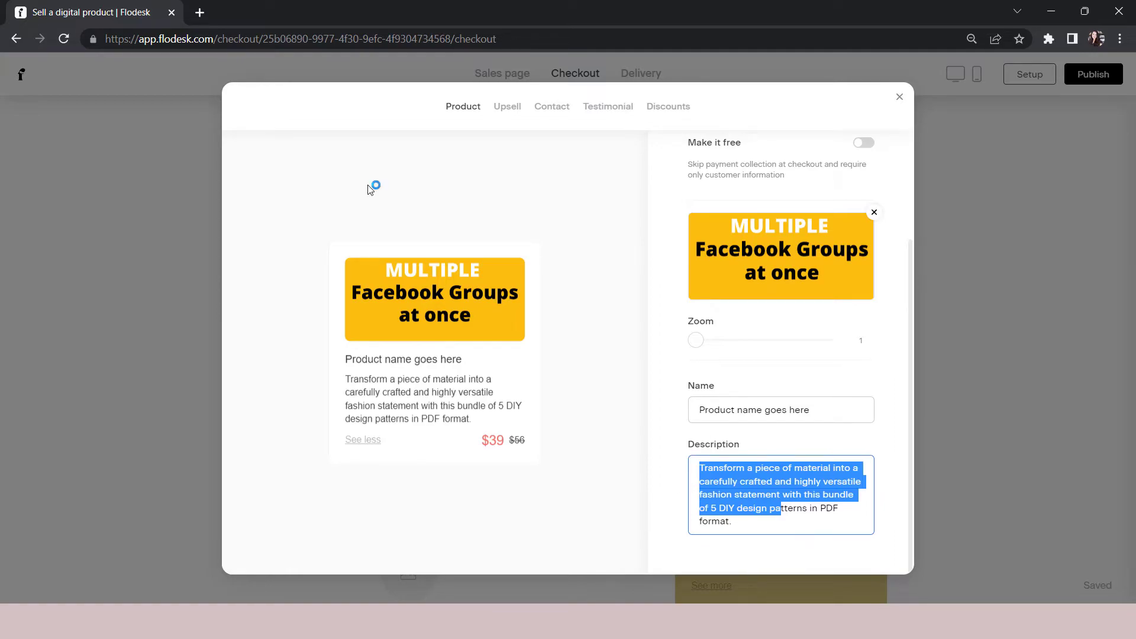
Go to the upsell settings, and try putting the upsell on sale before turning that option off again.
click(506, 107)
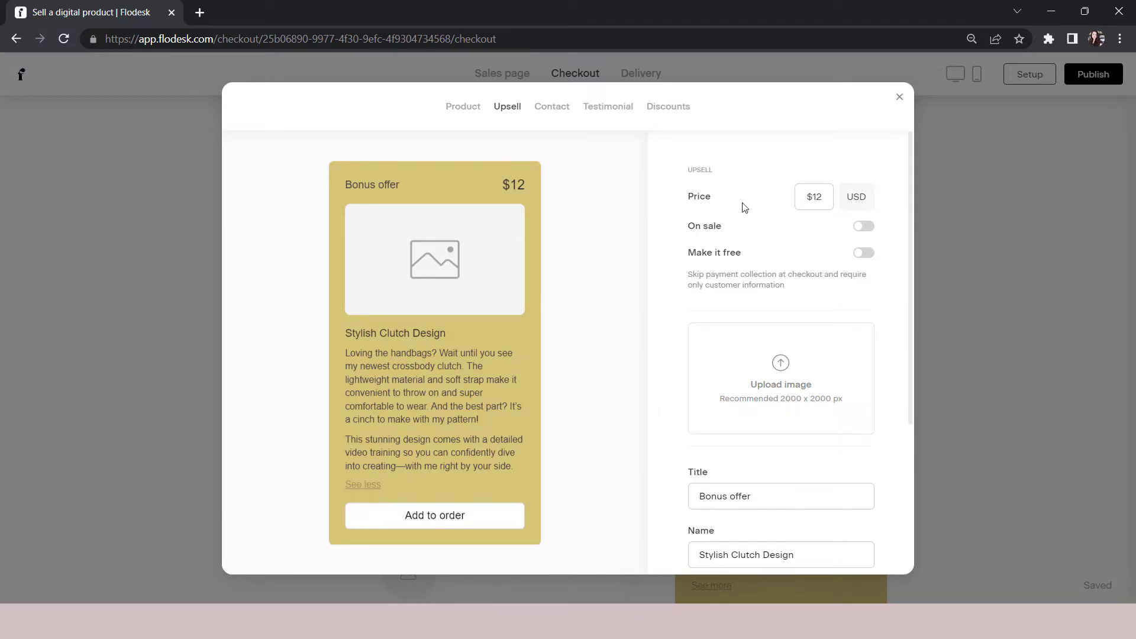
click(808, 197)
click(863, 227)
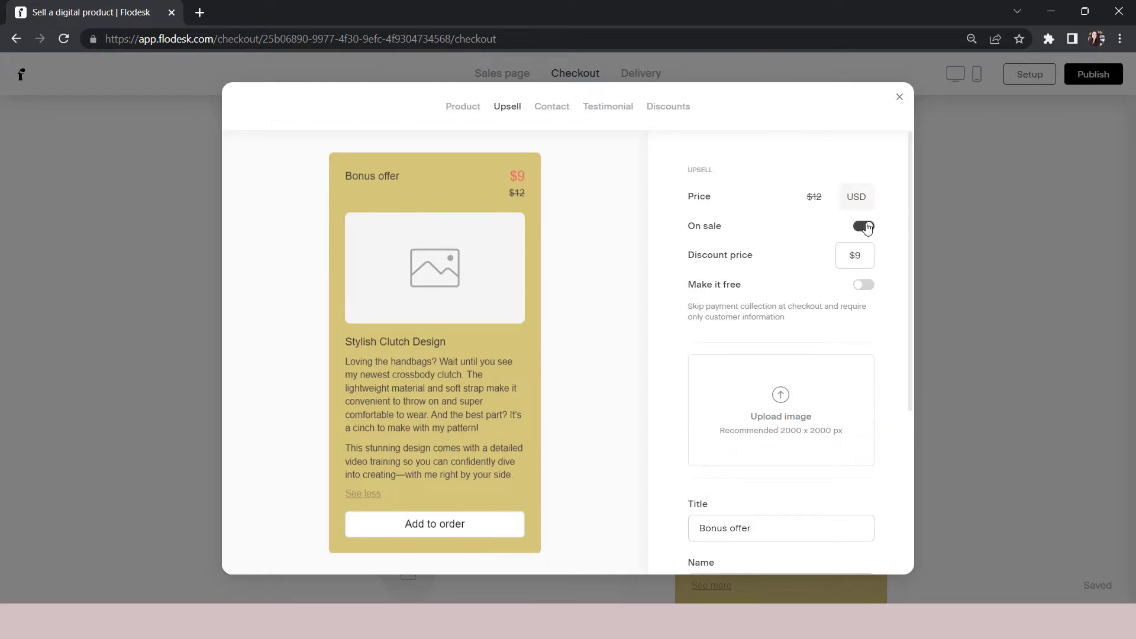
click(864, 227)
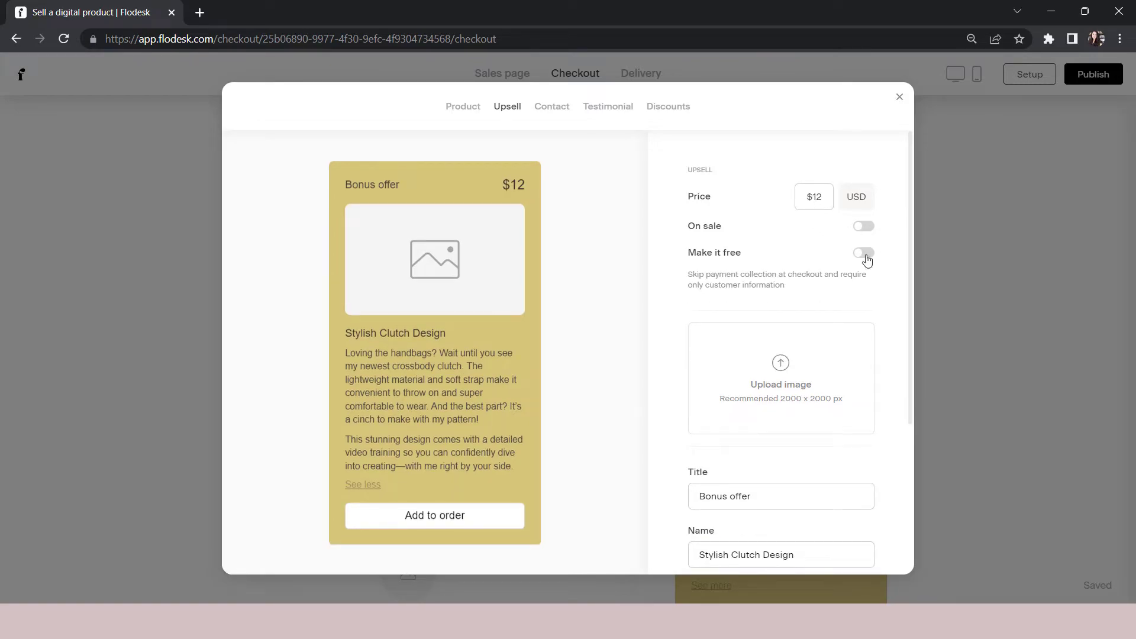
click(865, 257)
Change the upsell's title to "Your Bonus Offer".
scroll(841, 282, down, 3)
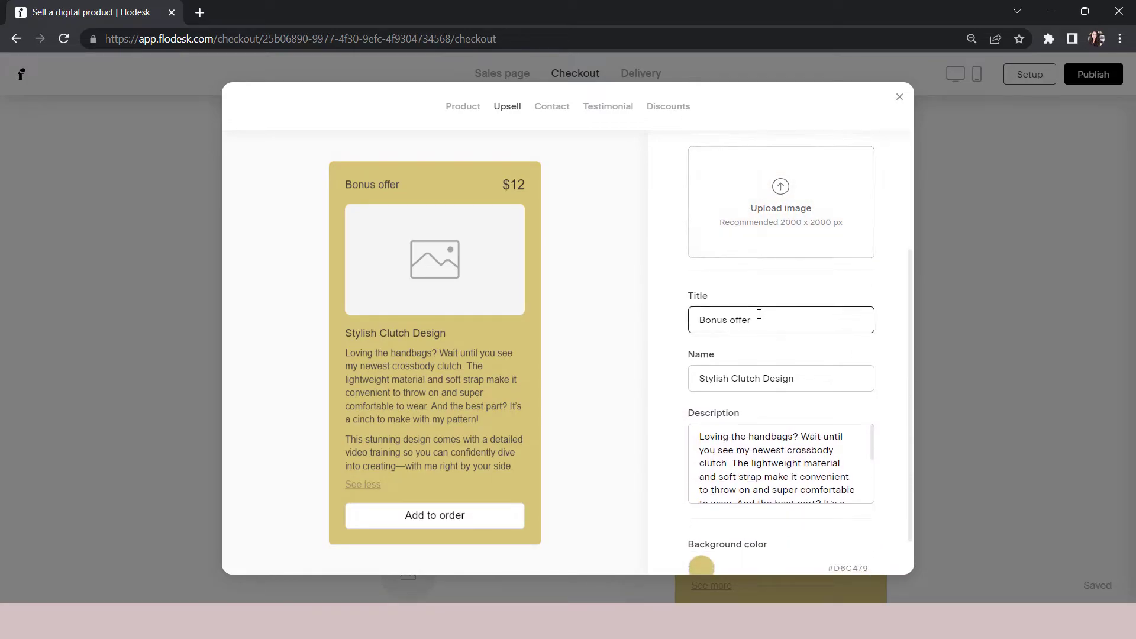
click(759, 314)
key(ctrl+shift+Left)
key(ctrl+shift+Left)
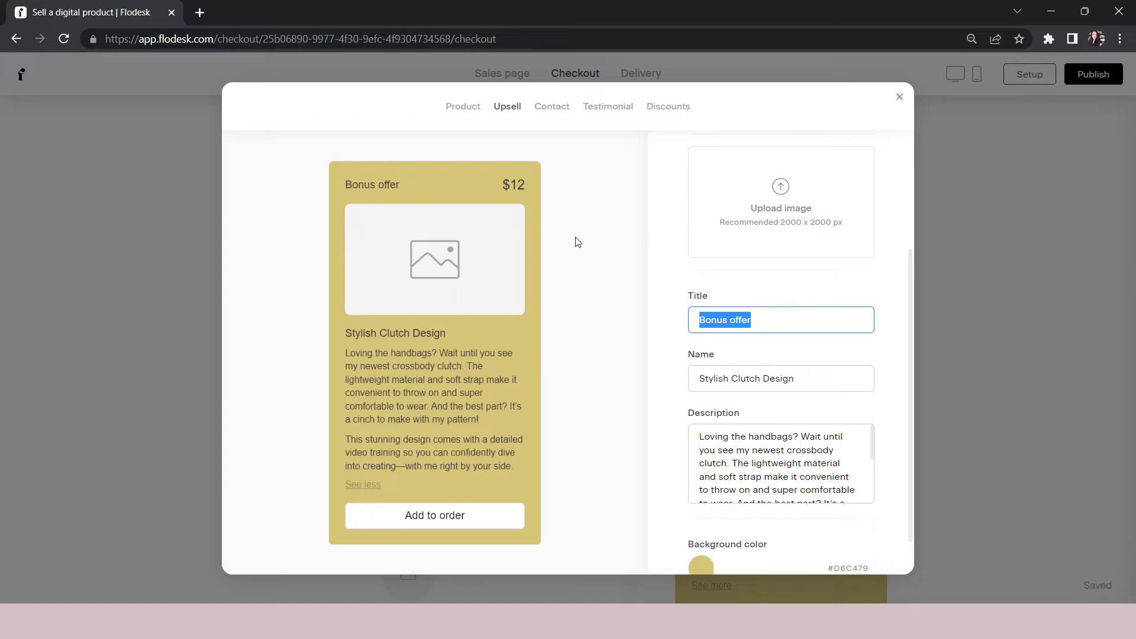
text(Y)
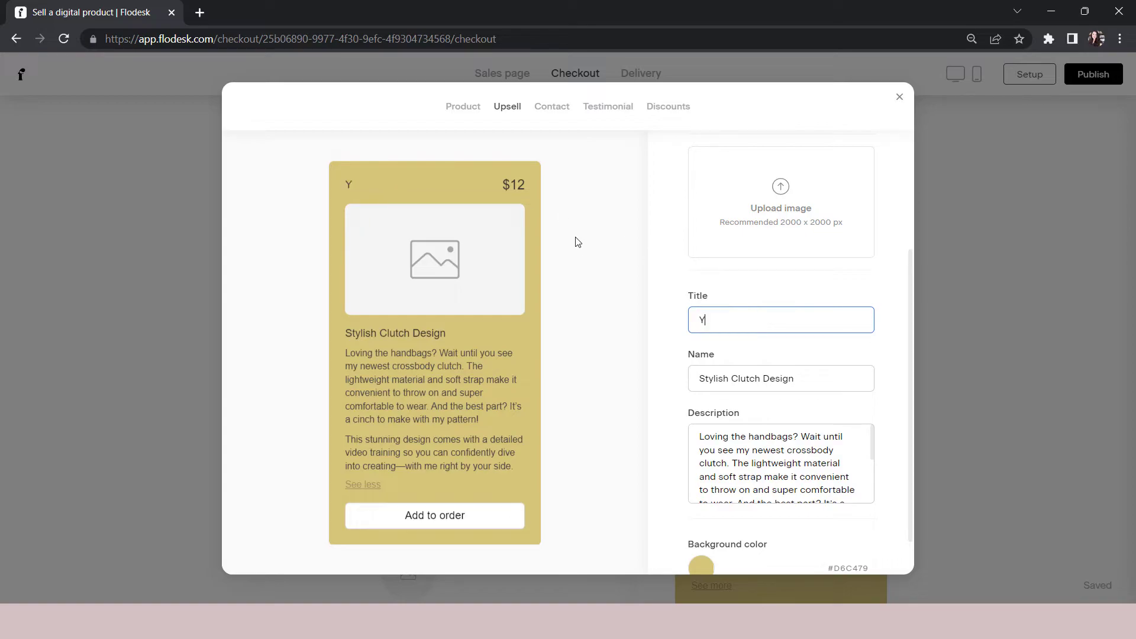
text(our Bonus Offer)
Rename the upsell product "Social Media Download".
click(752, 382)
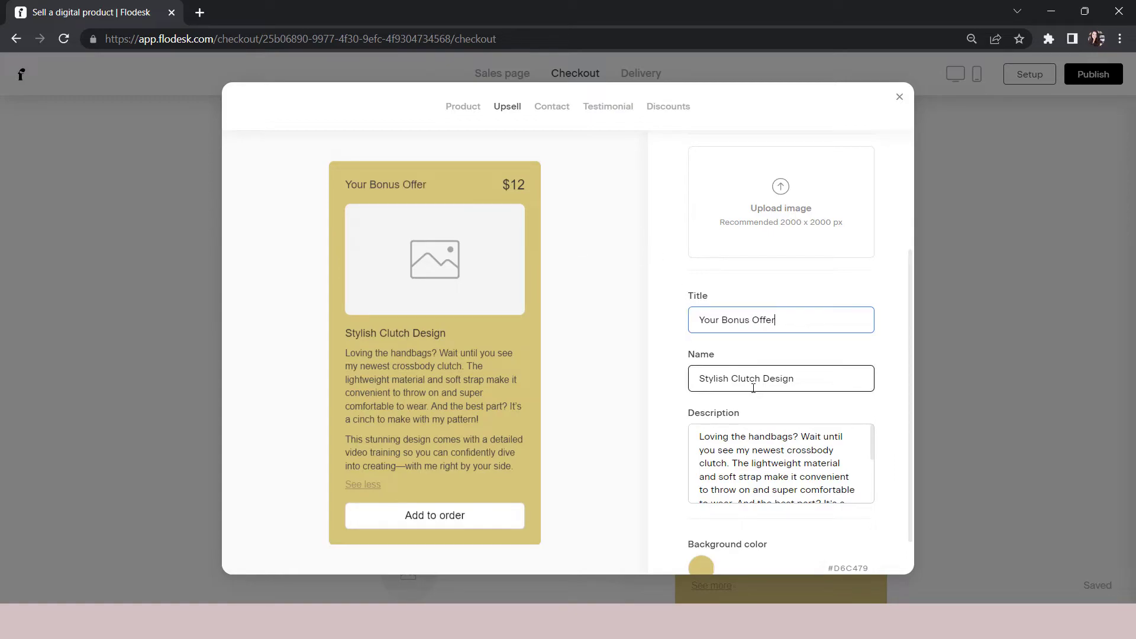
triple_click(761, 384)
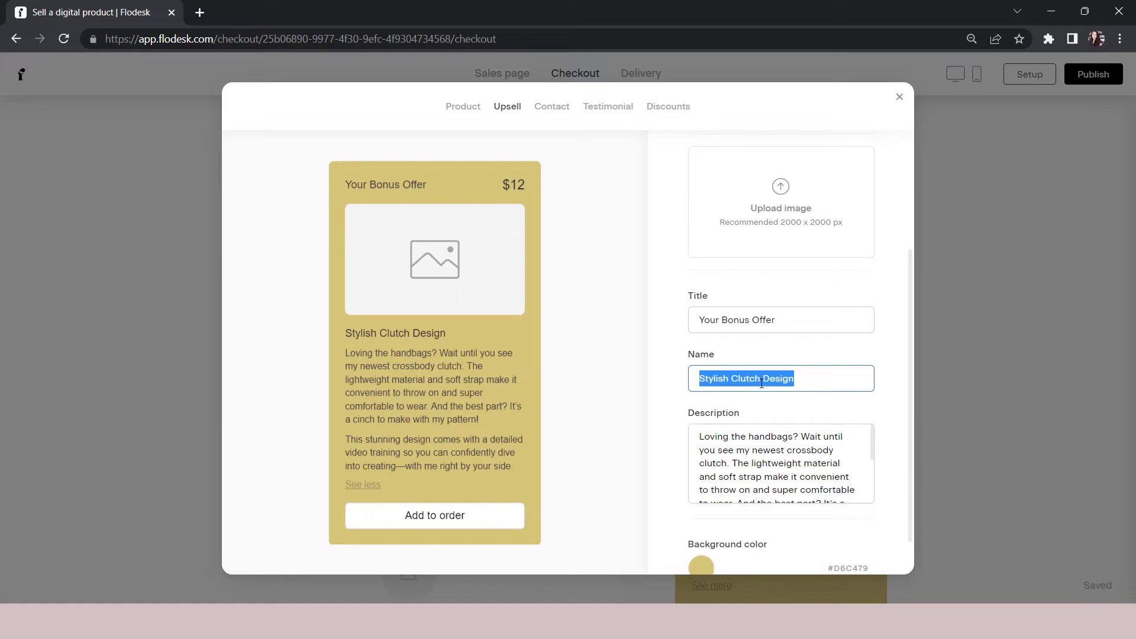
text(Social)
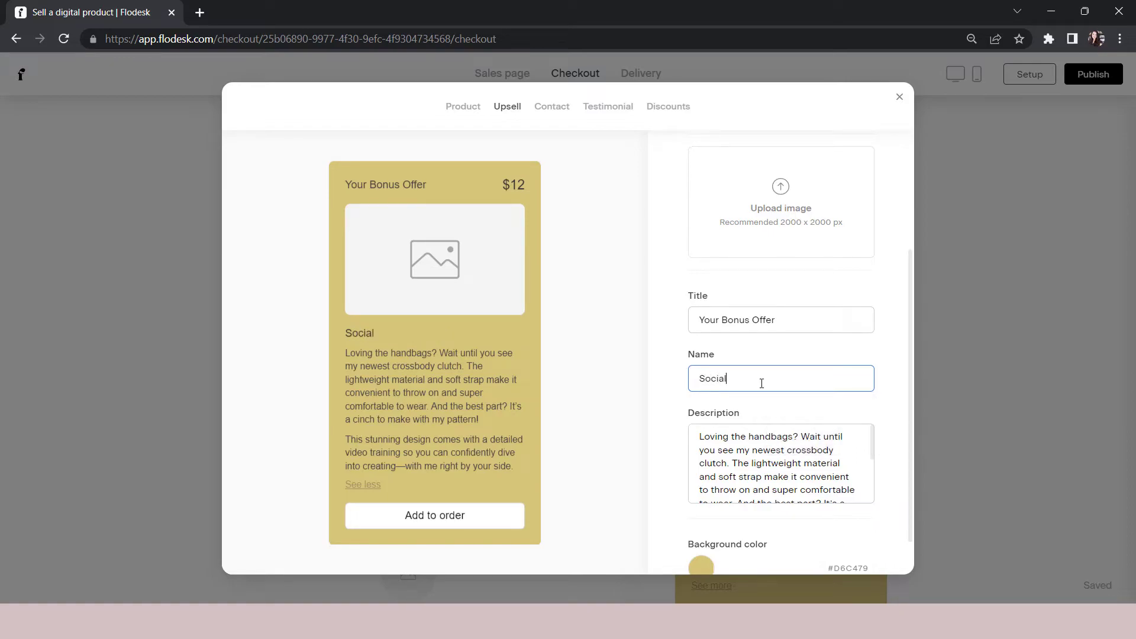
text( Media Downloa)
scroll(791, 459, down, 2)
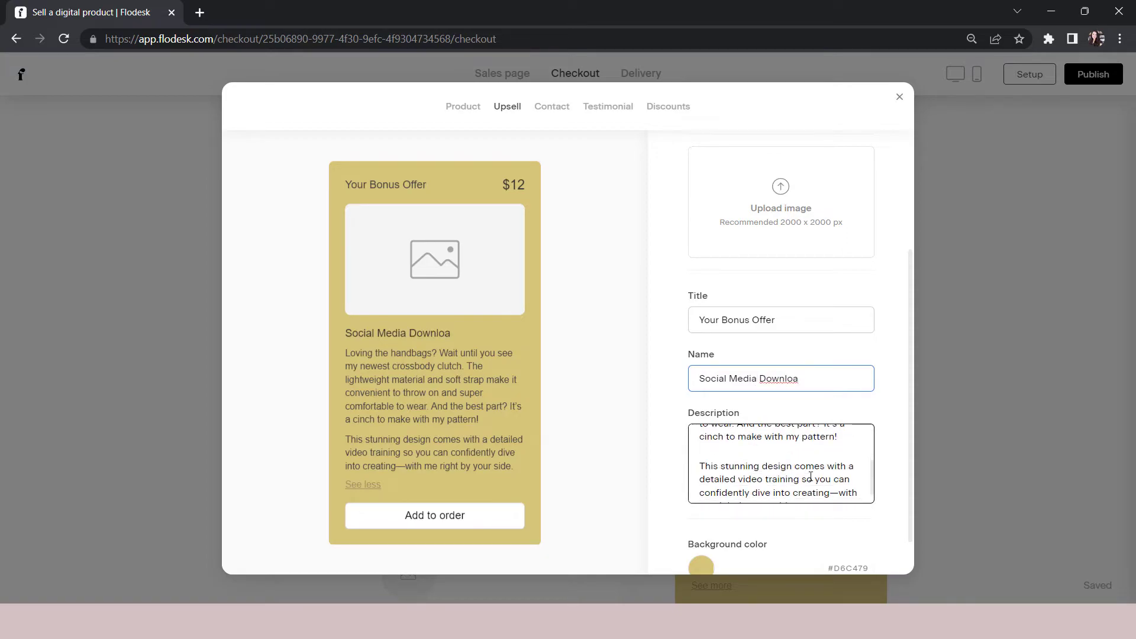
click(812, 477)
text(d)
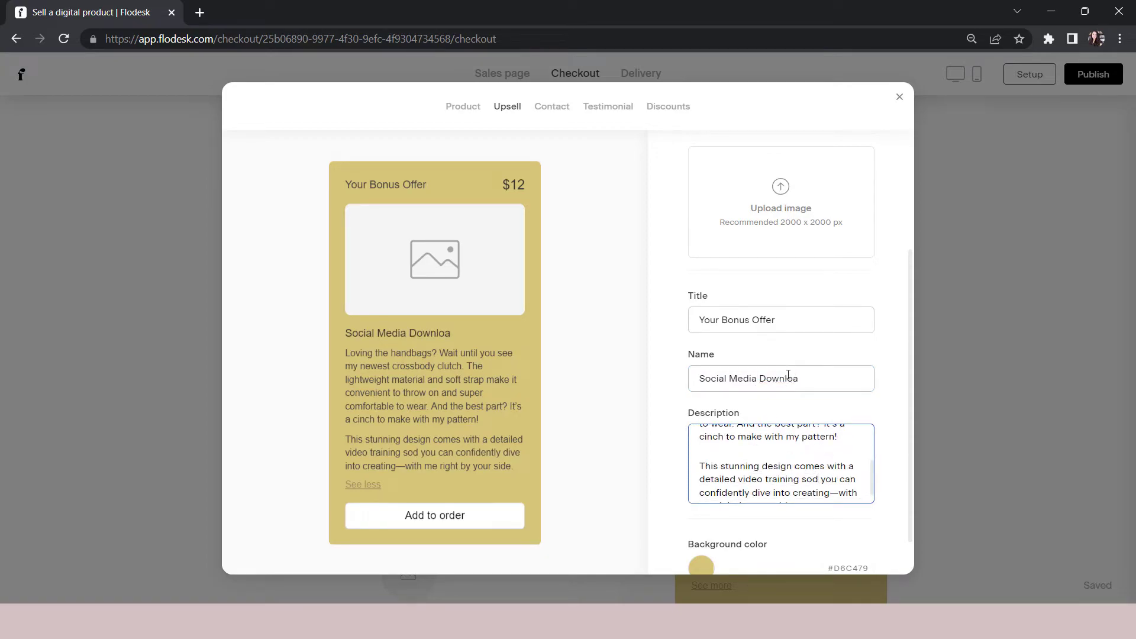
click(797, 380)
text(d)
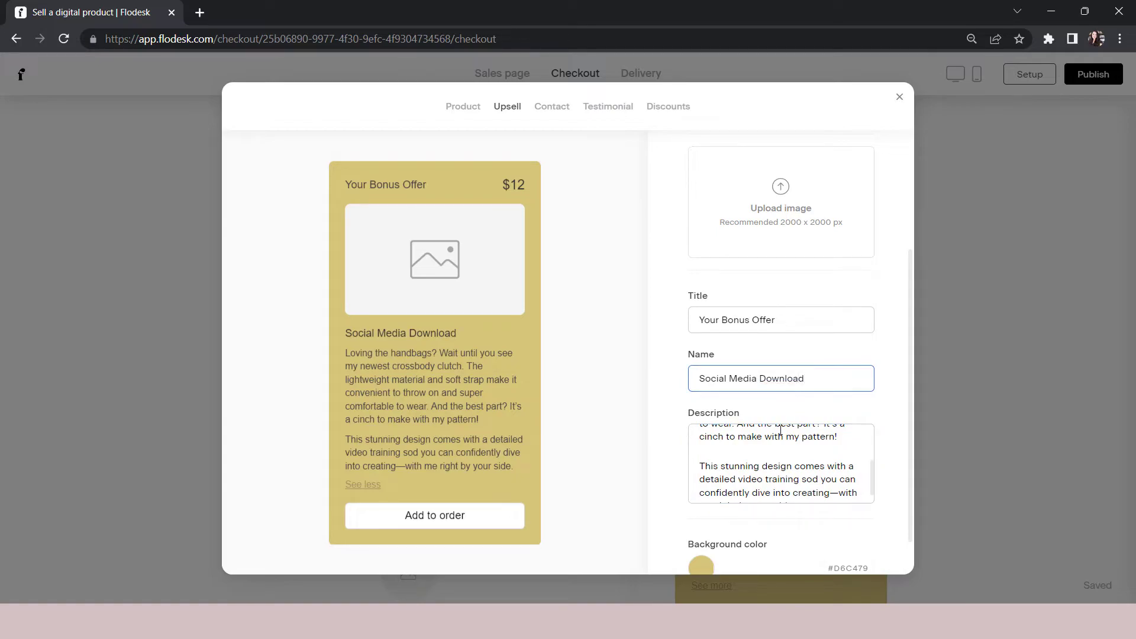
click(782, 465)
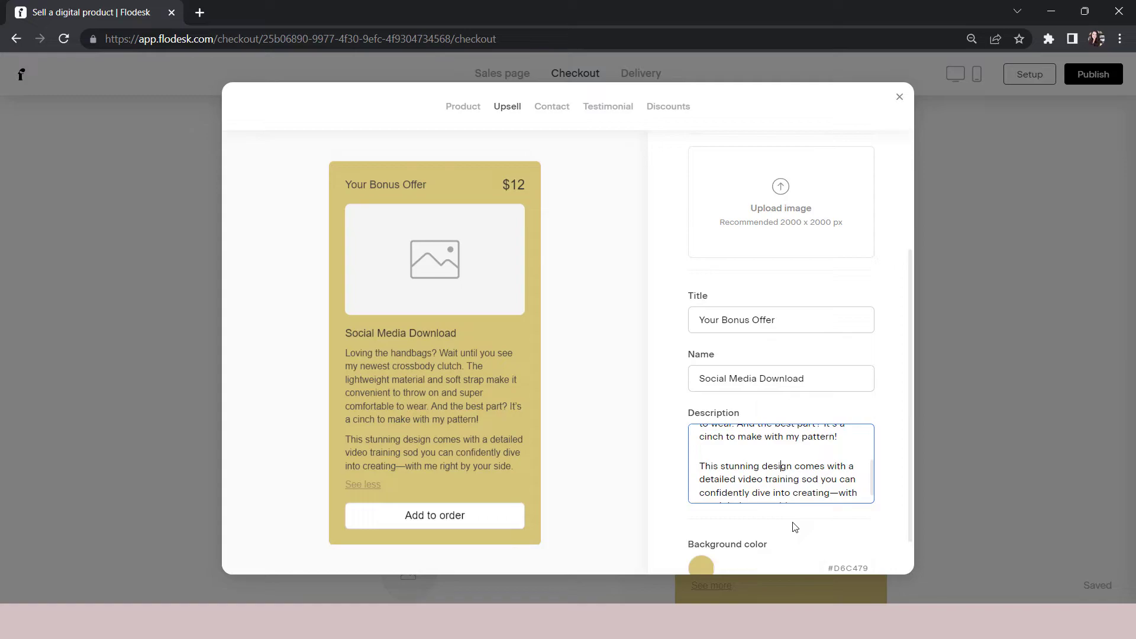
Try red and black as the upsell's background color, and settle on light blue #CCE3FF.
scroll(795, 527, down, 1)
click(700, 524)
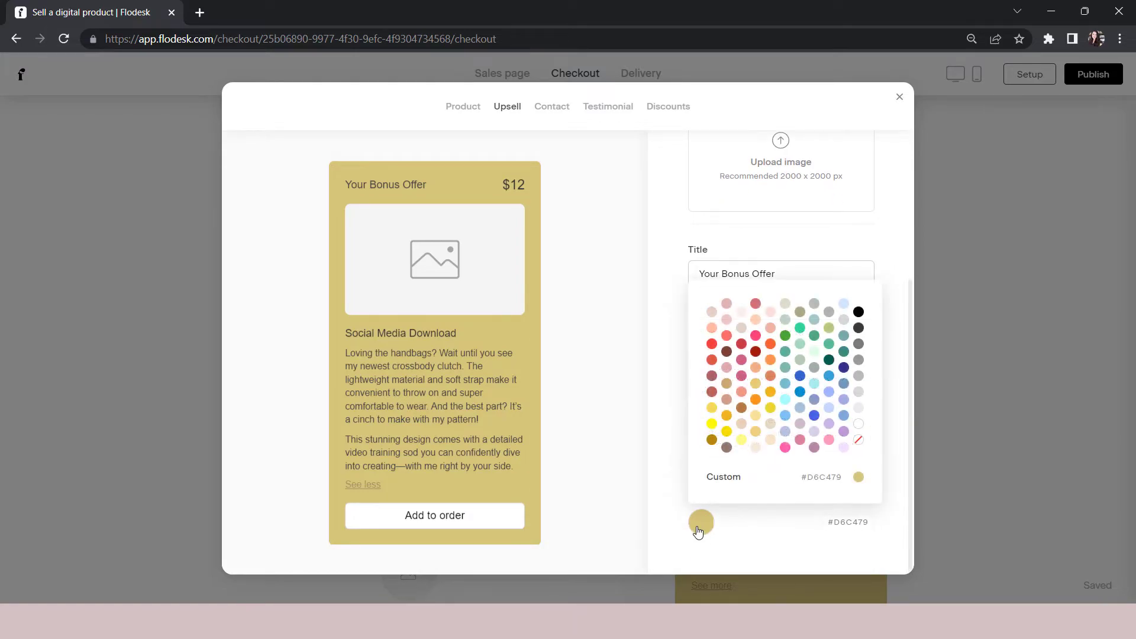
click(712, 346)
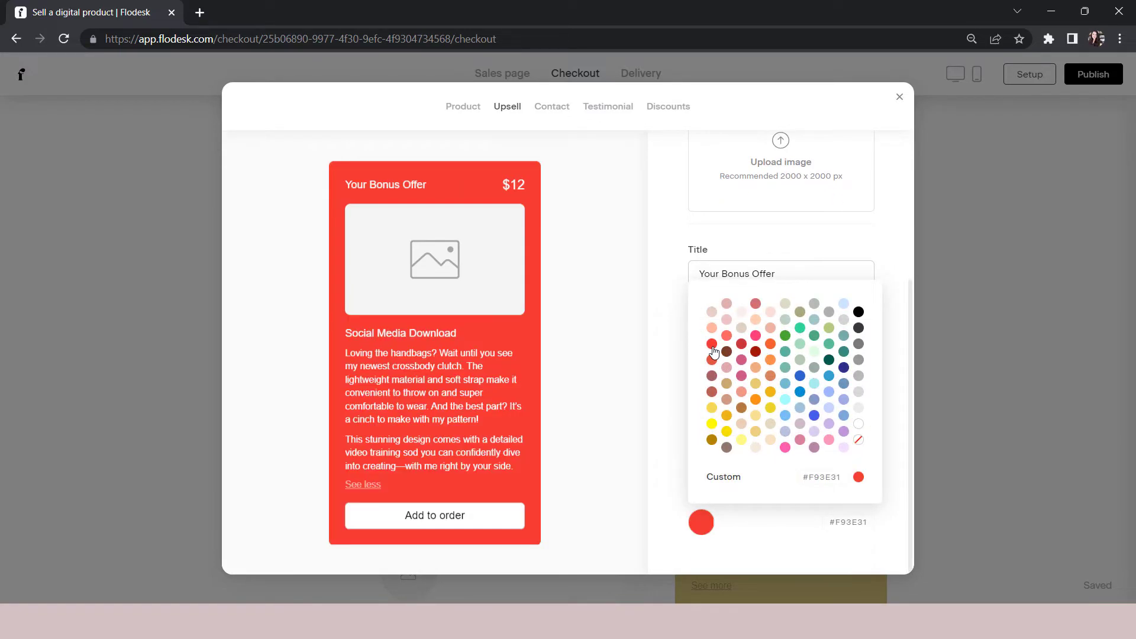
click(855, 311)
click(844, 304)
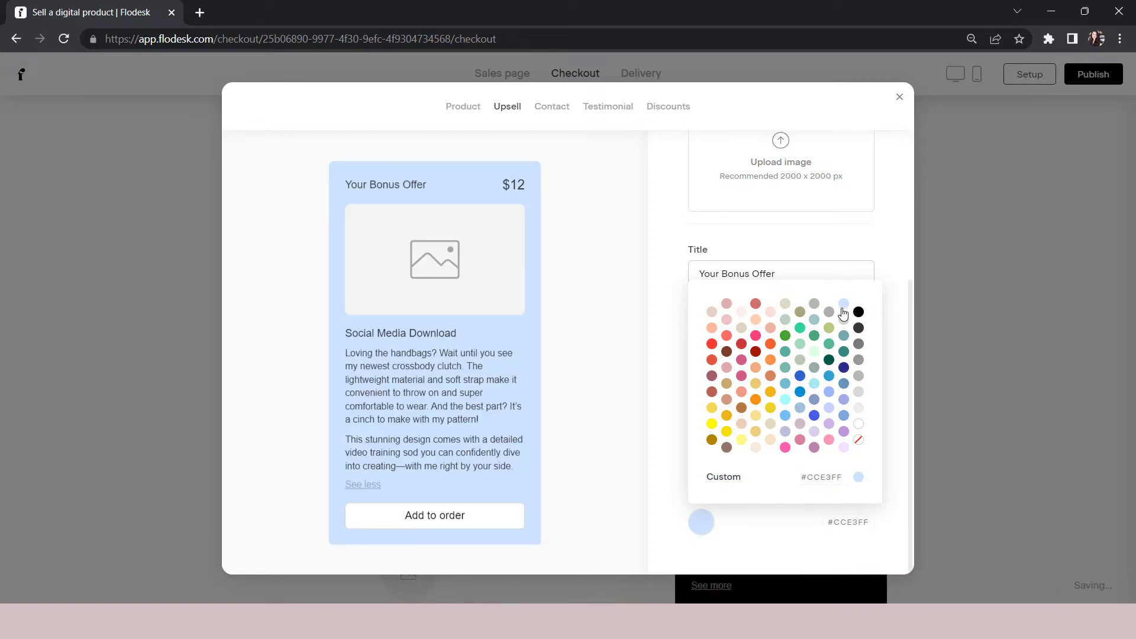
click(822, 479)
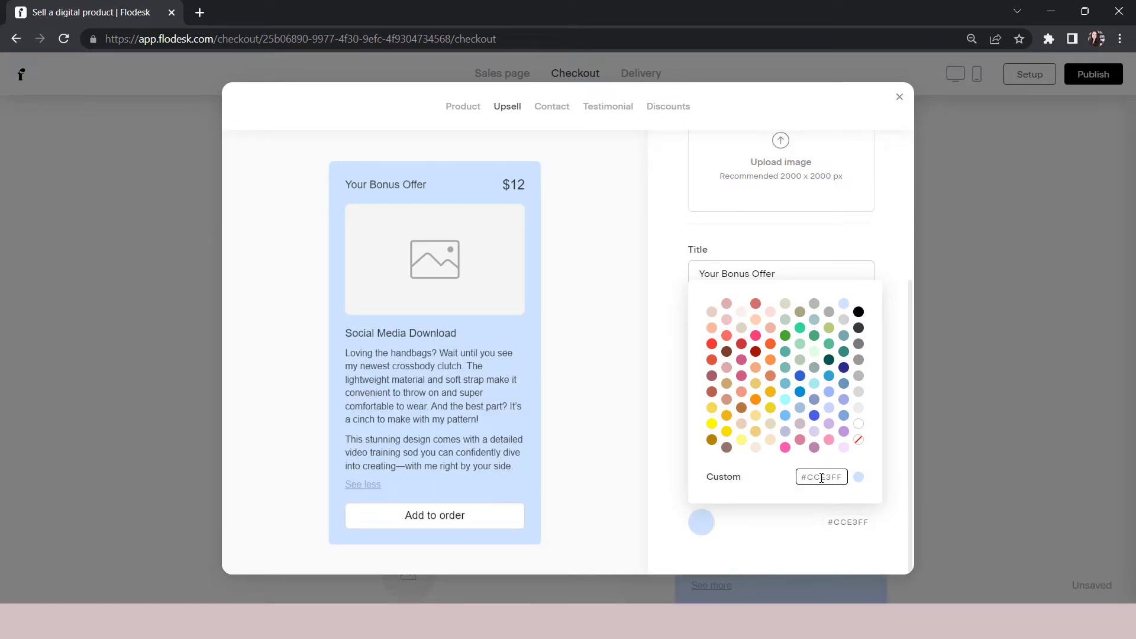
triple_click(821, 478)
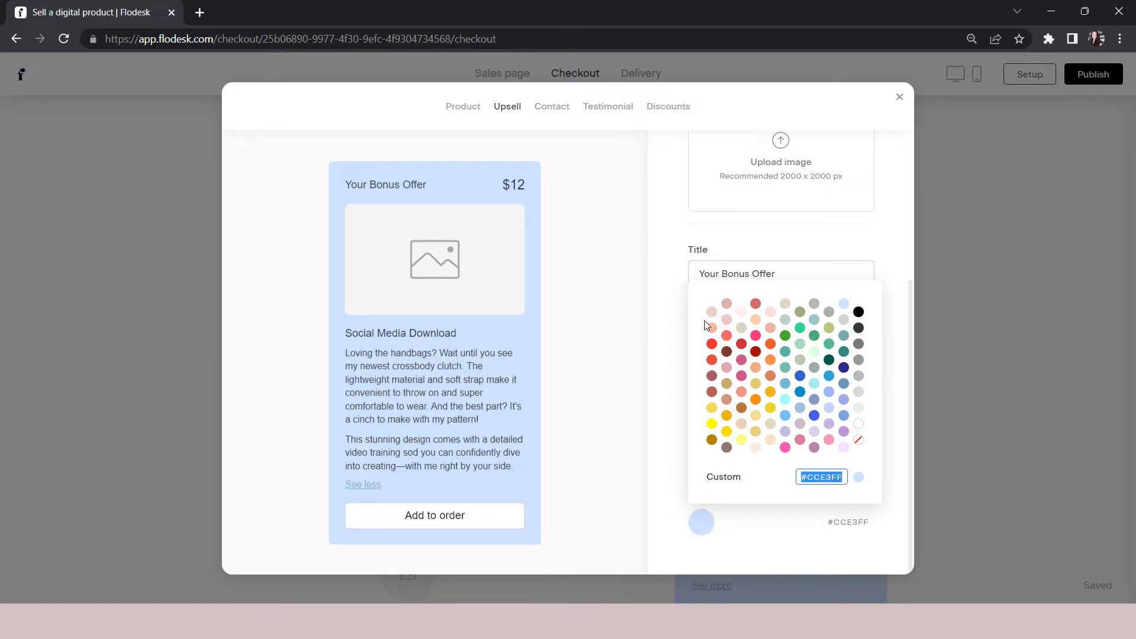
click(674, 318)
scroll(675, 317, up, 3)
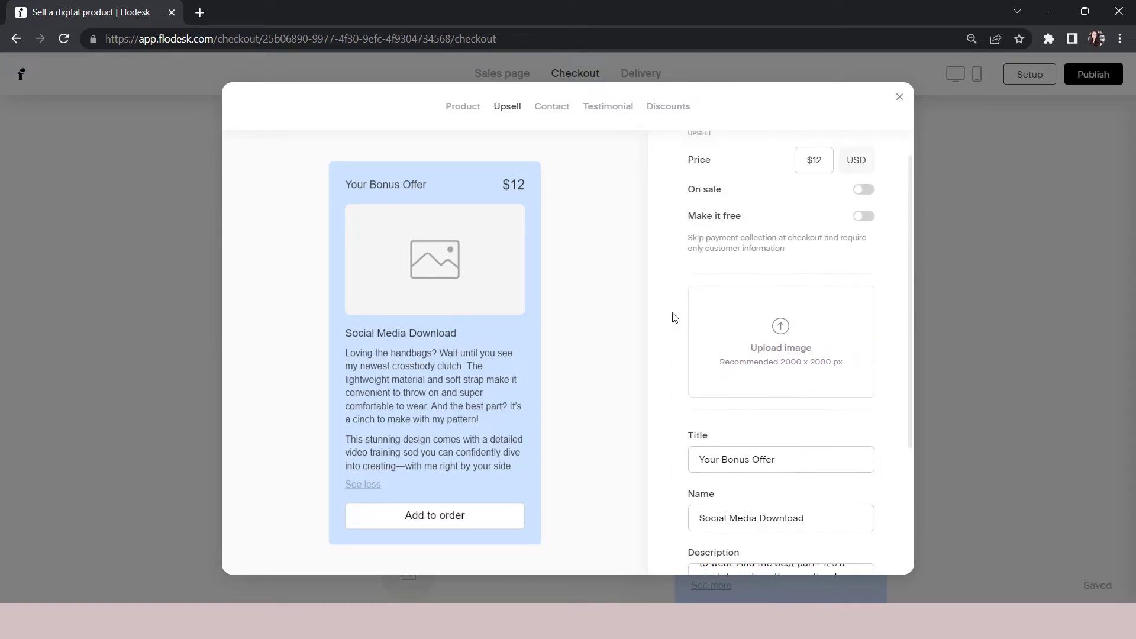
Upload the picture 20221021_110751 from the Downloads folder as the testimonial image.
click(551, 105)
click(606, 108)
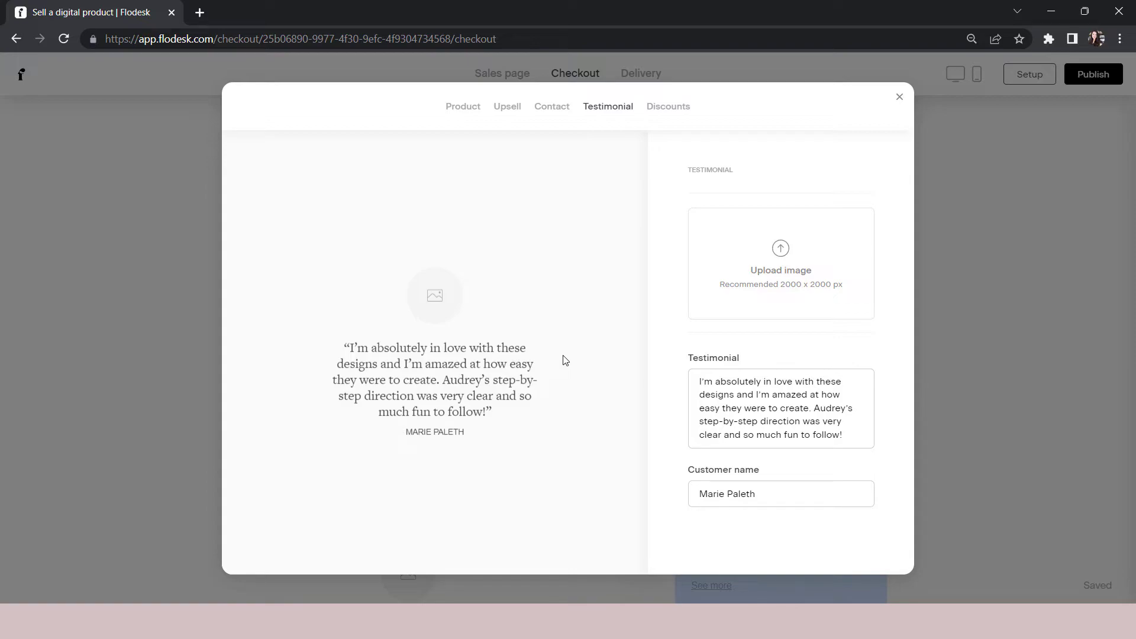
click(795, 271)
click(221, 139)
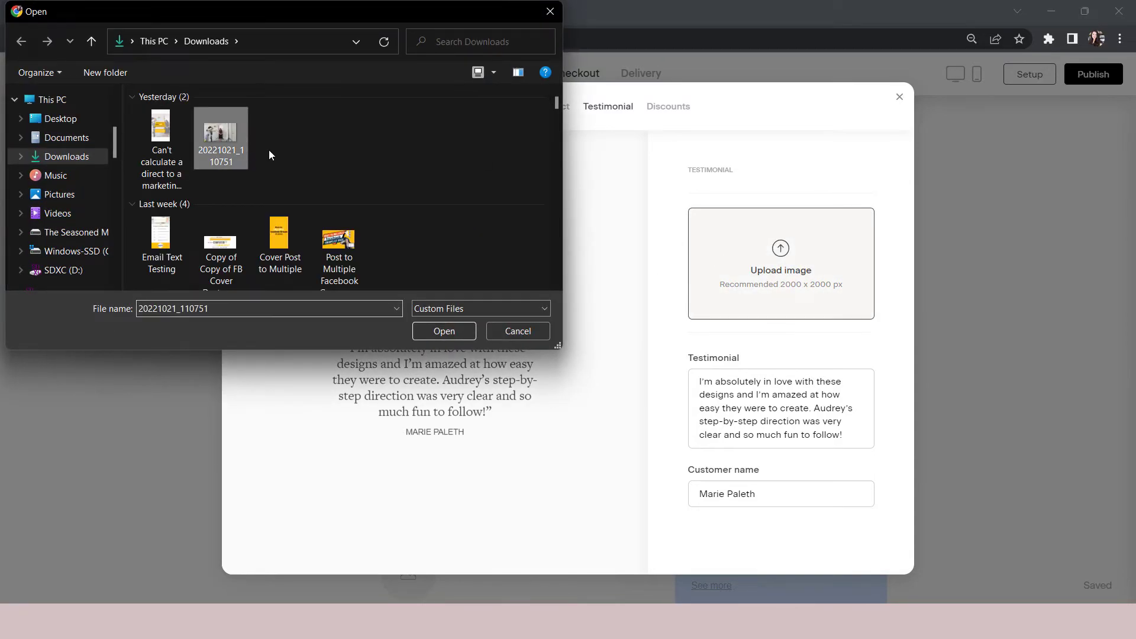
click(443, 331)
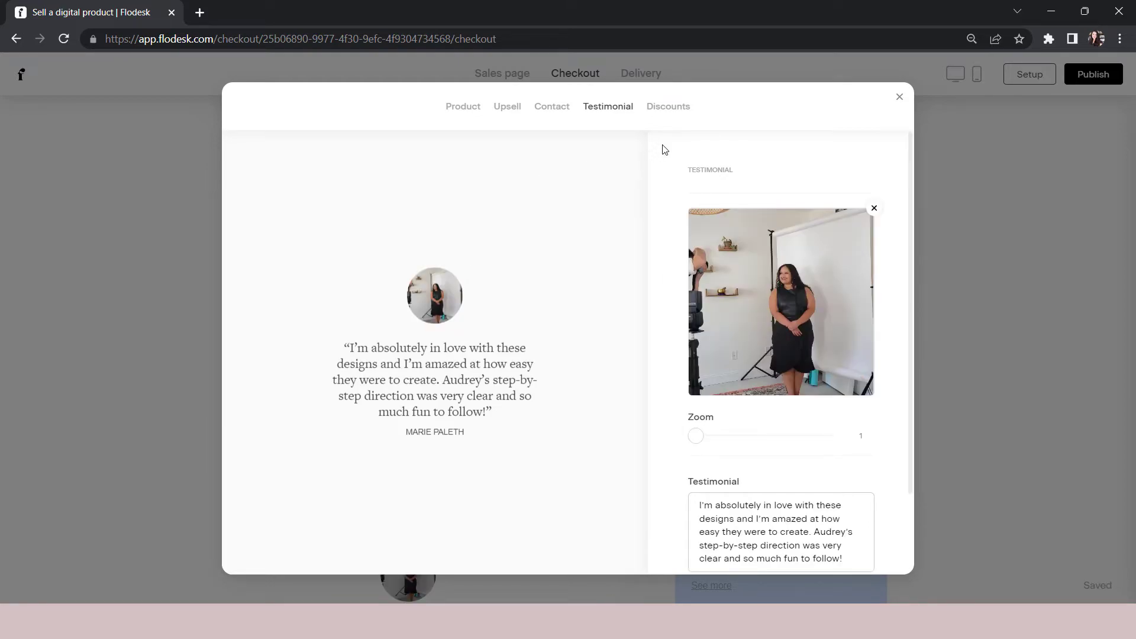
Start a new discount code to examine its name, code, product, discount type and amount options.
click(679, 111)
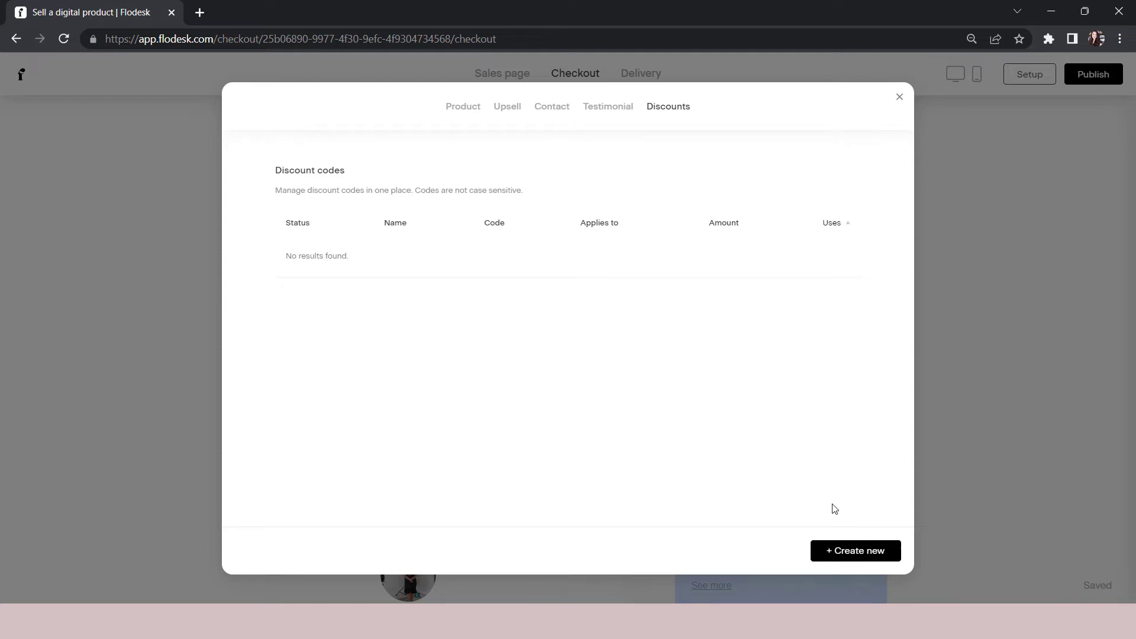
click(850, 551)
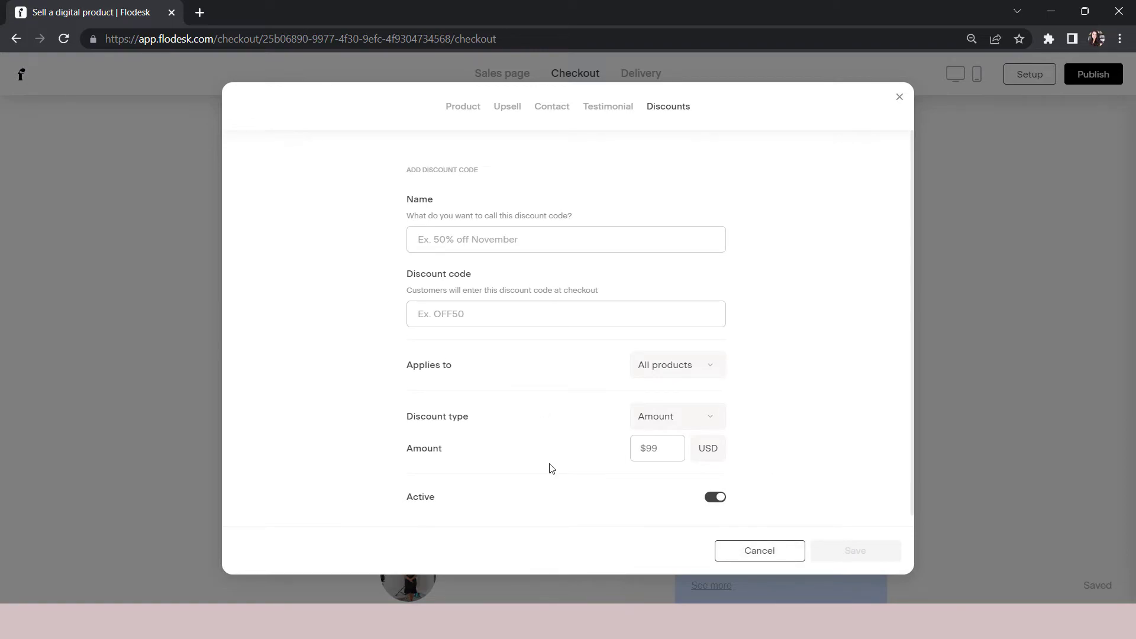
scroll(551, 469, down, 1)
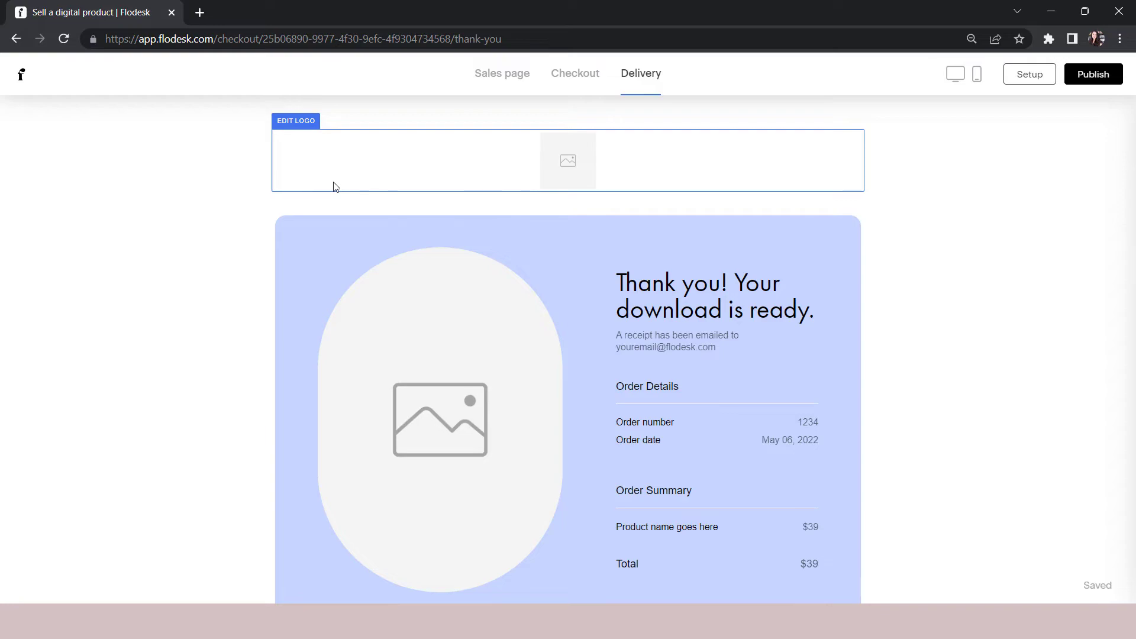
Inspect the Delivery page's logo settings and the font settings of its thank-you heading.
click(580, 167)
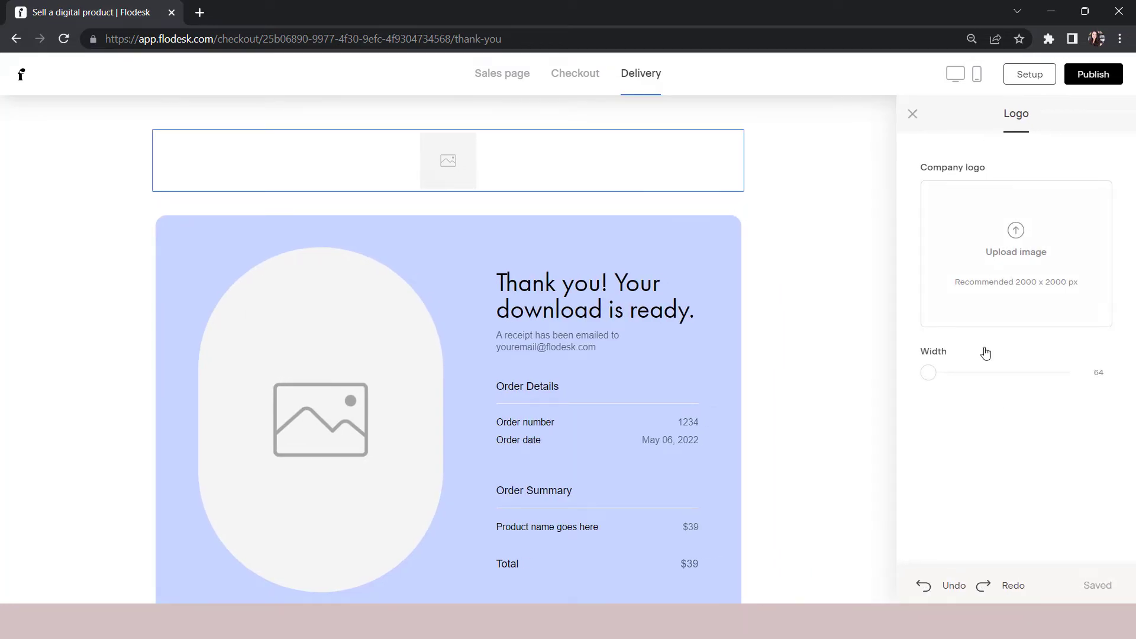
scroll(854, 323, down, 1)
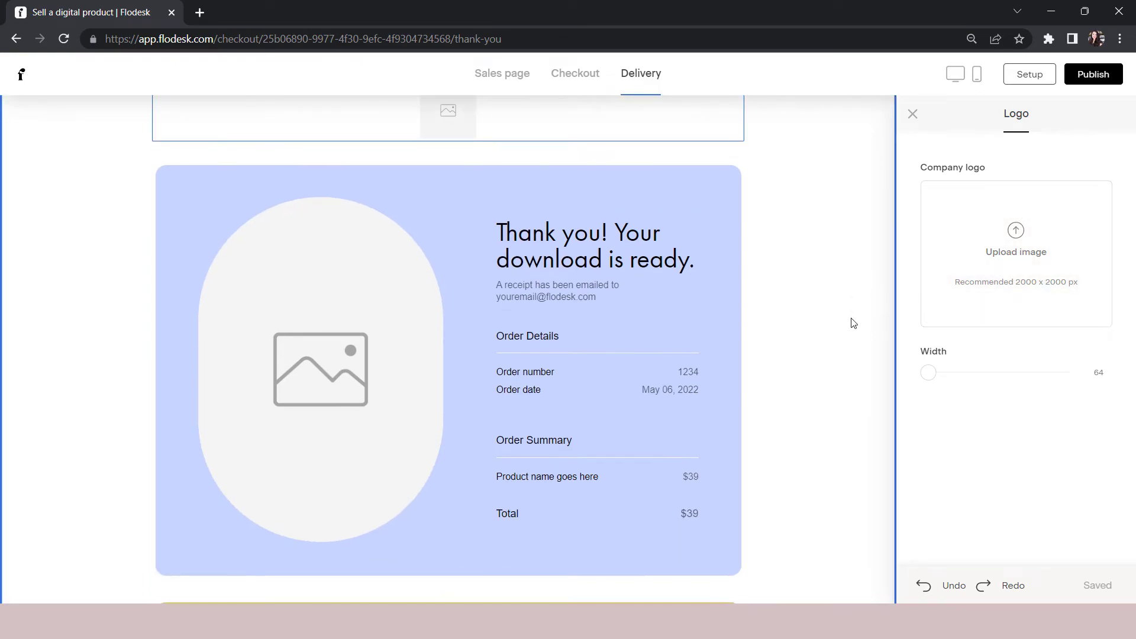
click(577, 243)
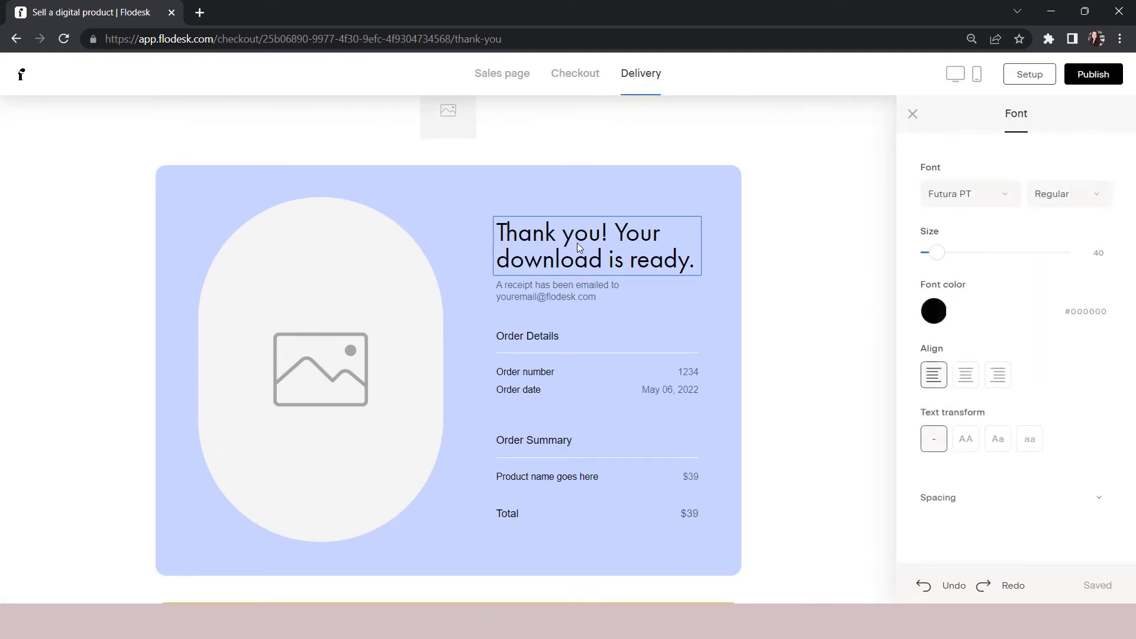
scroll(601, 361, down, 1)
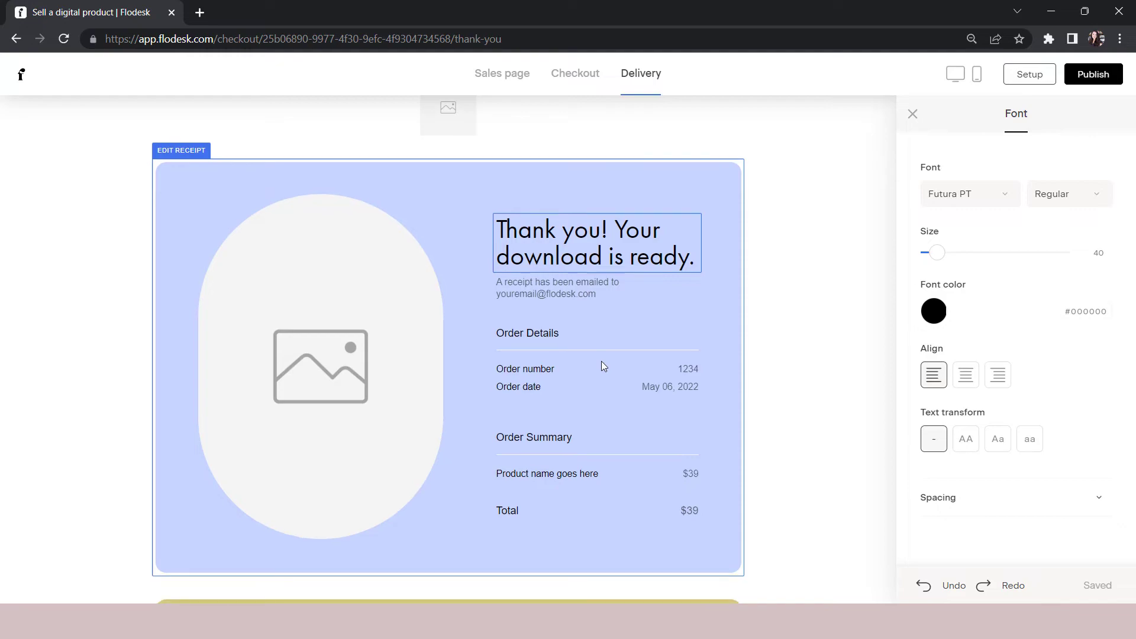
Try hiding the logo in the Delivery page's settings, and turn it back on.
click(850, 320)
scroll(837, 345, up, 1)
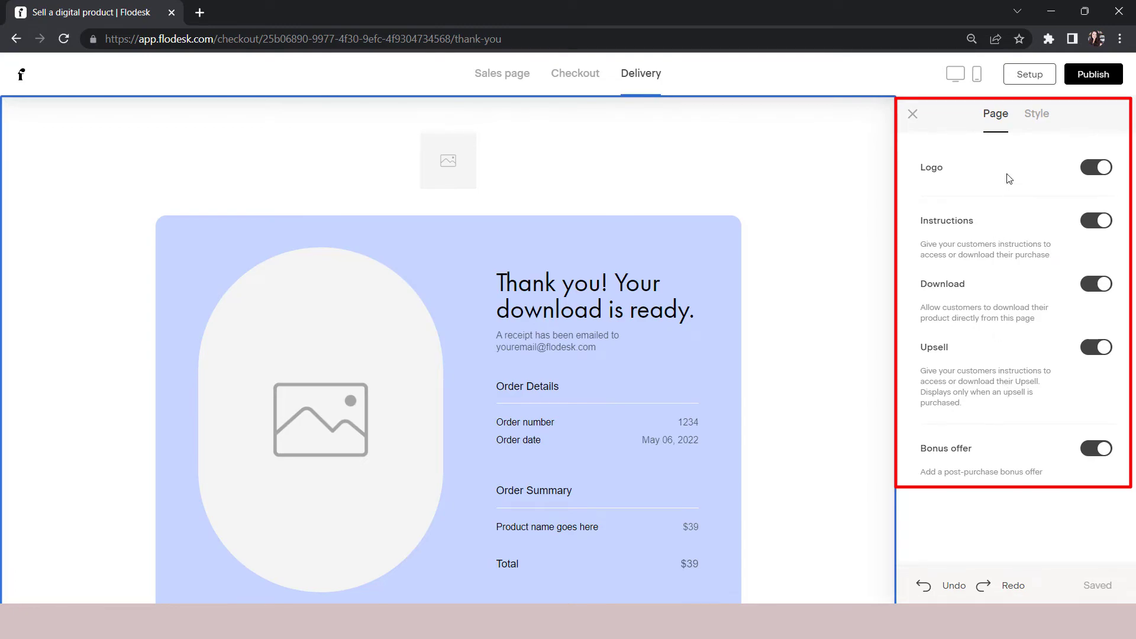
click(1087, 172)
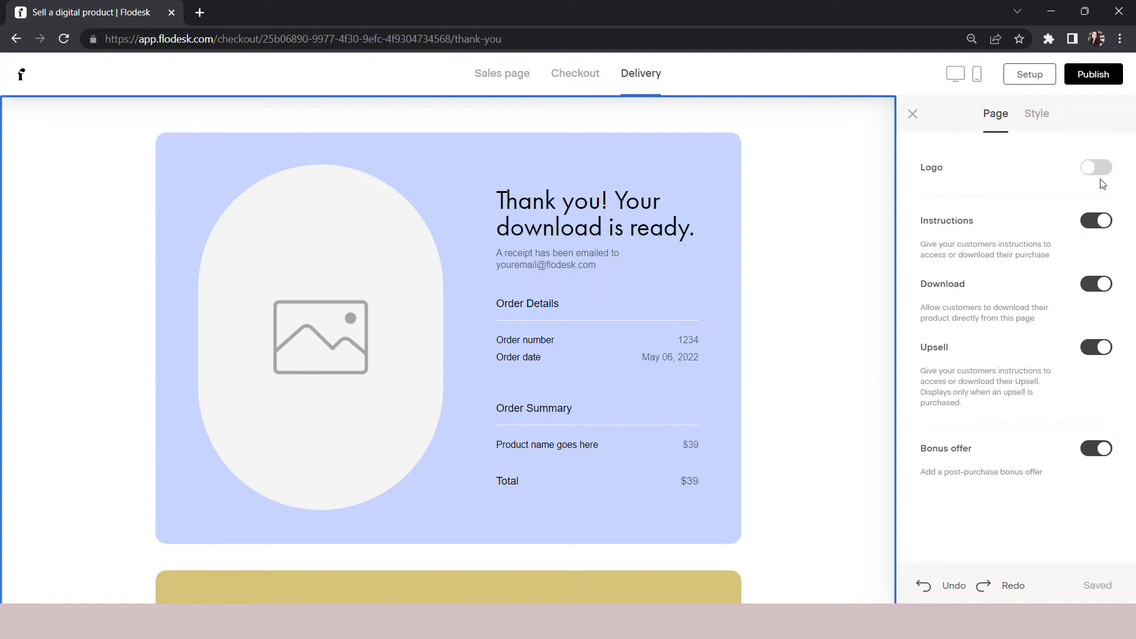
click(1097, 169)
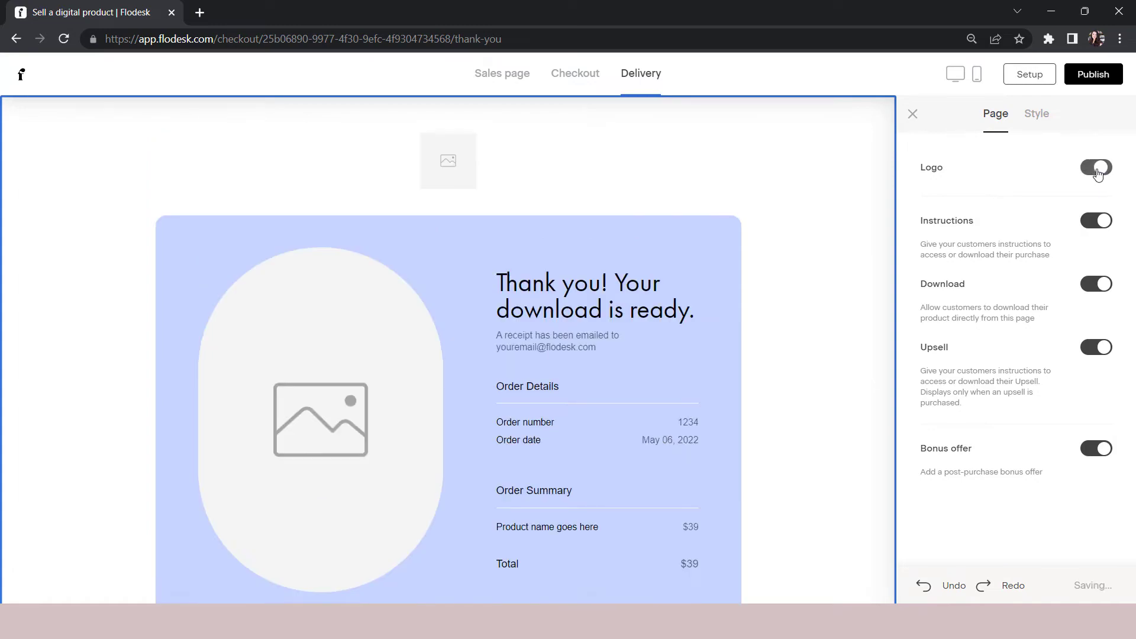
Try hiding the Delivery page's Instructions section, and turn it back on.
click(1093, 232)
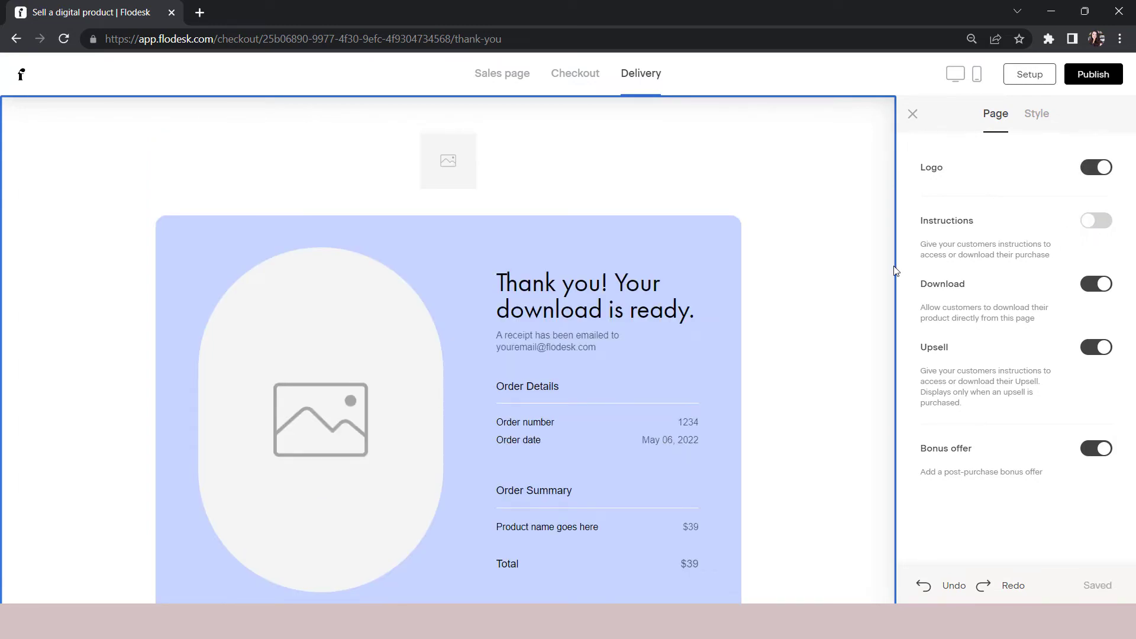
scroll(709, 277, down, 7)
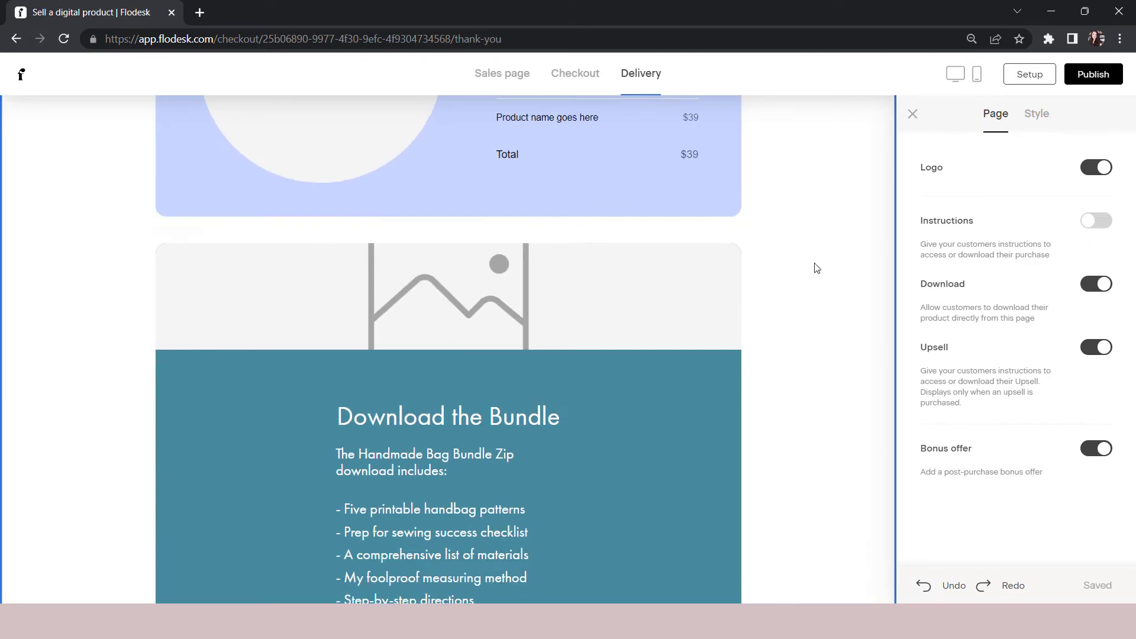
right_click(1101, 225)
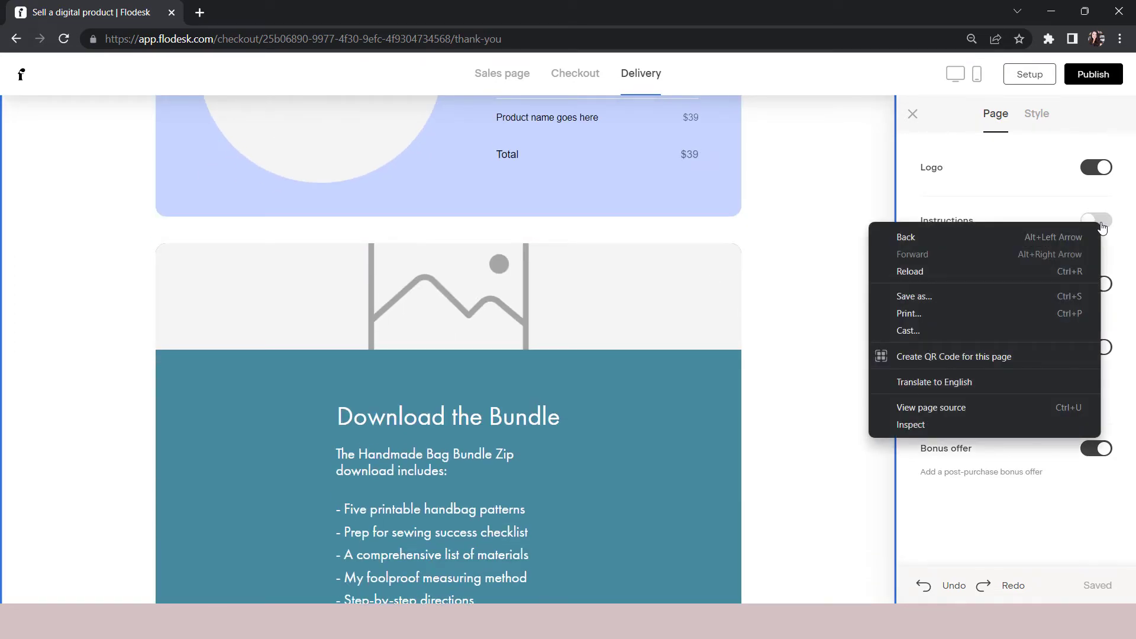
click(1105, 224)
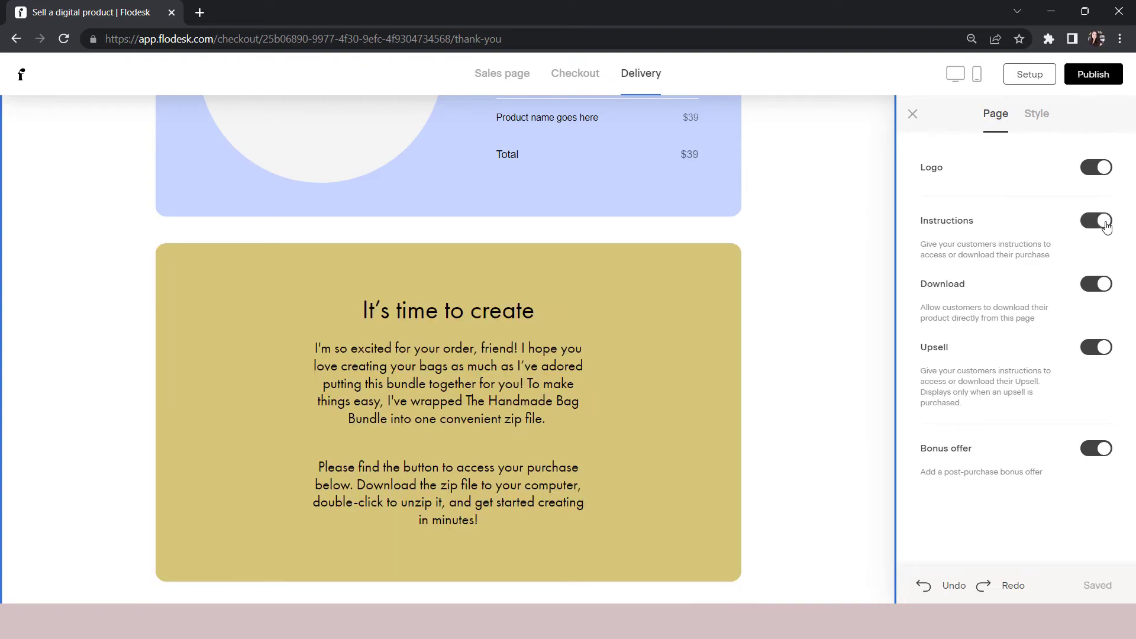
scroll(613, 397, down, 1)
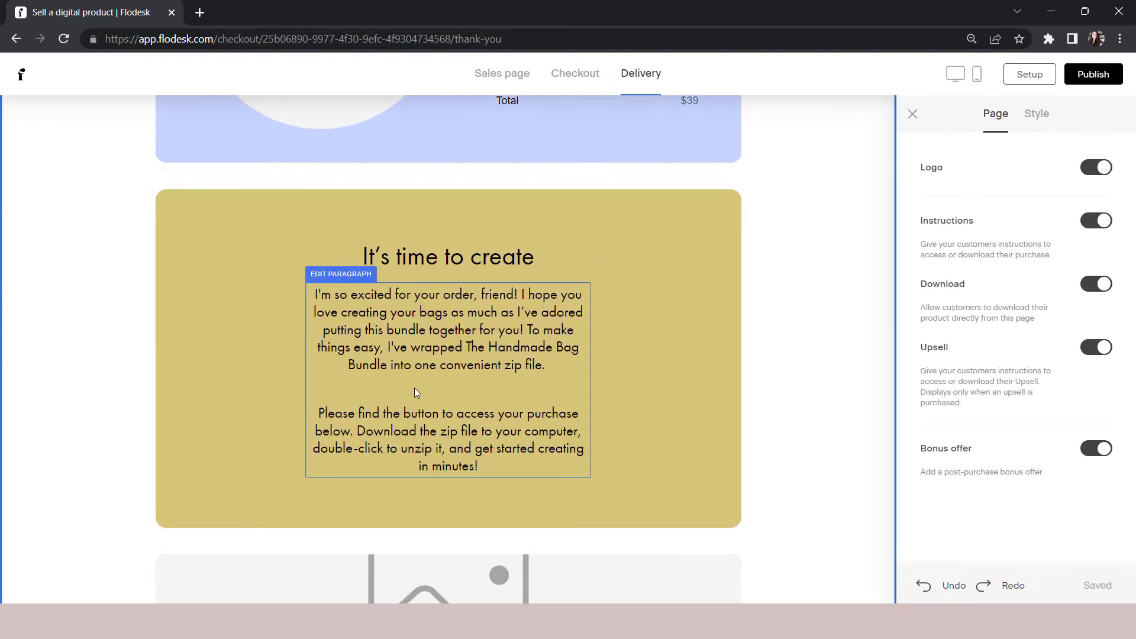
Try hiding the Delivery page's Download section, and turn it back on.
scroll(847, 334, down, 3)
scroll(846, 334, down, 6)
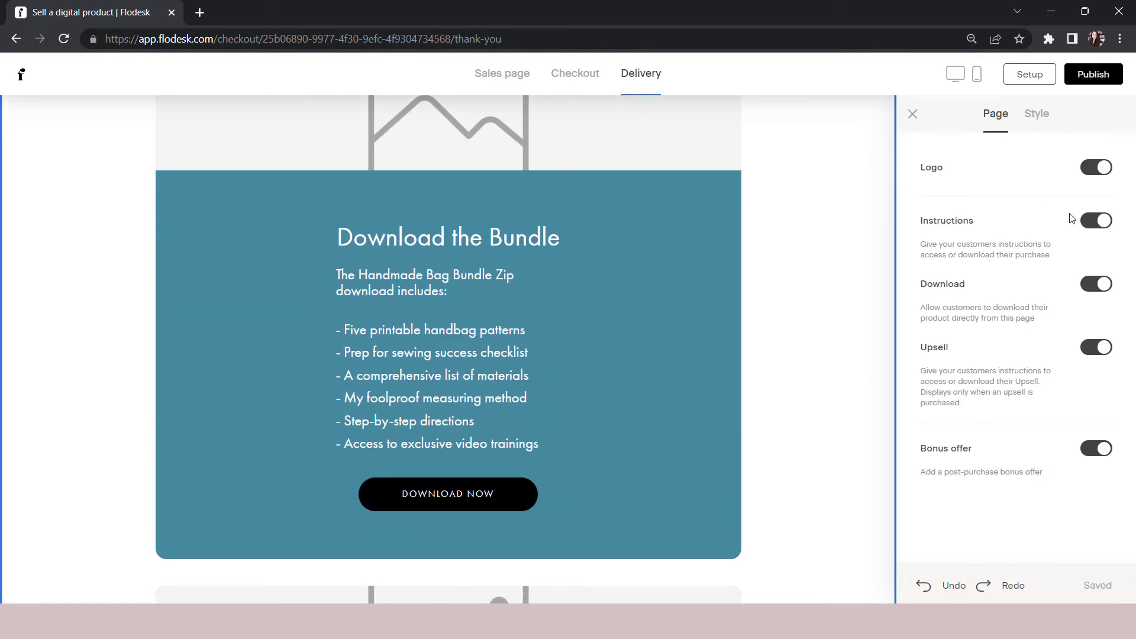
click(1092, 286)
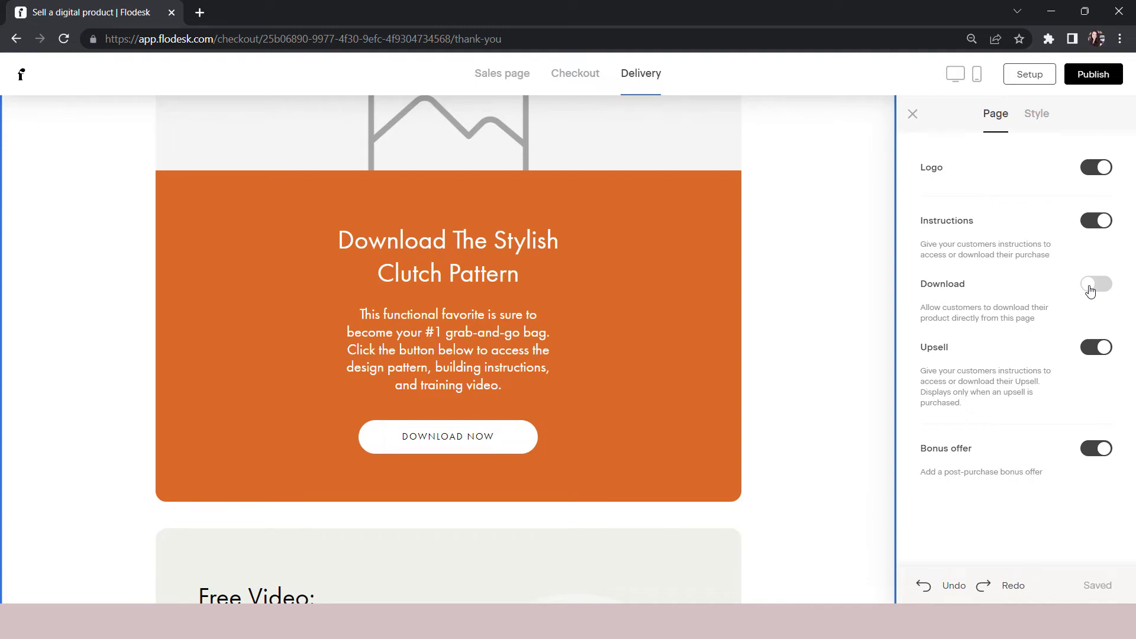
click(1102, 286)
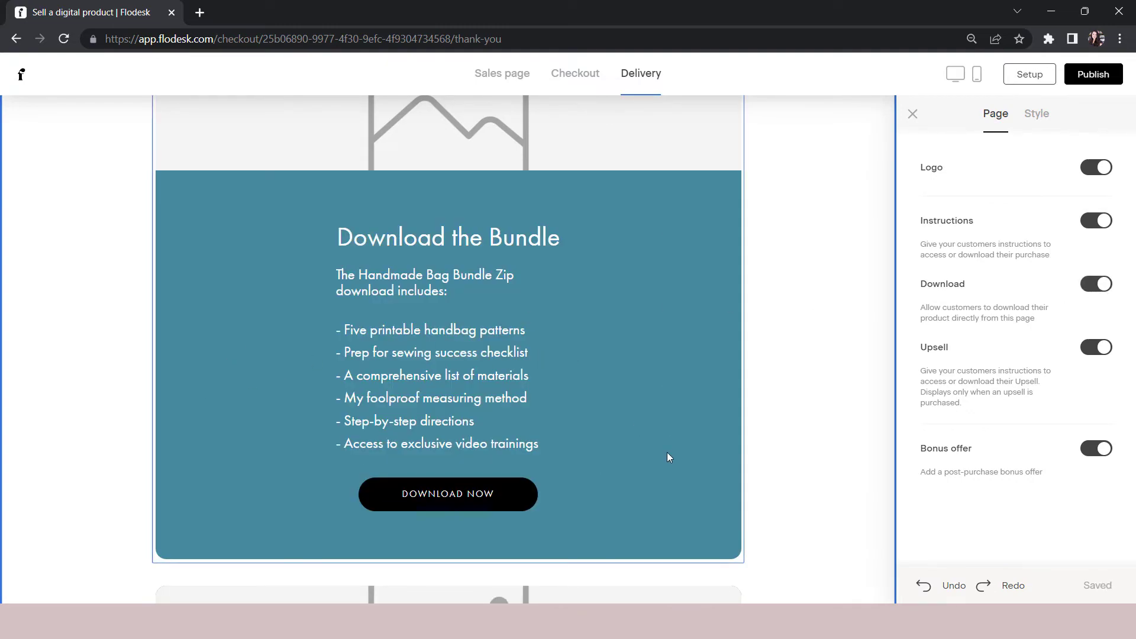
Turn off the Upsell section of the Delivery page.
scroll(816, 420, down, 10)
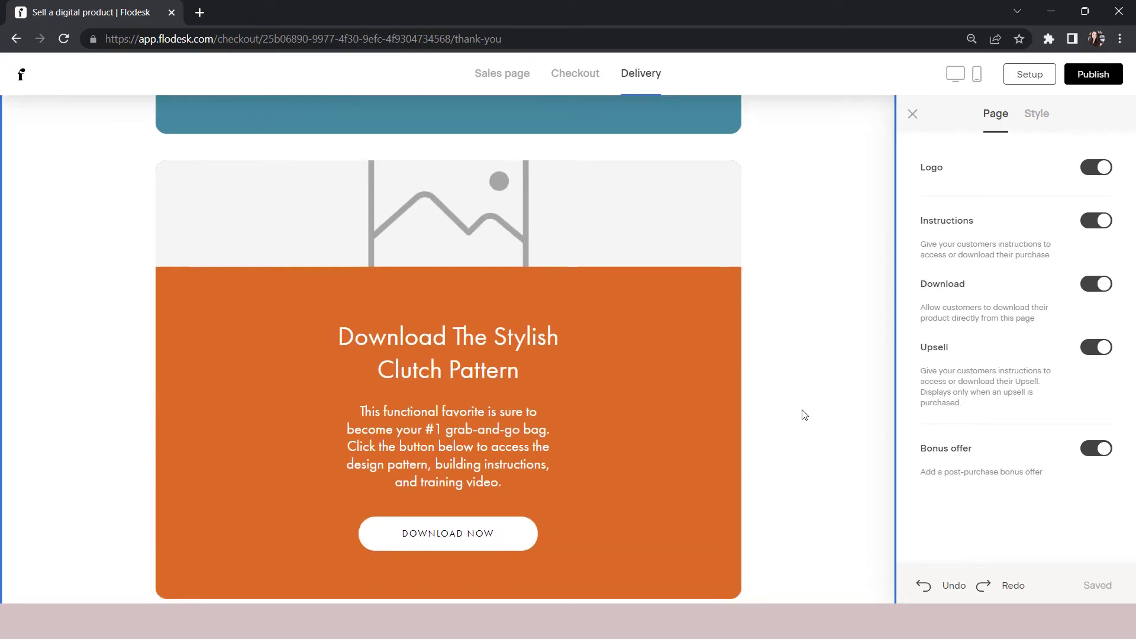
click(1091, 349)
click(1094, 348)
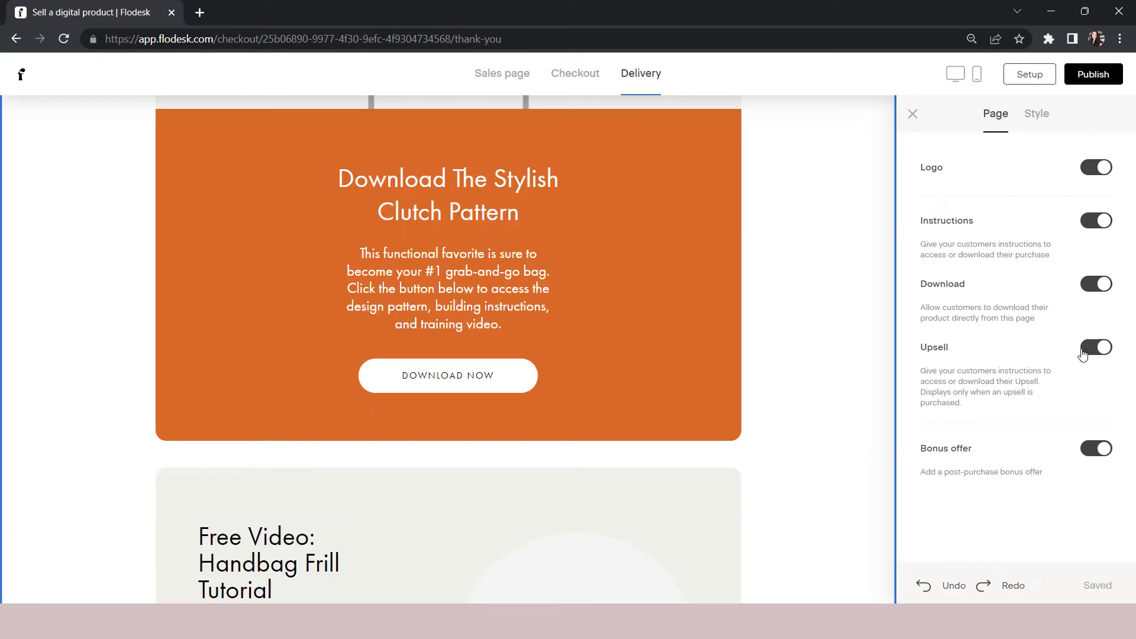
click(1085, 351)
scroll(781, 426, up, 1)
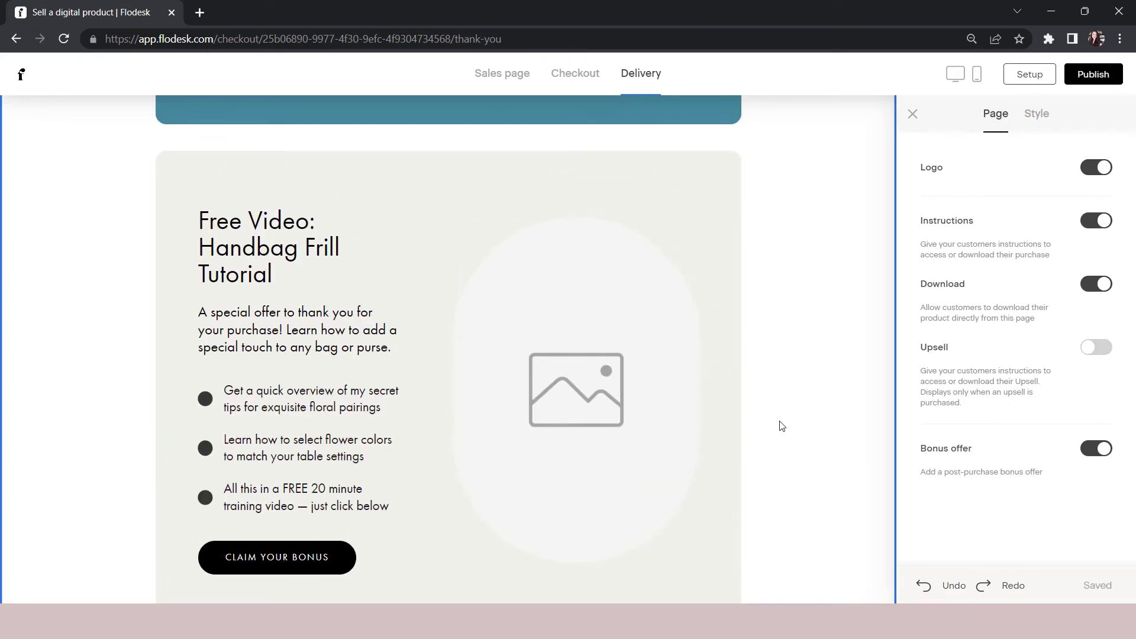
Turn off the Delivery page's Bonus offer section and review the remaining sections.
scroll(781, 426, down, 1)
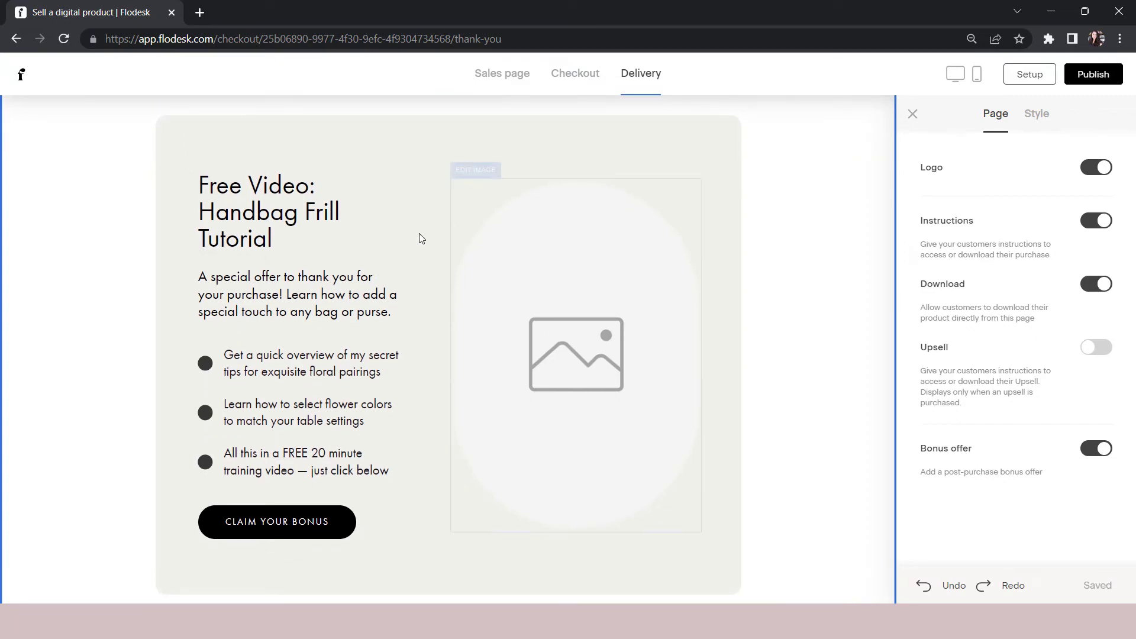
click(1093, 454)
scroll(734, 407, up, 5)
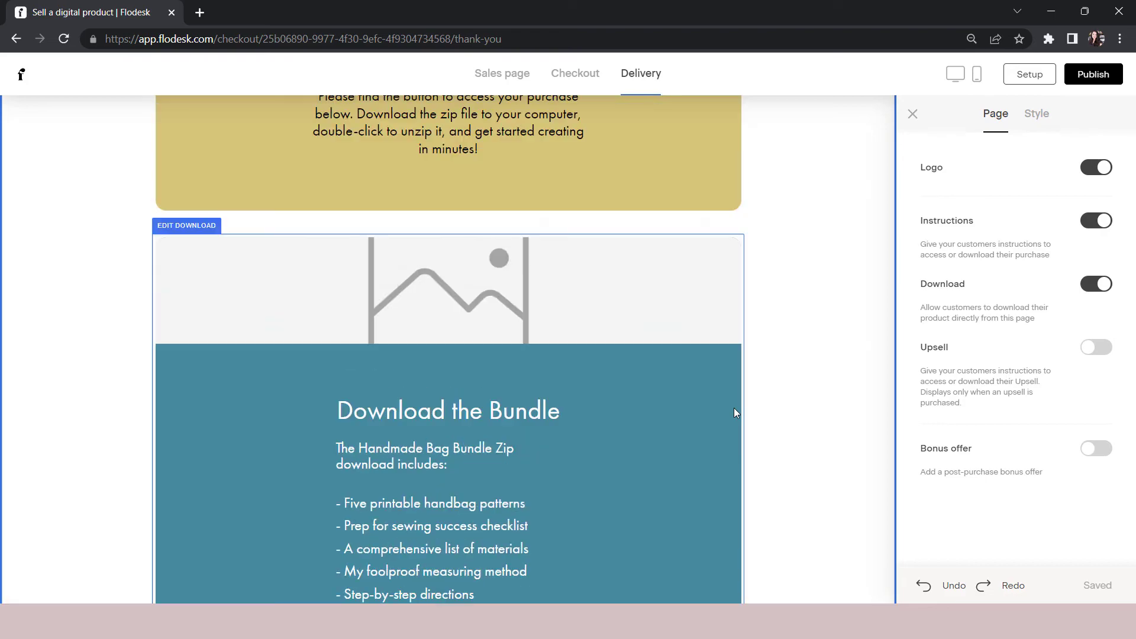
scroll(736, 412, up, 5)
scroll(736, 412, down, 8)
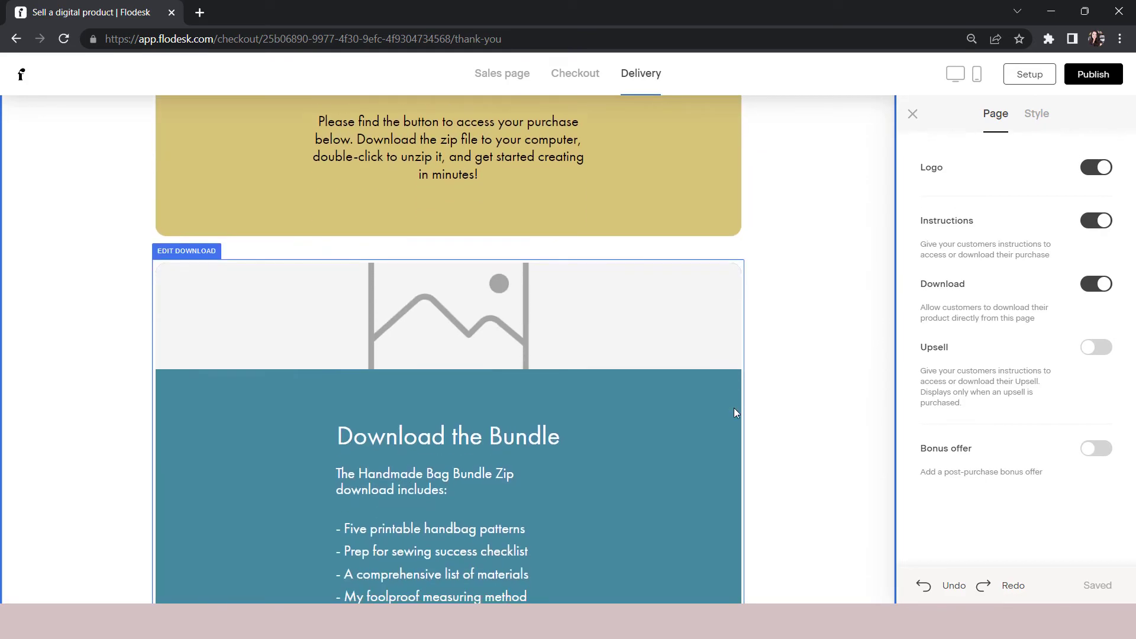
scroll(734, 408, down, 2)
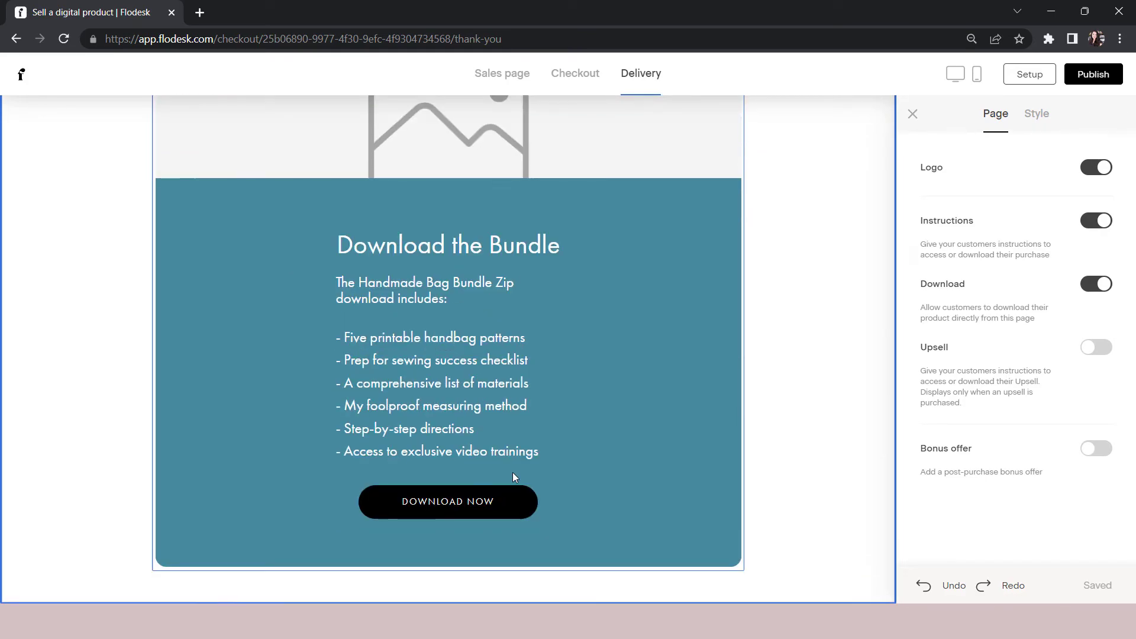
Give the Download Now button the second filled rectangular style and the fill color #E0B1A9.
click(508, 503)
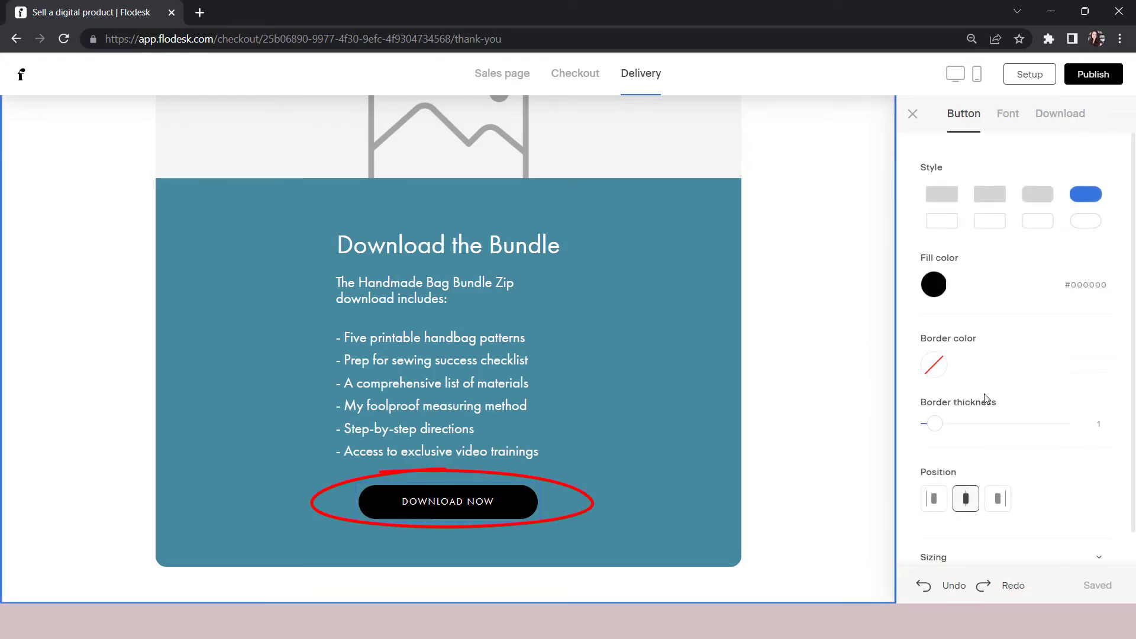
scroll(987, 399, down, 1)
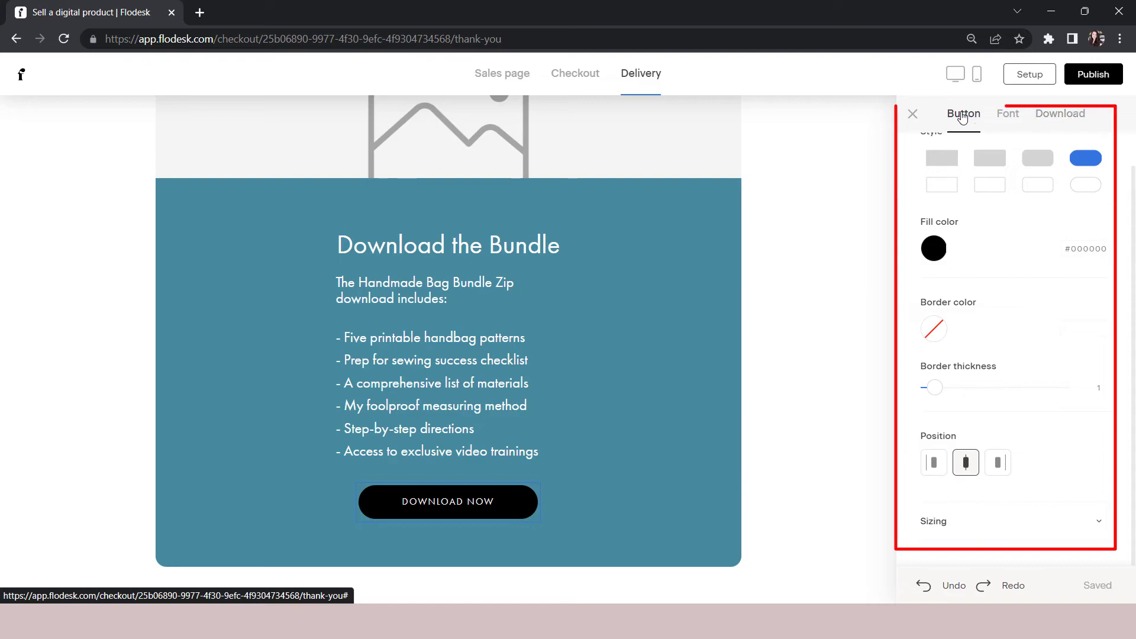
click(991, 168)
click(940, 250)
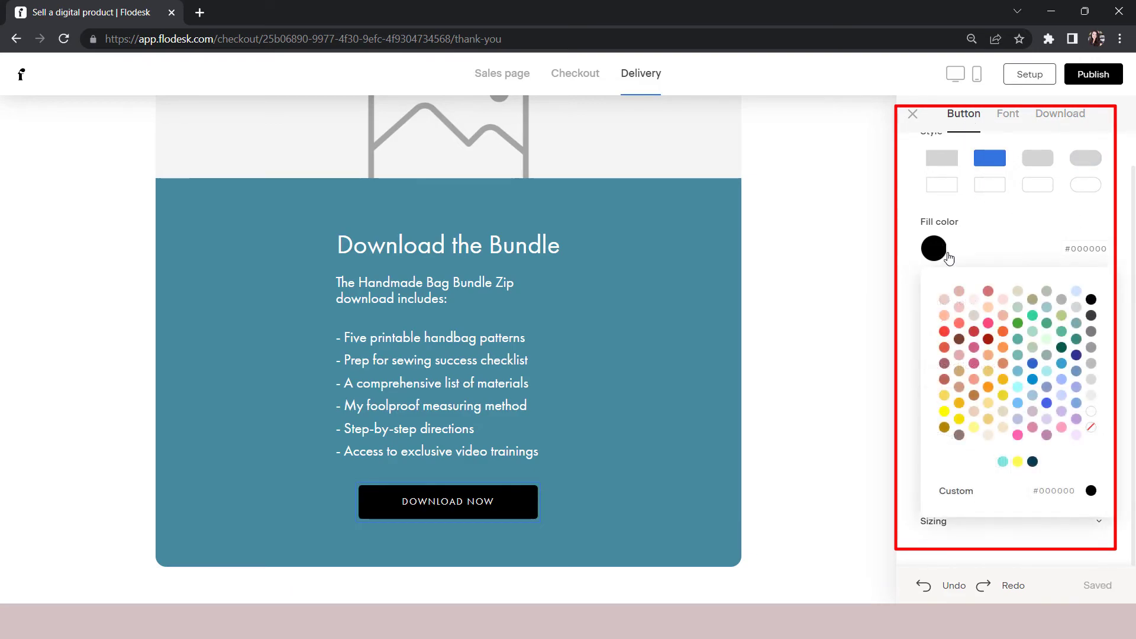
click(959, 292)
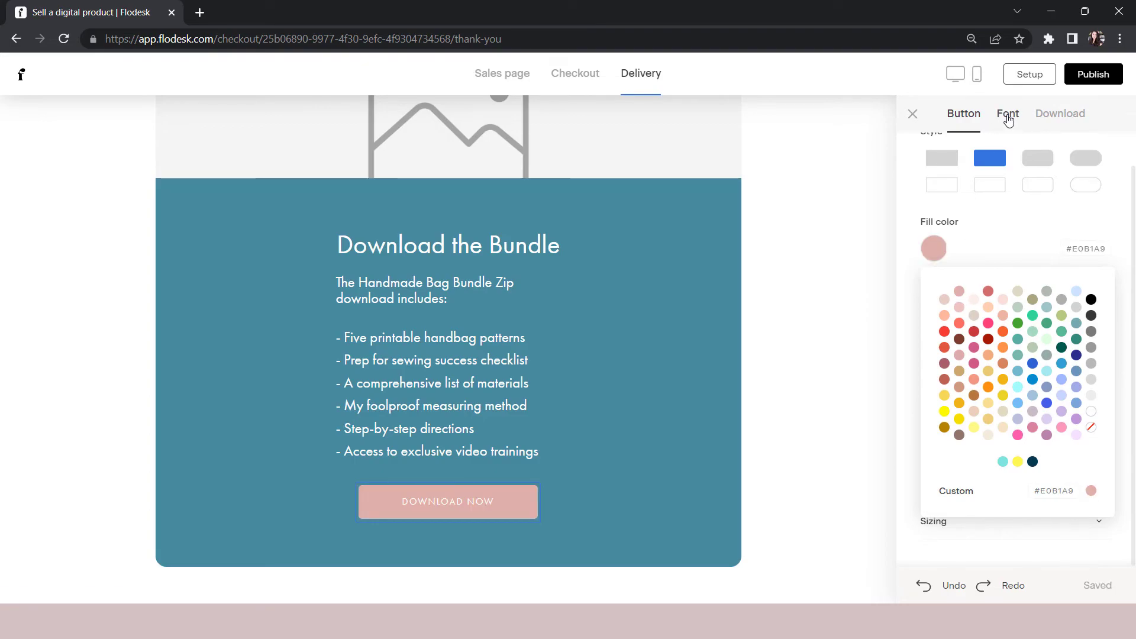
Inspect the Download Now button's font settings and its field for the link to the file download.
click(1009, 118)
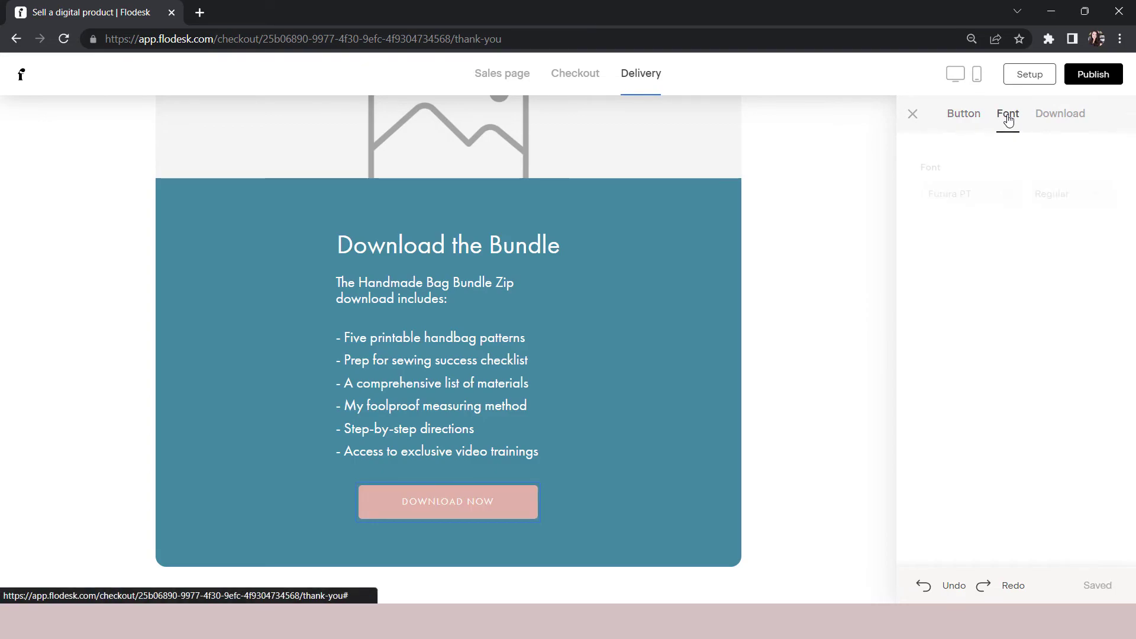
click(1041, 118)
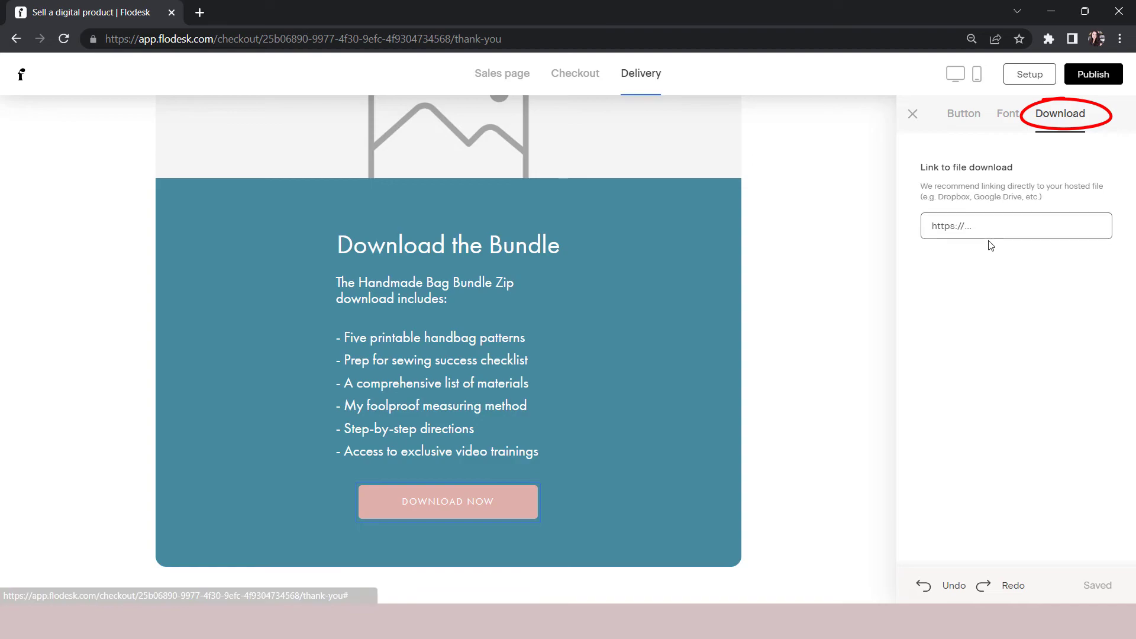
click(963, 227)
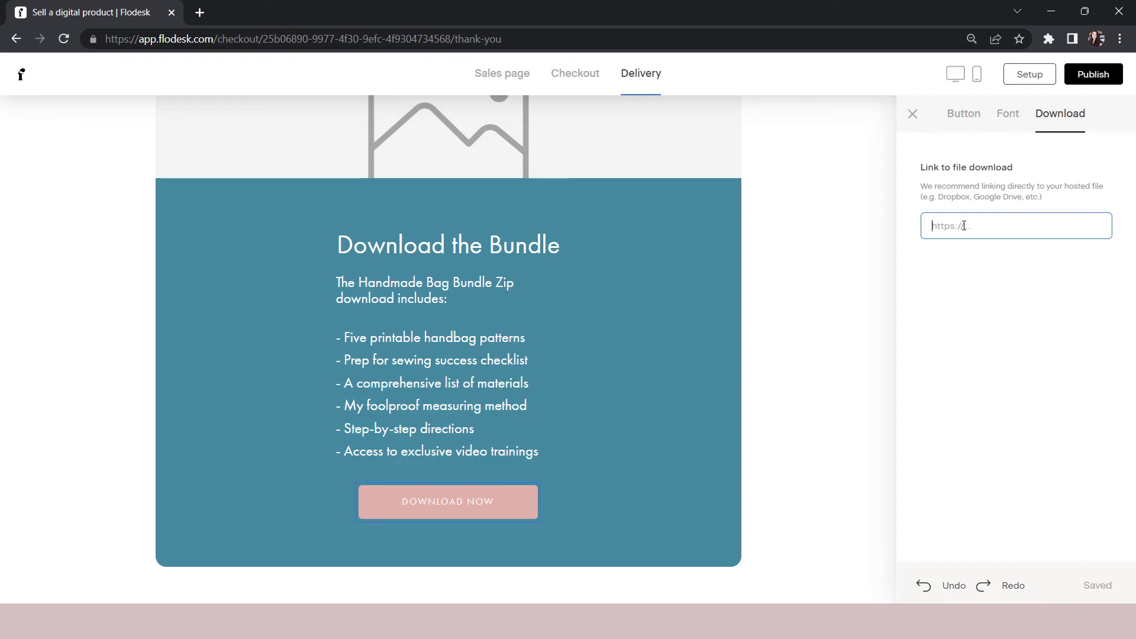
click(1095, 198)
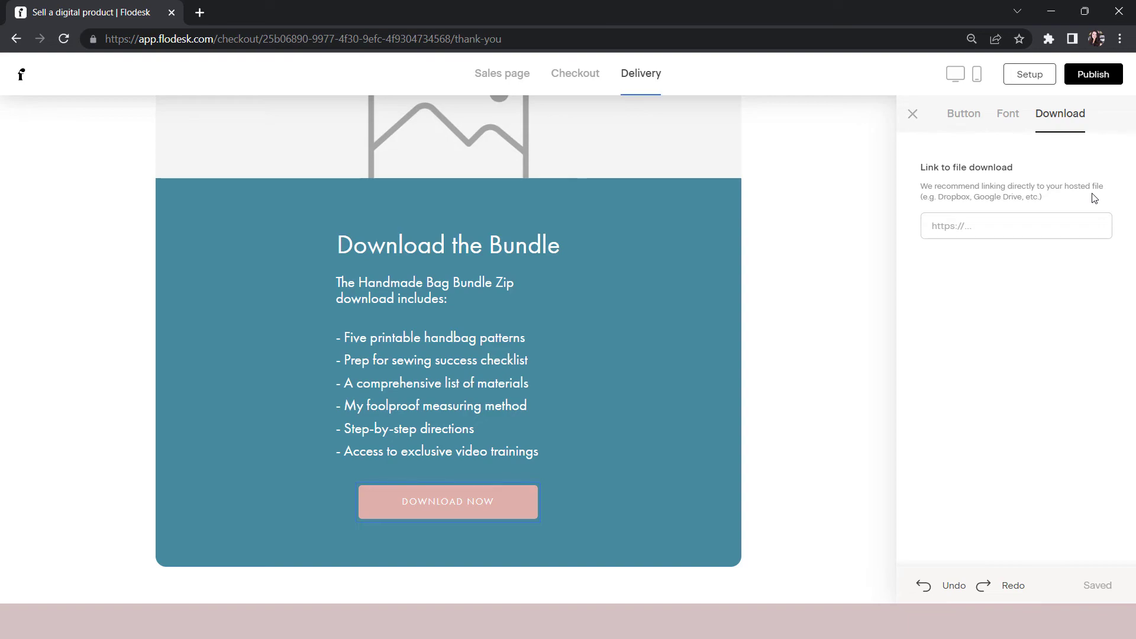
click(1035, 223)
Publish the checkout and copy its published link.
scroll(834, 325, up, 15)
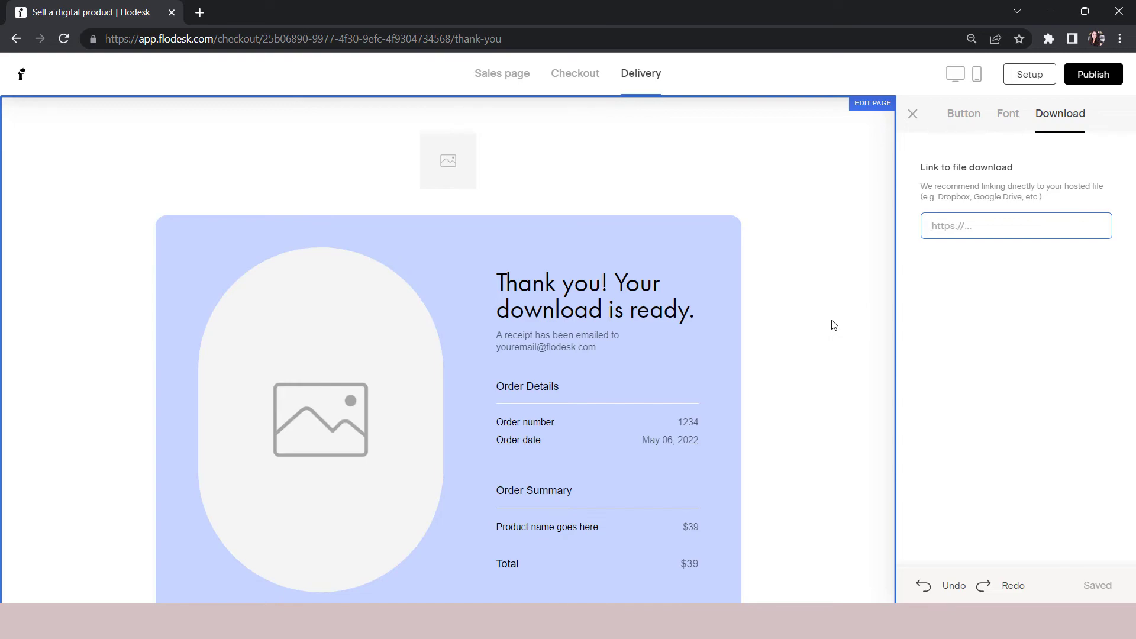
click(1093, 75)
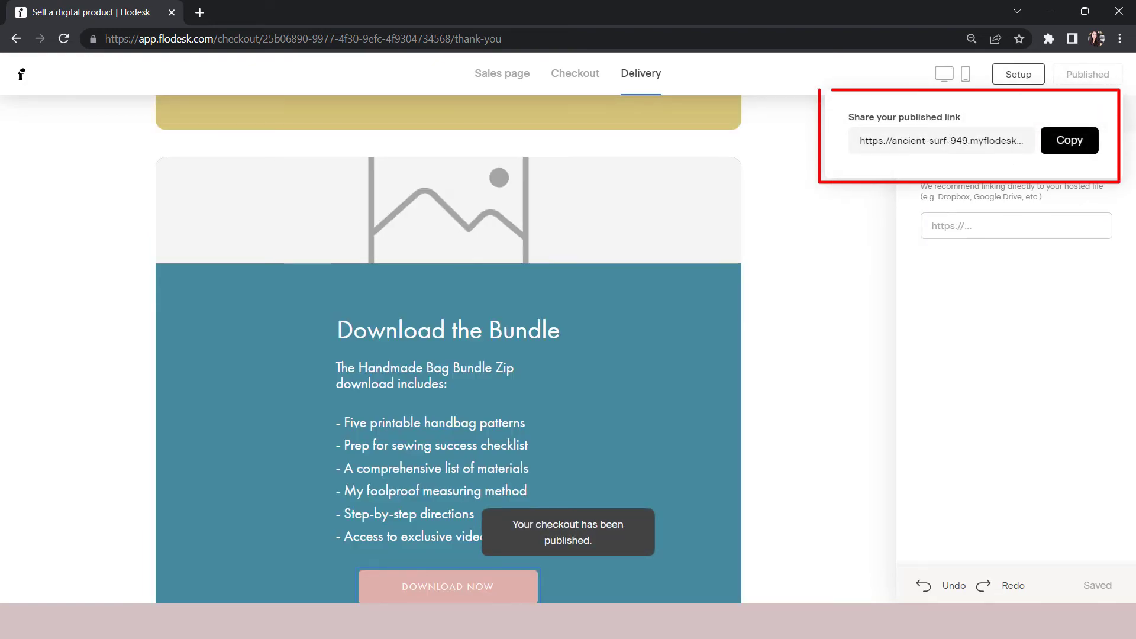
click(1065, 152)
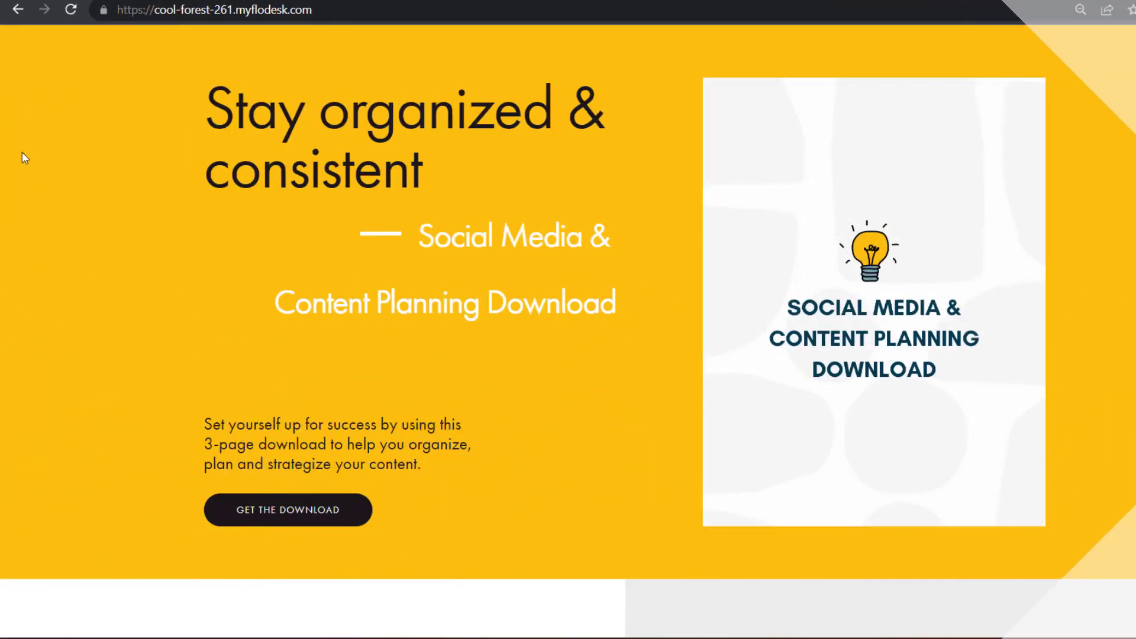
Review the example sales page for the Social Media & Content Planning Download, and proceed to buying its print-ready PDF.
scroll(23, 208, down, 1)
scroll(23, 208, down, 5)
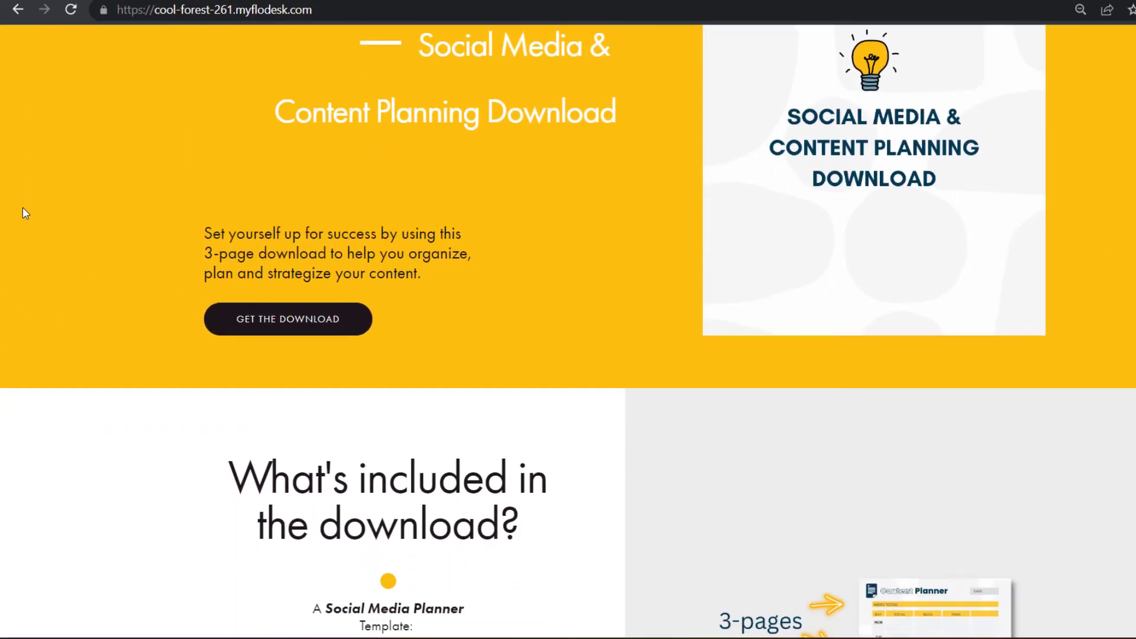
scroll(25, 213, down, 4)
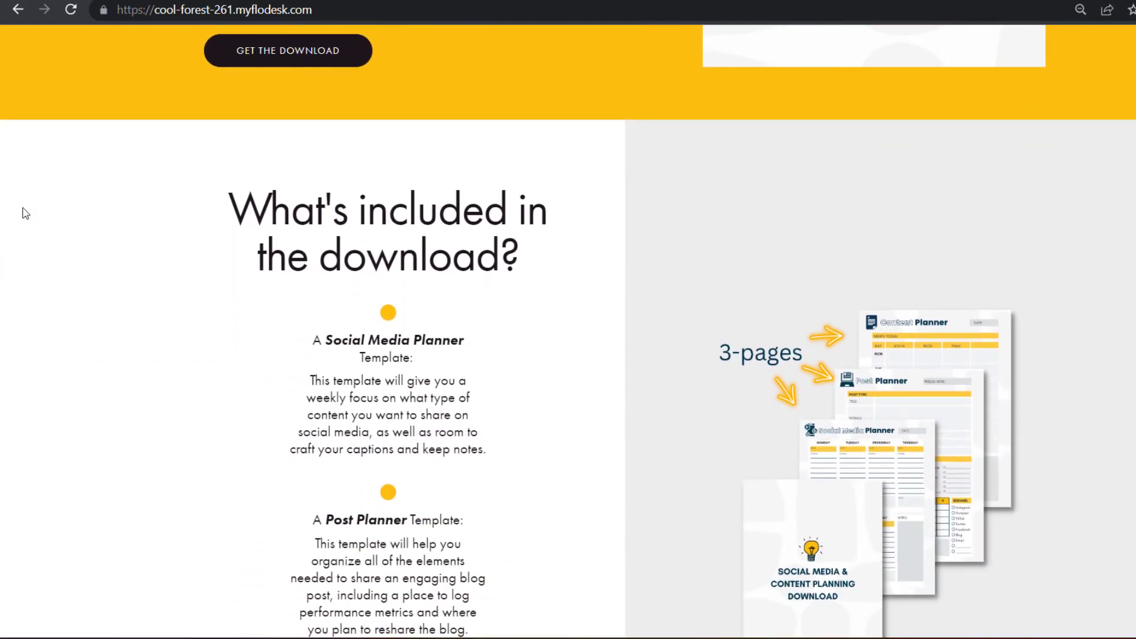
scroll(25, 213, down, 2)
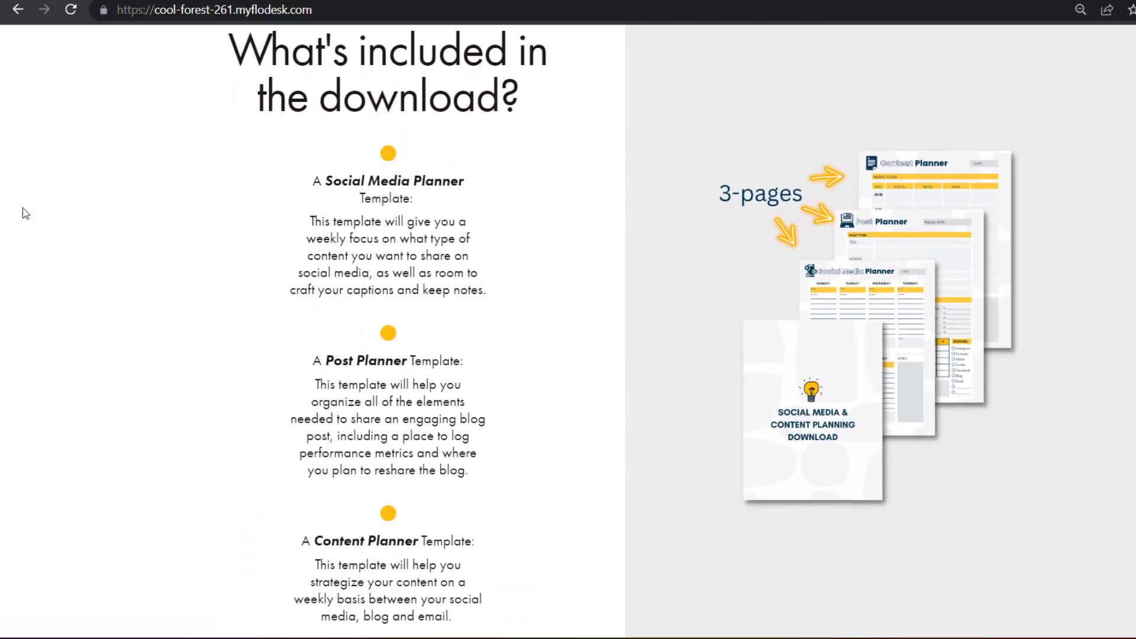
scroll(26, 213, down, 5)
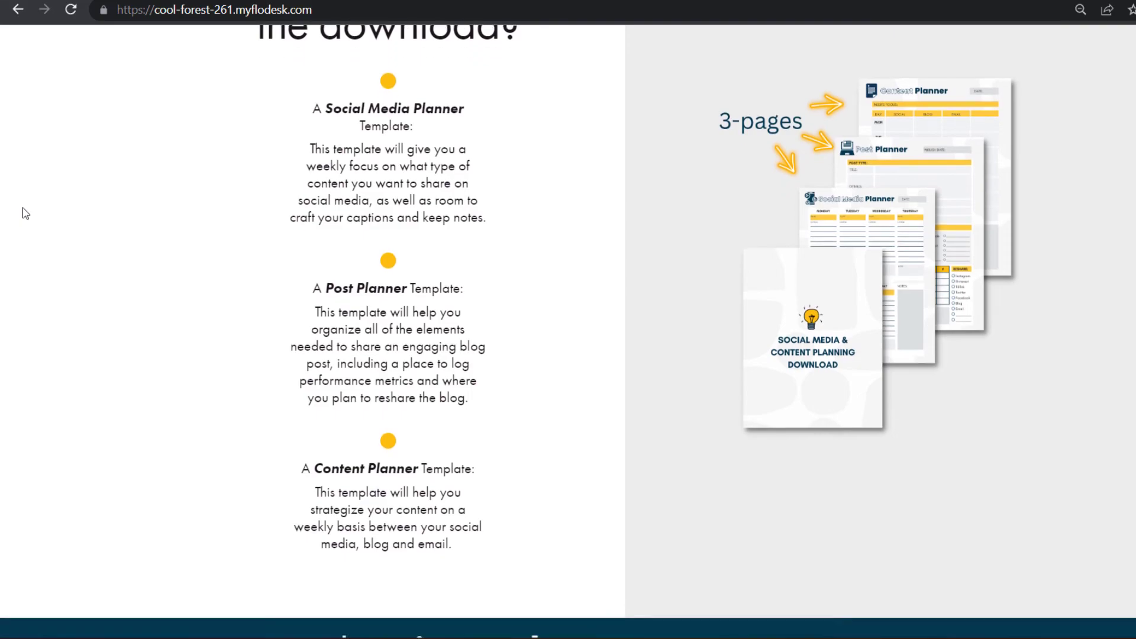
scroll(25, 213, down, 3)
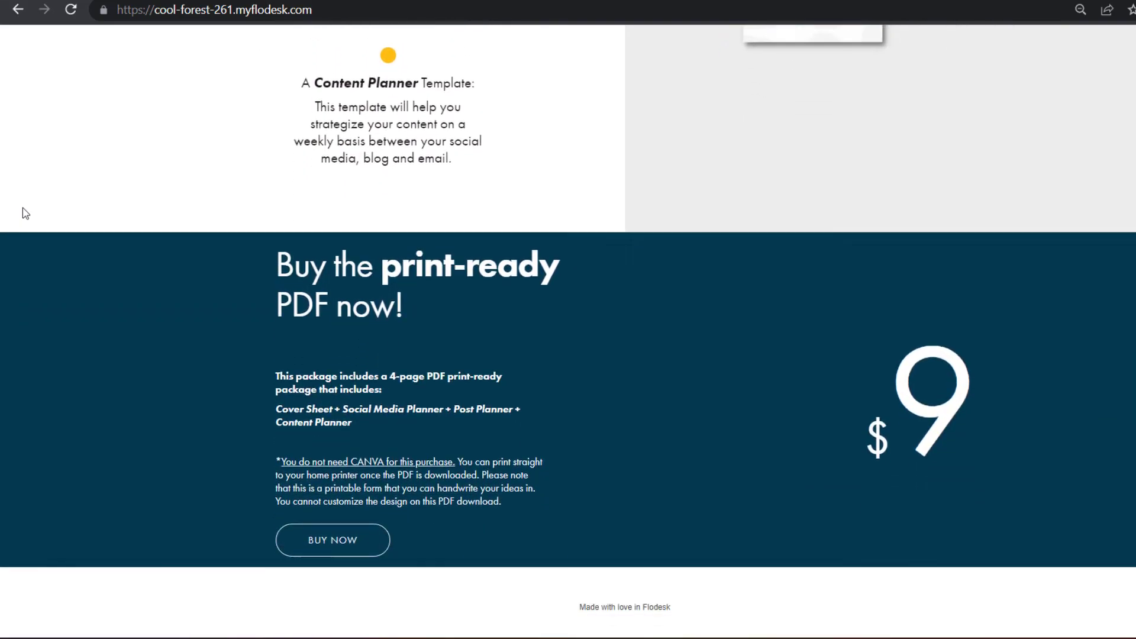
click(284, 537)
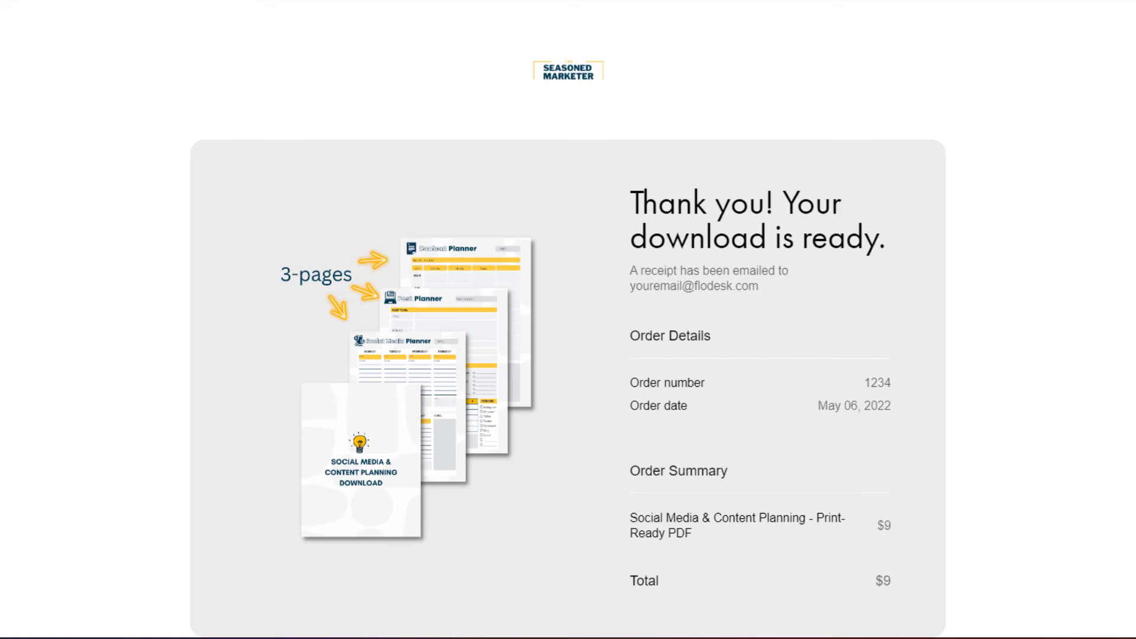
Review the example Delivery page for the Social Media & Content Planning download, from the order details through the download section to the free marketing videos.
scroll(568, 342, down, 2)
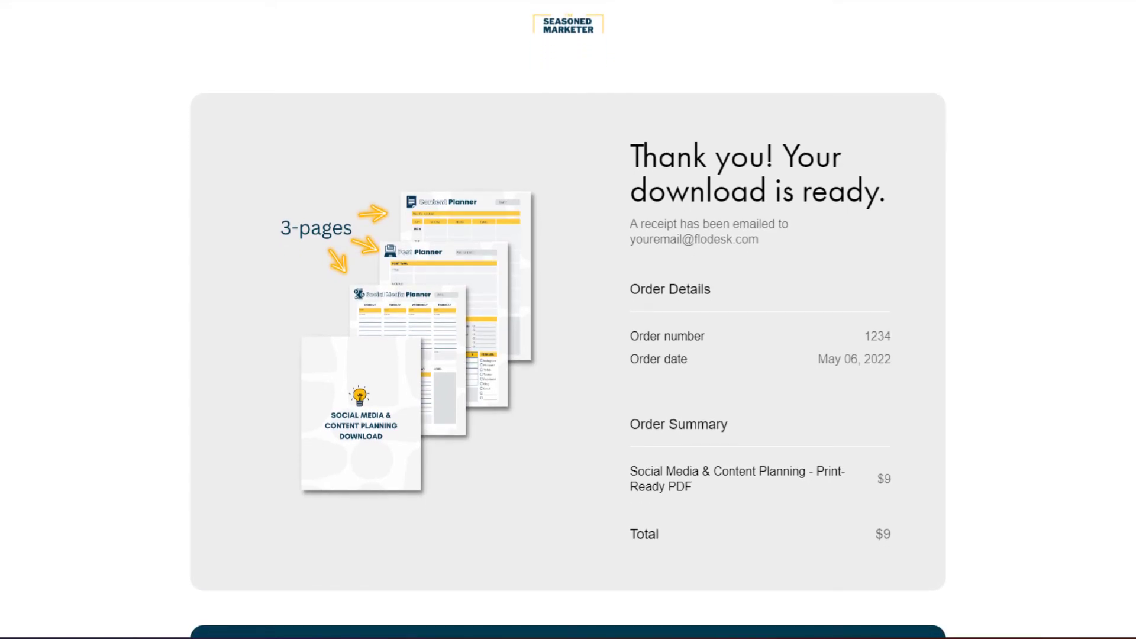
scroll(568, 342, down, 3)
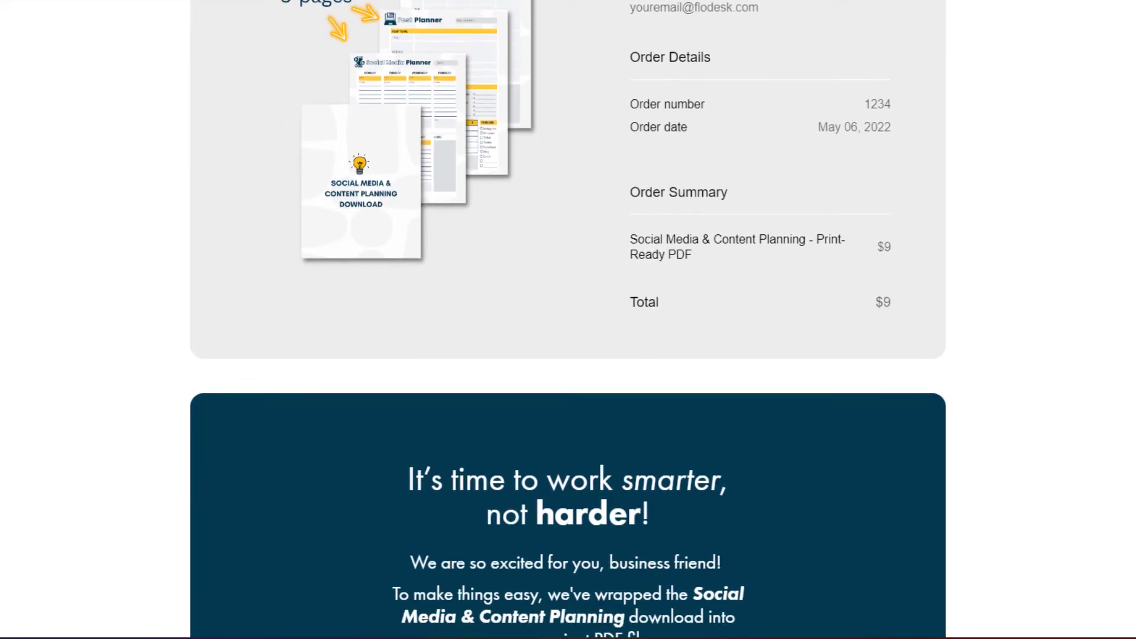
scroll(568, 342, down, 4)
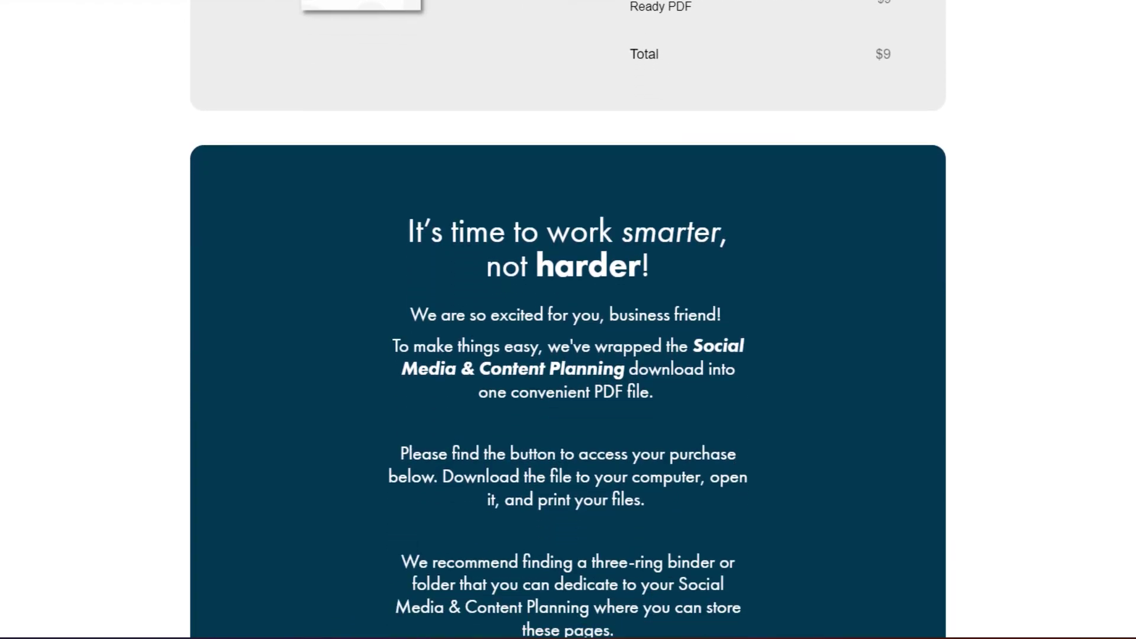
scroll(568, 342, down, 2)
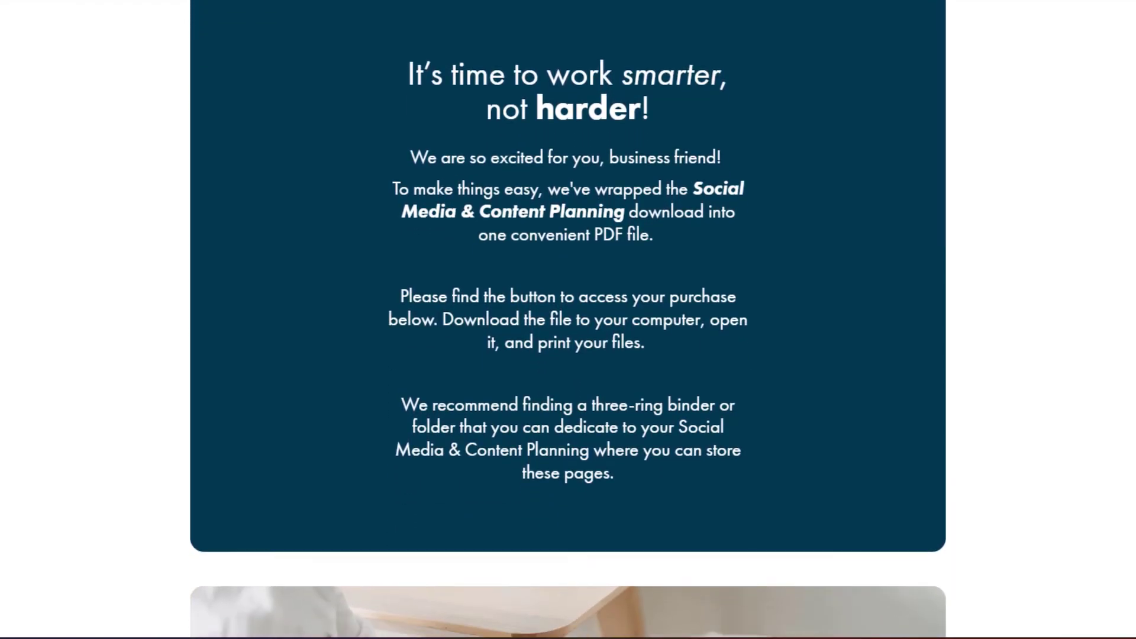
scroll(568, 342, down, 3)
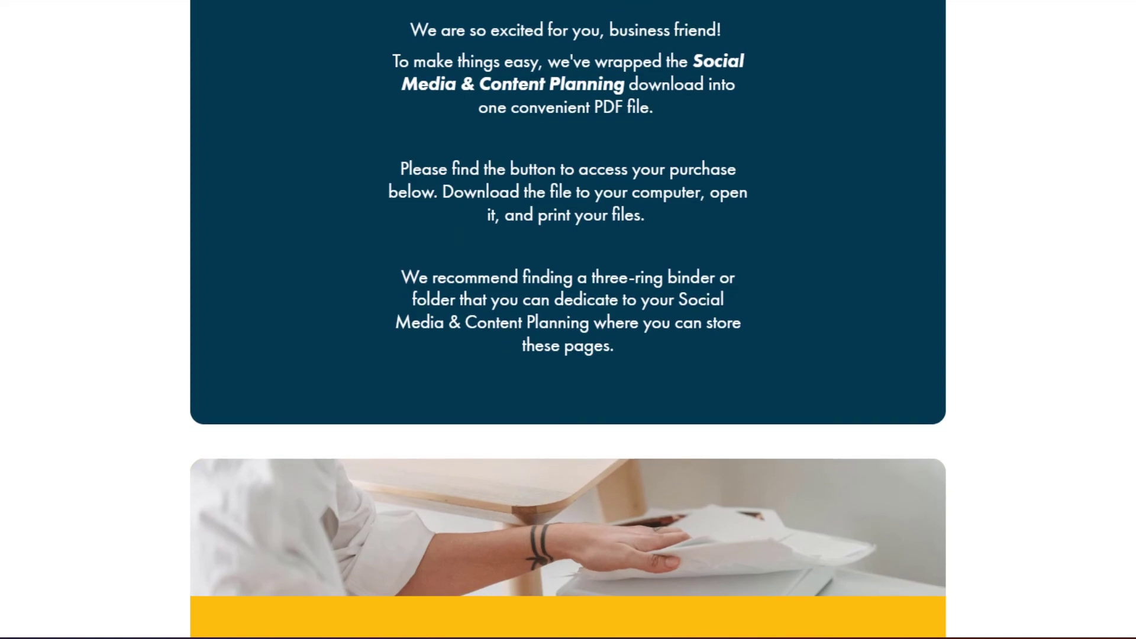
scroll(568, 342, down, 3)
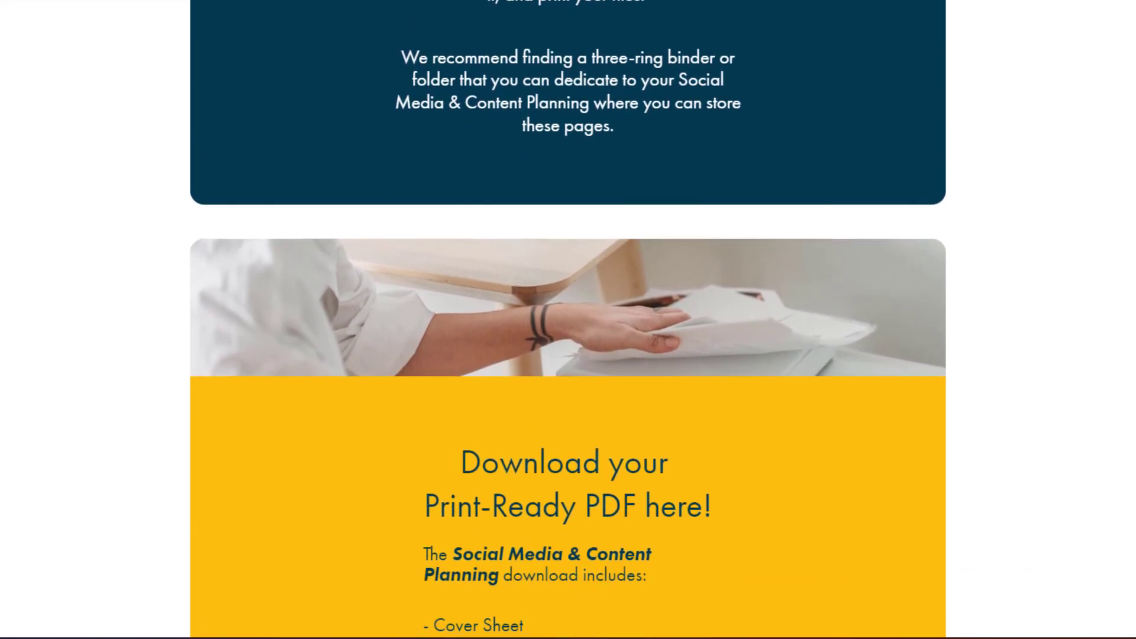
scroll(568, 342, down, 4)
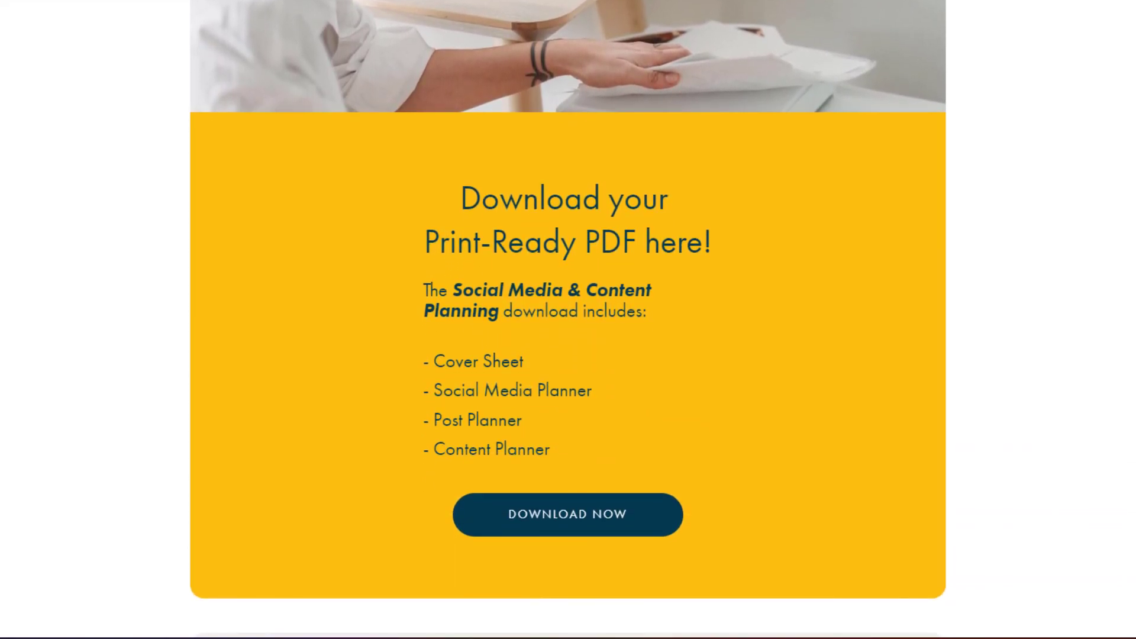
scroll(568, 342, down, 2)
scroll(568, 342, down, 2)
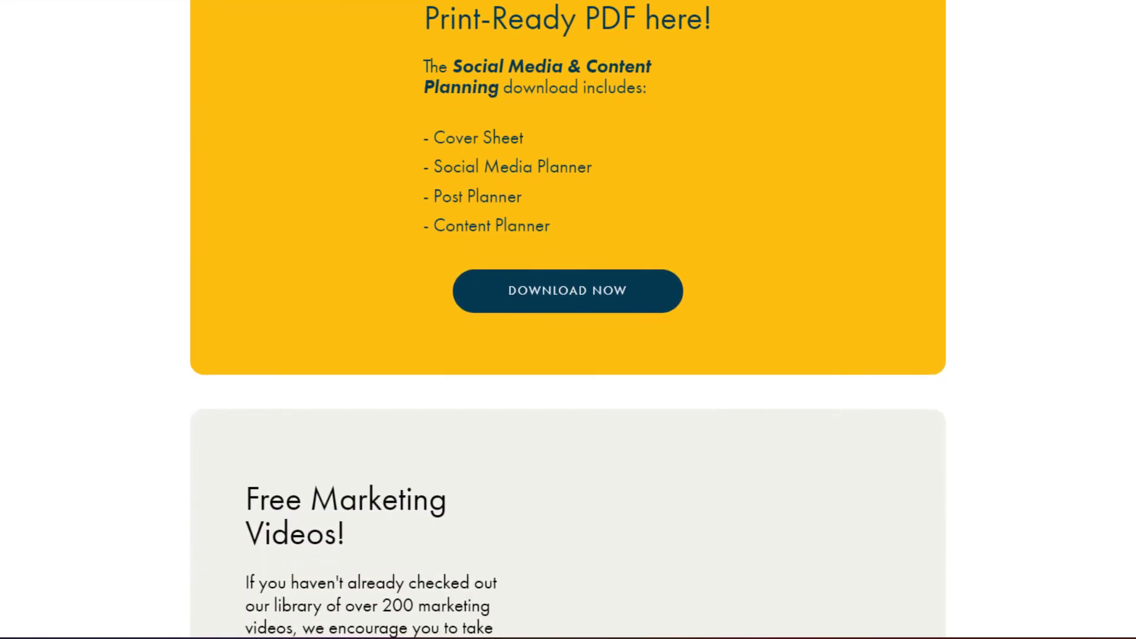
scroll(568, 342, down, 5)
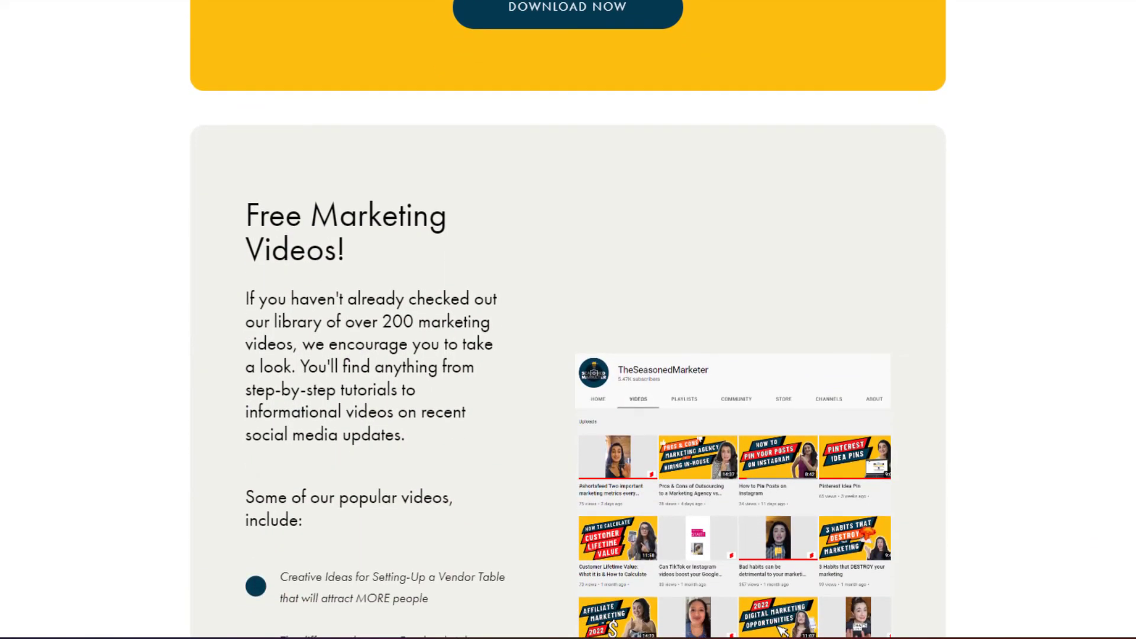
scroll(568, 342, down, 5)
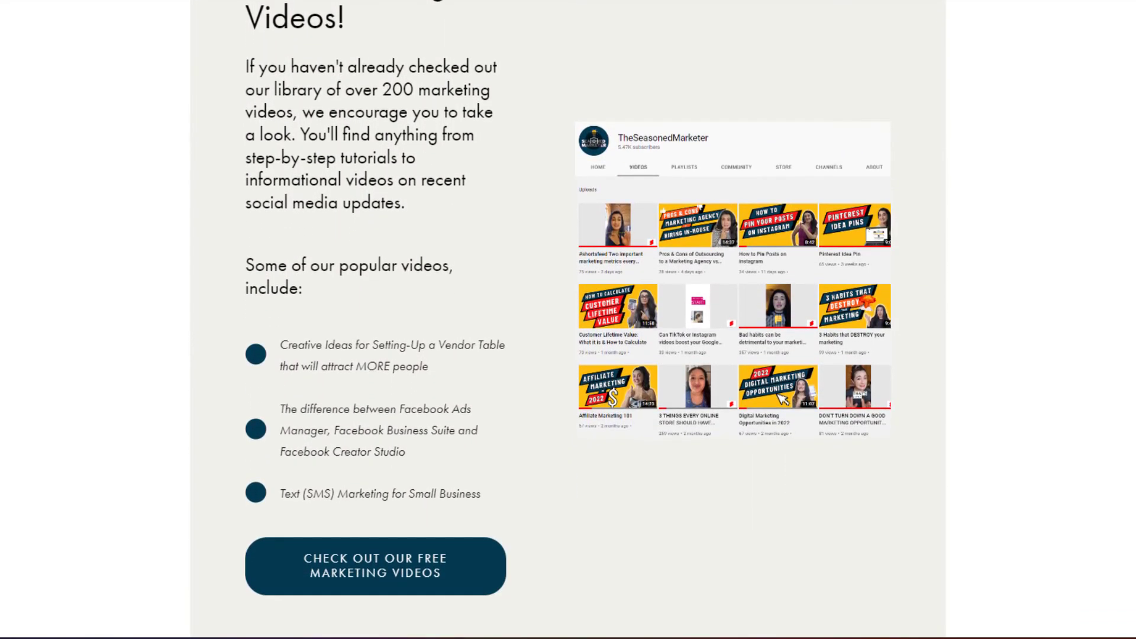